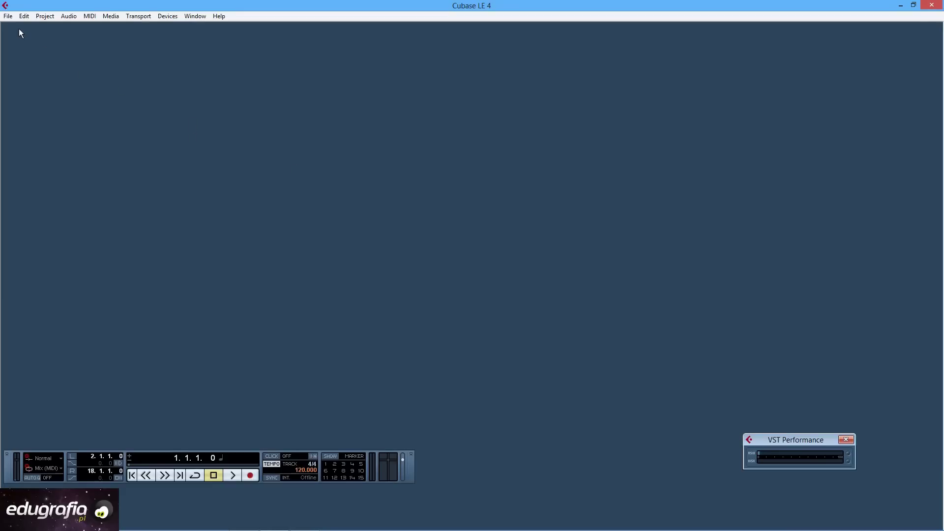
Step: Create a new project from the CLE4 - 4 Stereo 8 Mono Audio Track Recorder template in the C:\Audio folder
{"action": "left_click", "coordinate": [7, 16]}
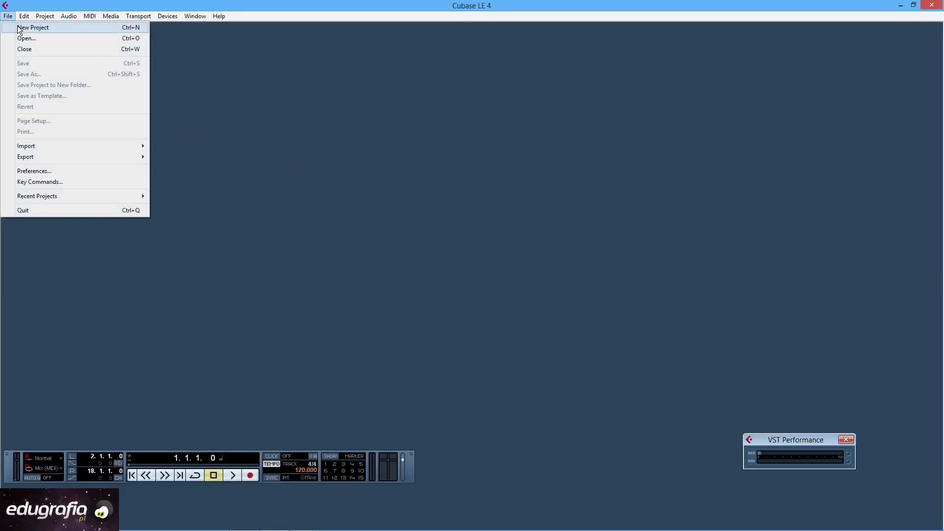
{"action": "left_click", "coordinate": [18, 28]}
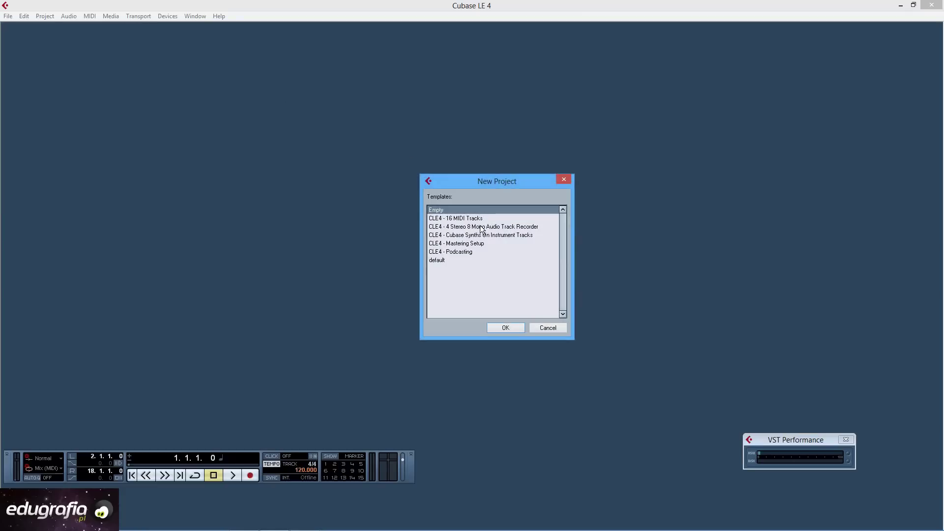
{"action": "left_click", "coordinate": [482, 228]}
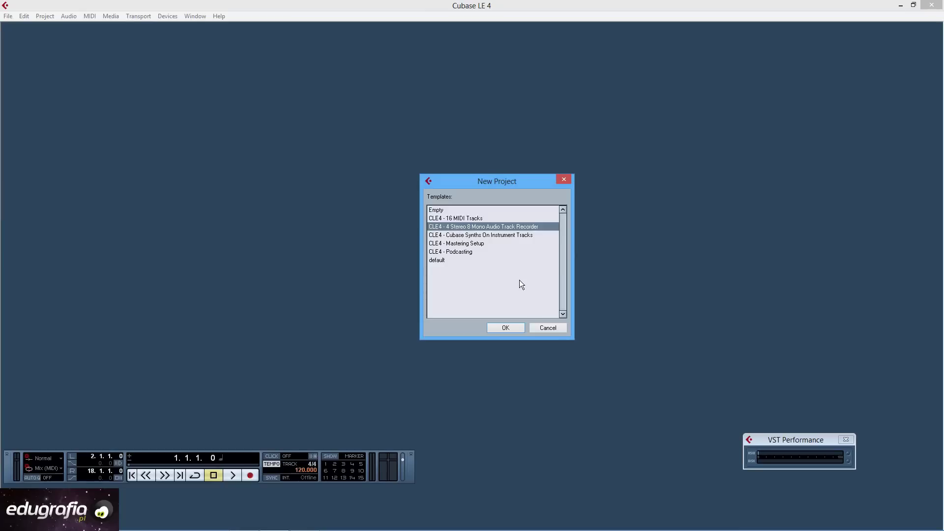
{"action": "left_click", "coordinate": [516, 328]}
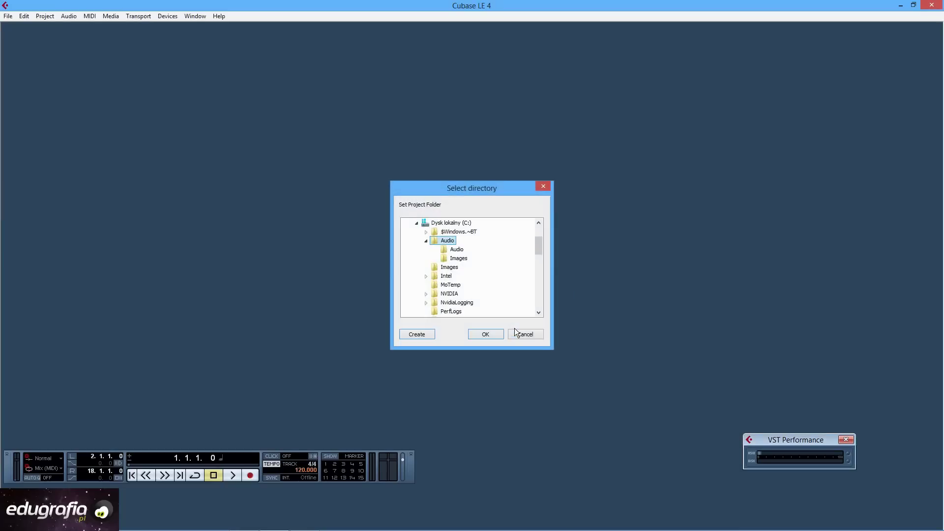
{"action": "left_click", "coordinate": [491, 338]}
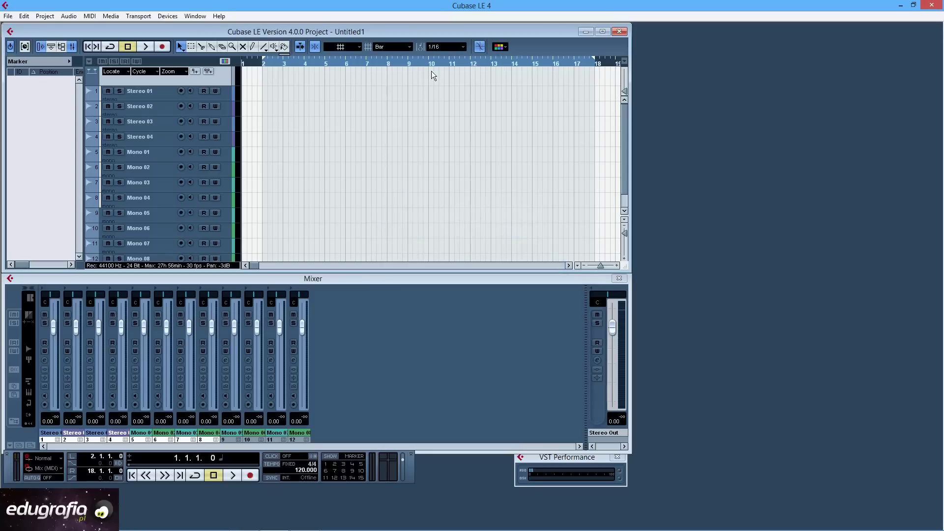
Step: Save the project as lata60 in the Audio folder
{"action": "left_click", "coordinate": [12, 17]}
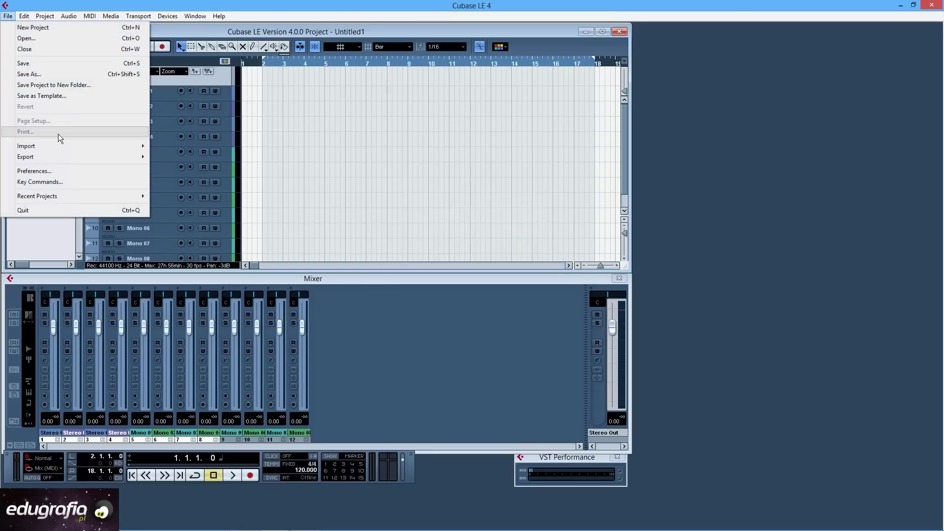
{"action": "left_click", "coordinate": [73, 73]}
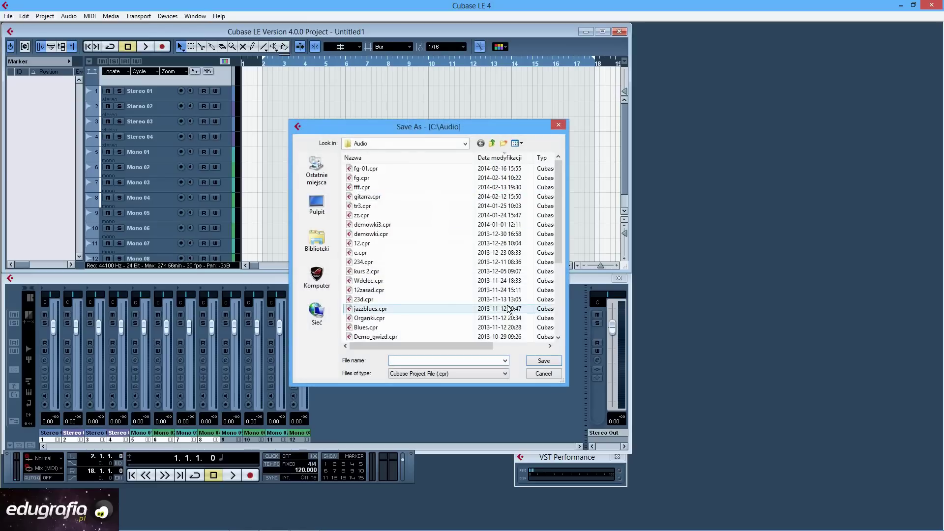
{"action": "type", "text": "lata60"}
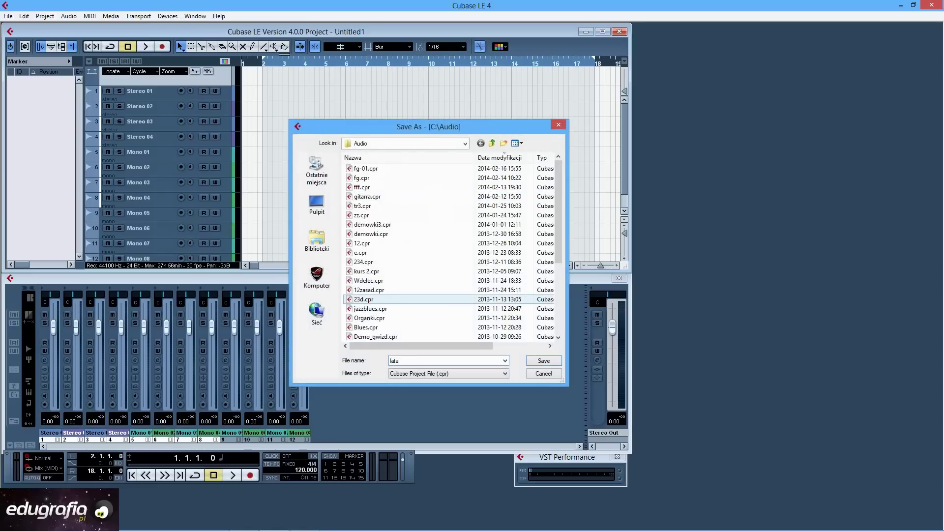
{"action": "left_click", "coordinate": [545, 362]}
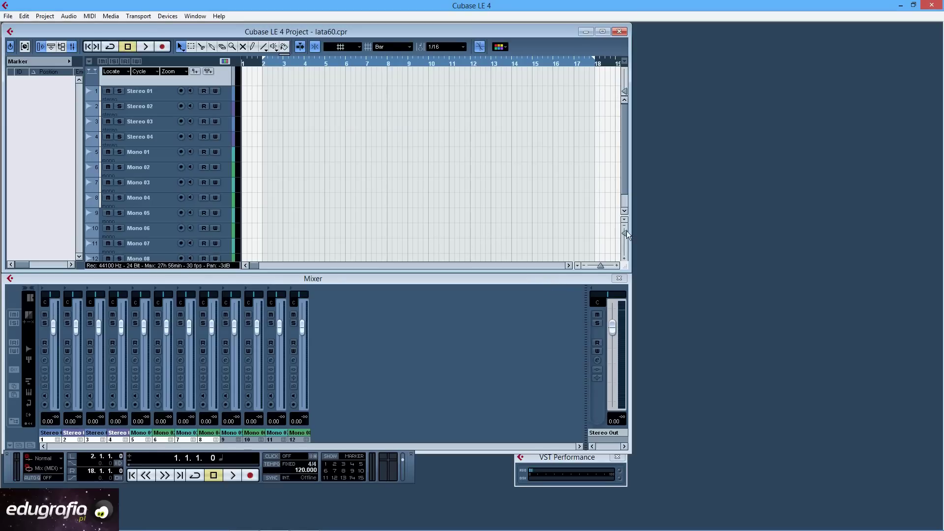
Step: Widen the project window across the workspace, move the Mixer slightly lower and show its channels in wide view
{"action": "left_click_drag", "start_coordinate": [626, 269], "coordinate": [921, 277]}
{"action": "mouse_move", "coordinate": [578, 283]}
{"action": "left_mouse_down"}
{"action": "mouse_move", "coordinate": [580, 276]}
{"action": "mouse_move", "coordinate": [584, 291]}
{"action": "left_mouse_up"}
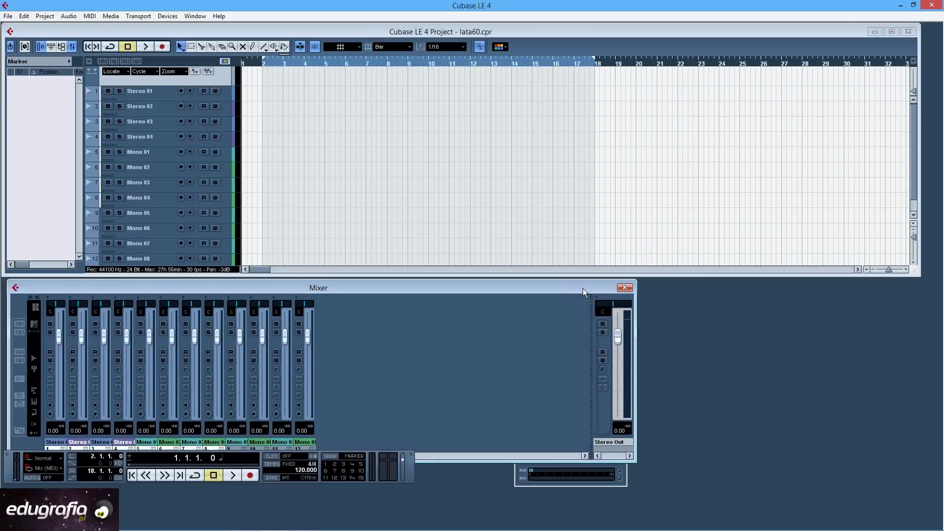
{"action": "left_click", "coordinate": [31, 299]}
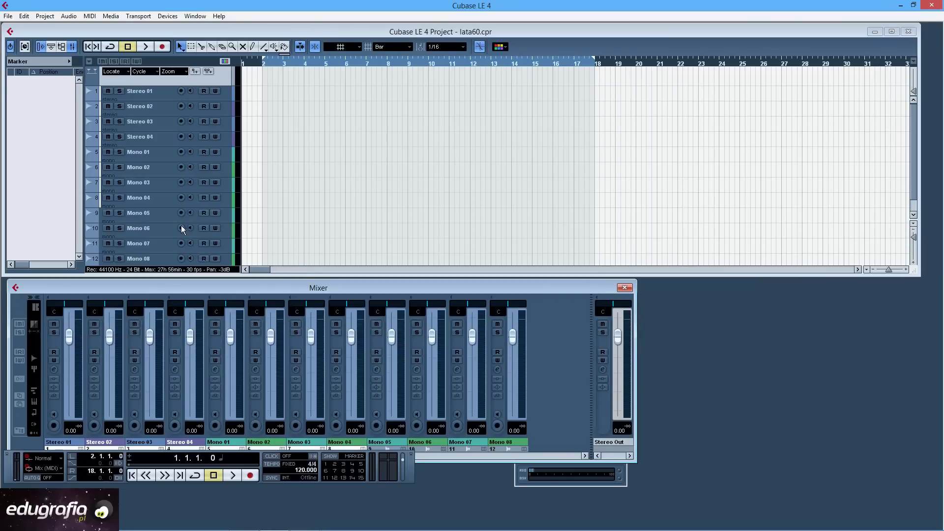
Step: Set the left locator to the start of the project and switch the time display format to Seconds
{"action": "left_click", "coordinate": [264, 64]}
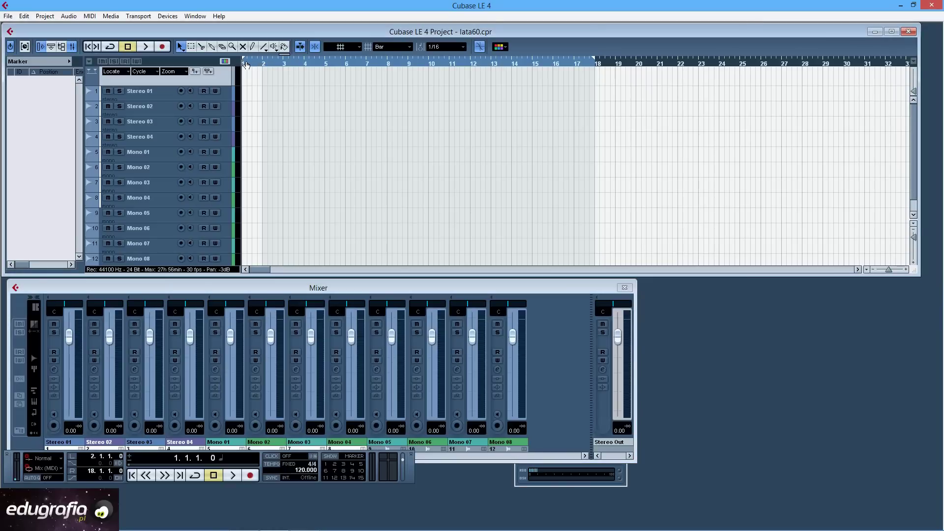
{"action": "left_click_drag", "start_coordinate": [246, 65], "coordinate": [243, 64]}
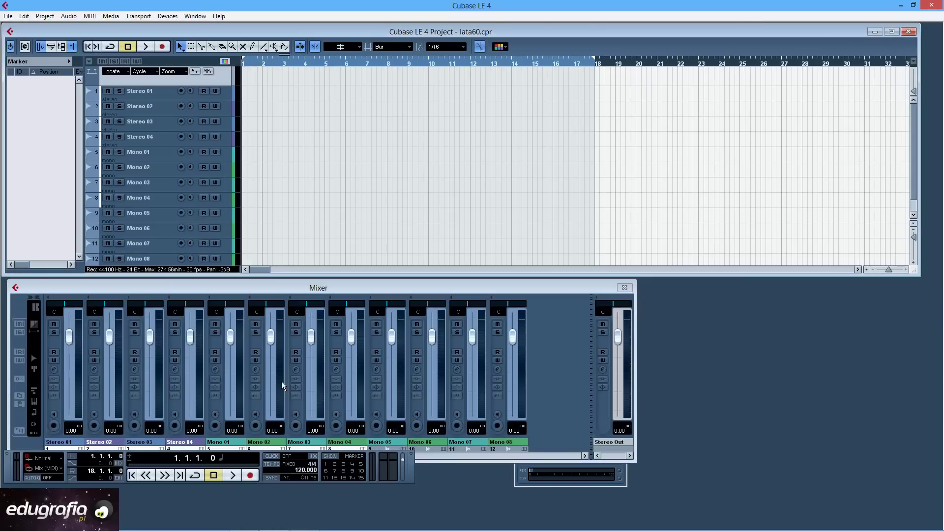
{"action": "left_click", "coordinate": [222, 462]}
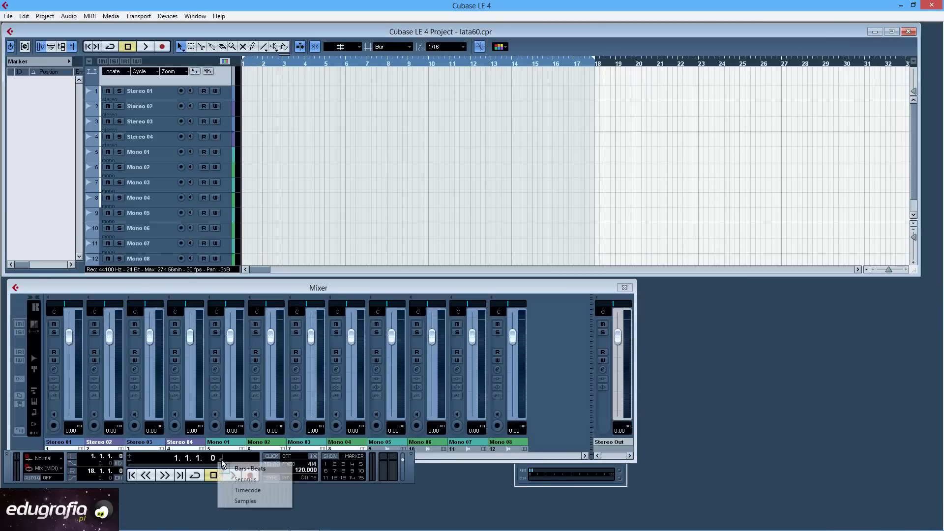
{"action": "left_click", "coordinate": [240, 480]}
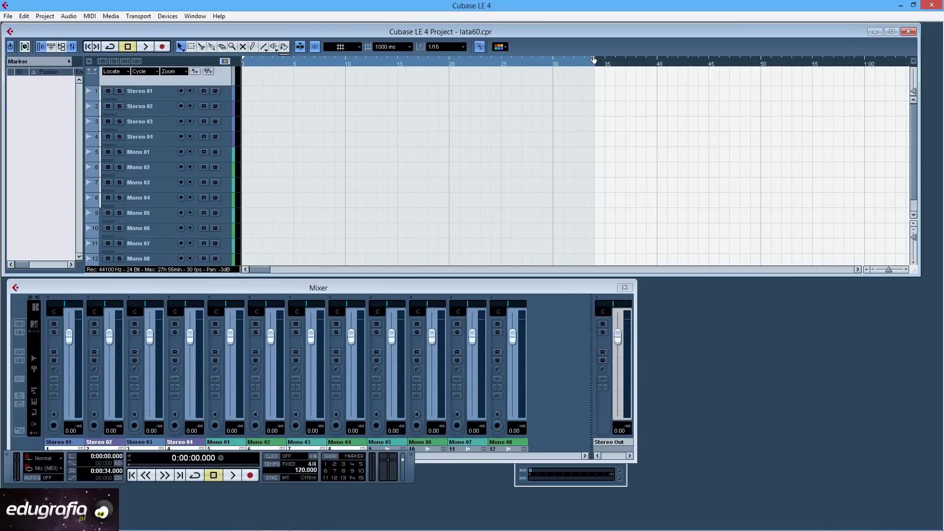
Step: Set the right locator to 0:02:10.000 and enlarge the track height
{"action": "mouse_move", "coordinate": [592, 59]}
{"action": "left_mouse_down"}
{"action": "mouse_move", "coordinate": [844, 73]}
{"action": "mouse_move", "coordinate": [716, 70]}
{"action": "mouse_move", "coordinate": [854, 86]}
{"action": "mouse_move", "coordinate": [477, 87]}
{"action": "mouse_move", "coordinate": [638, 87]}
{"action": "left_mouse_up"}
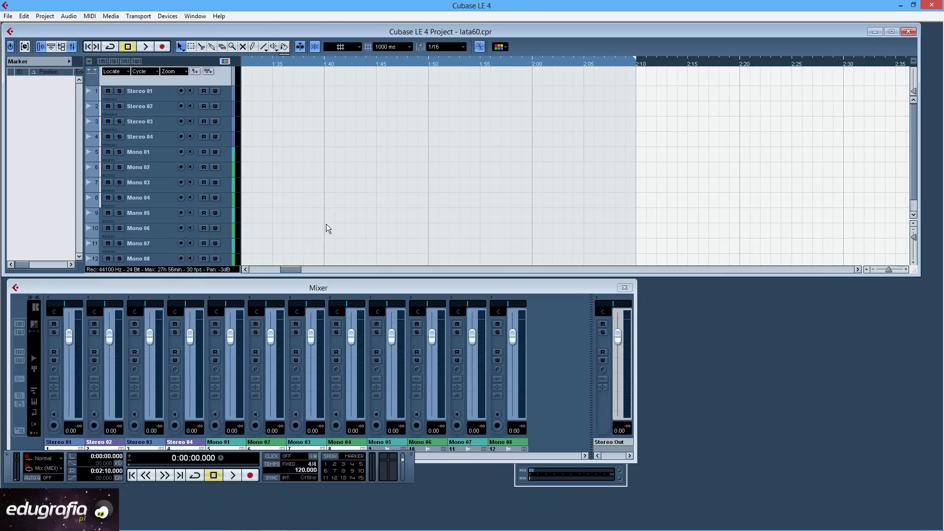
{"action": "left_click_drag", "start_coordinate": [298, 269], "coordinate": [224, 274]}
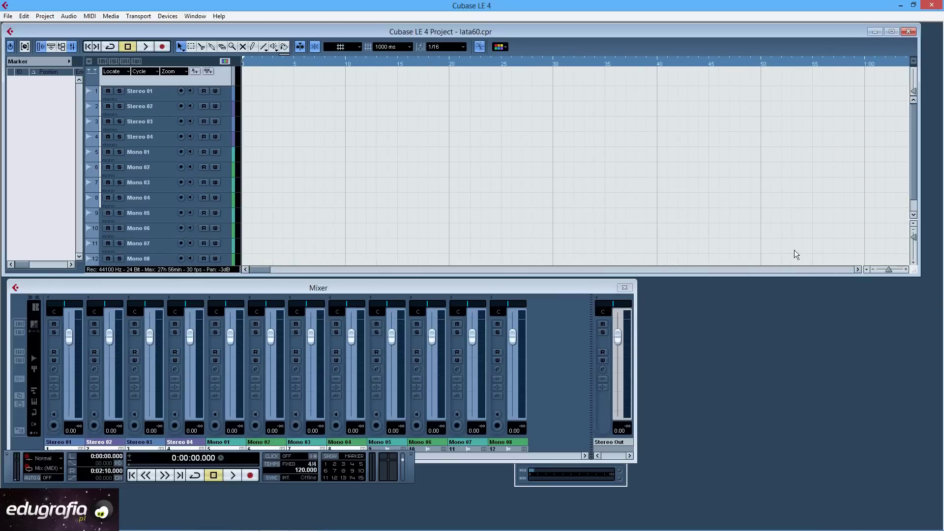
{"action": "left_click_drag", "start_coordinate": [915, 241], "coordinate": [915, 244]}
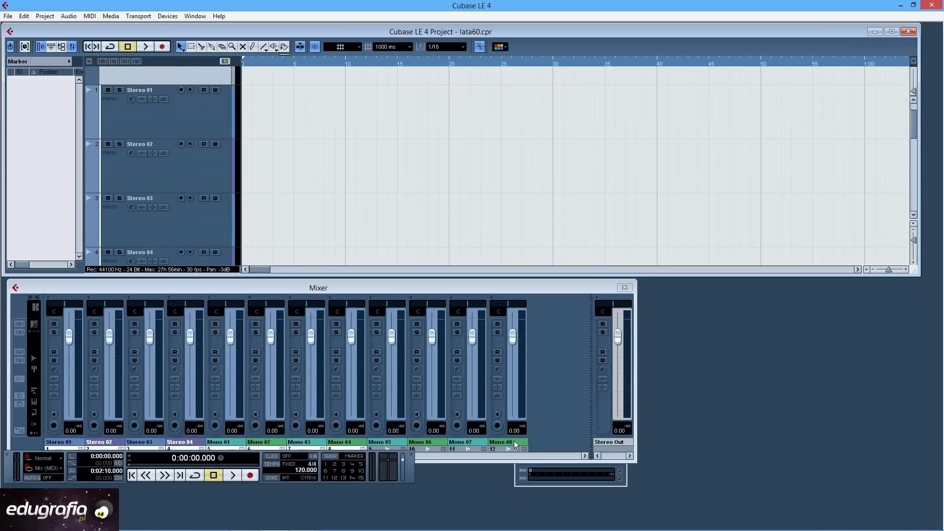
Step: Move the VST Performance window and the transport panel clear of the Mixer
{"action": "left_click", "coordinate": [535, 470]}
{"action": "left_click_drag", "start_coordinate": [535, 461], "coordinate": [776, 315]}
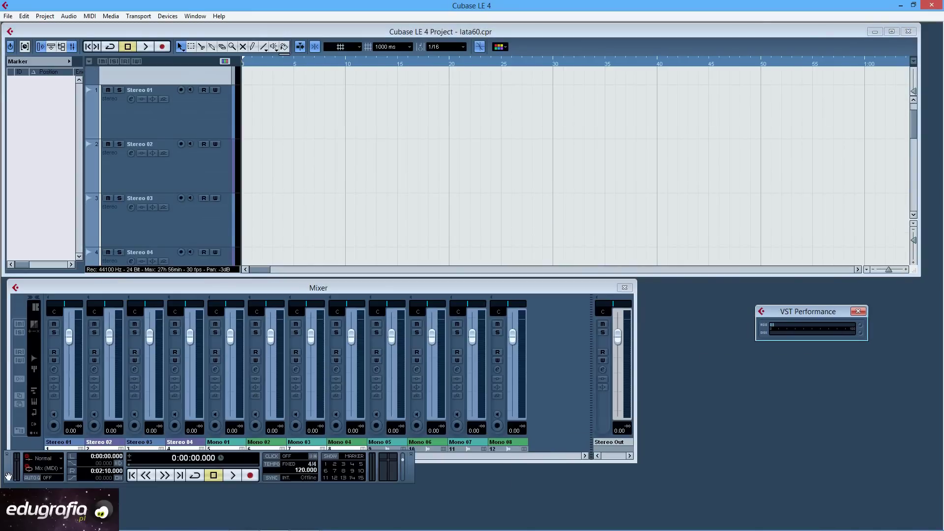
{"action": "left_click_drag", "start_coordinate": [8, 476], "coordinate": [85, 504]}
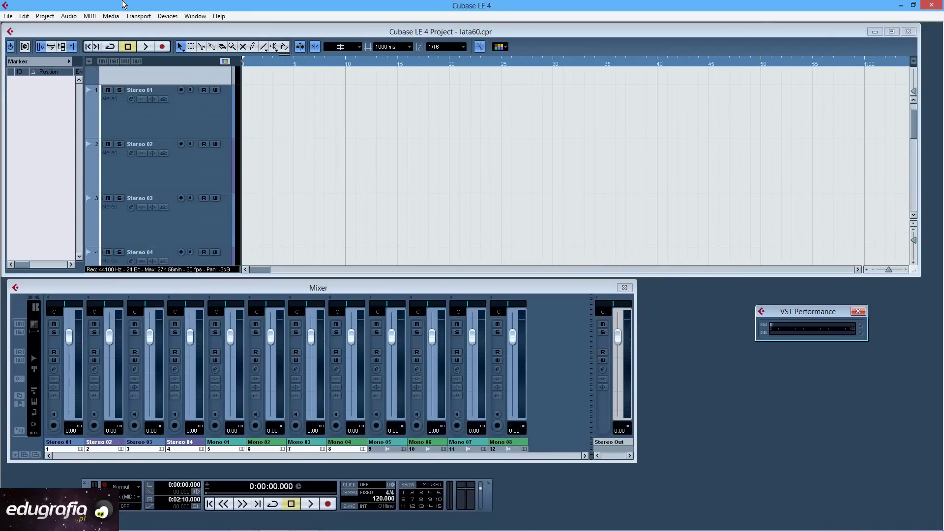
Step: Check the Akai EIE Pro ASIO Driver ports in Device Setup and the latency settings in its control panel
{"action": "left_click", "coordinate": [168, 16]}
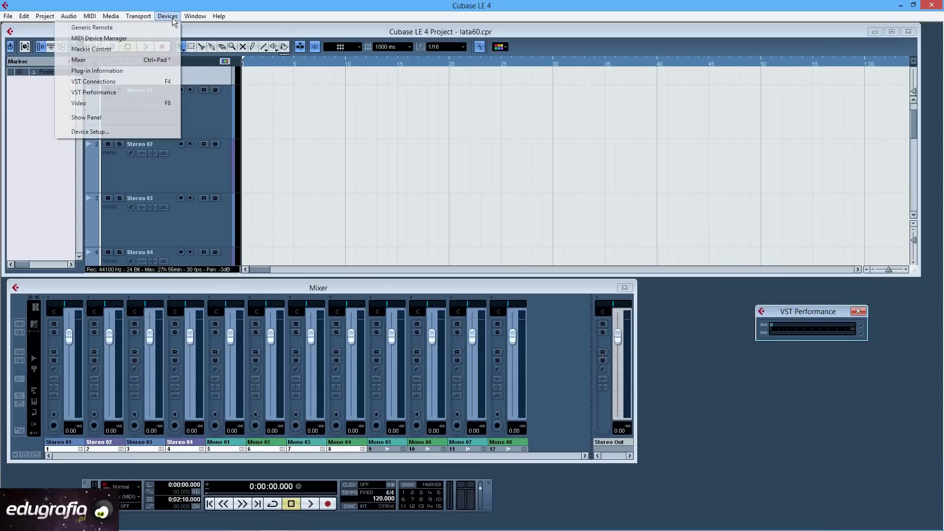
{"action": "left_click", "coordinate": [160, 132]}
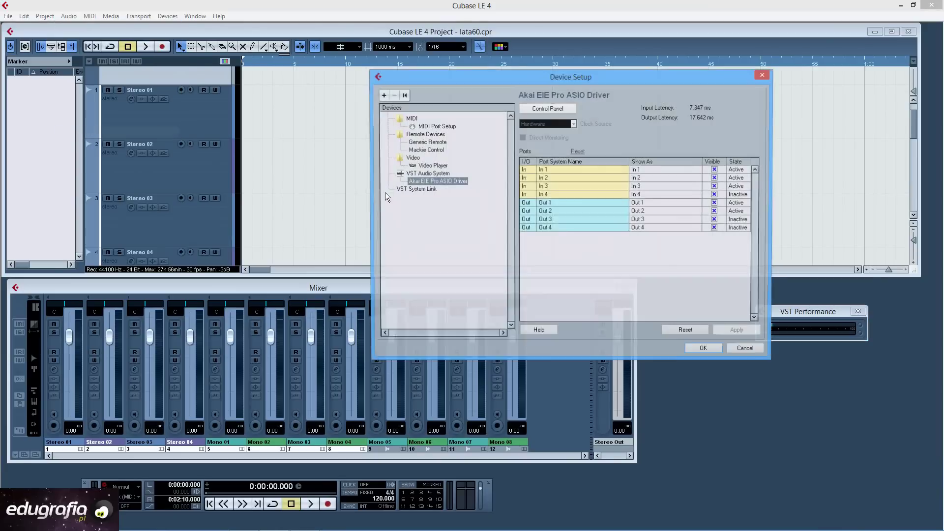
{"action": "left_click", "coordinate": [437, 181]}
{"action": "left_click", "coordinate": [549, 109]}
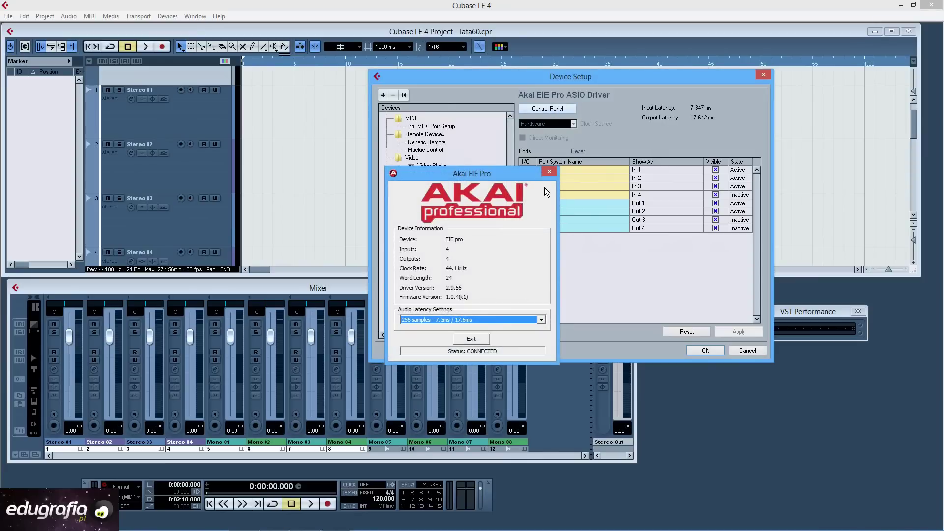
{"action": "left_click", "coordinate": [549, 171]}
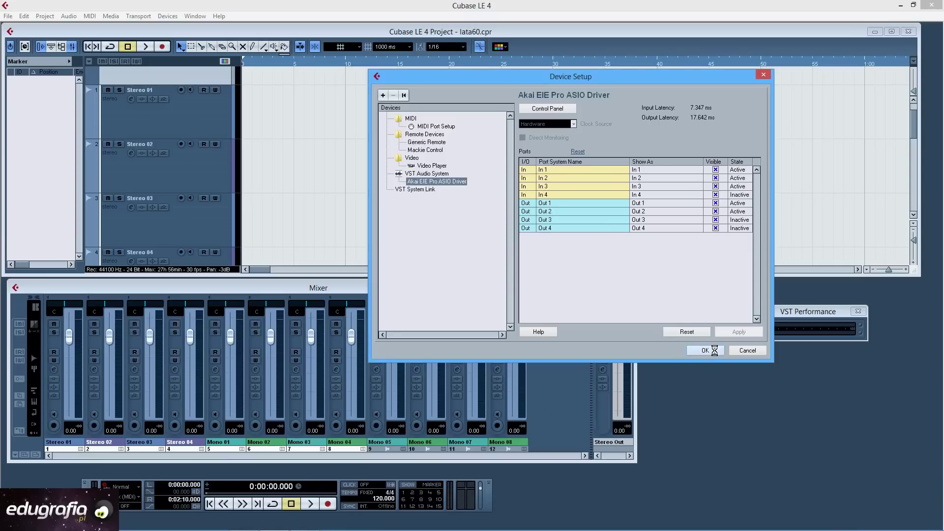
{"action": "left_click", "coordinate": [713, 351]}
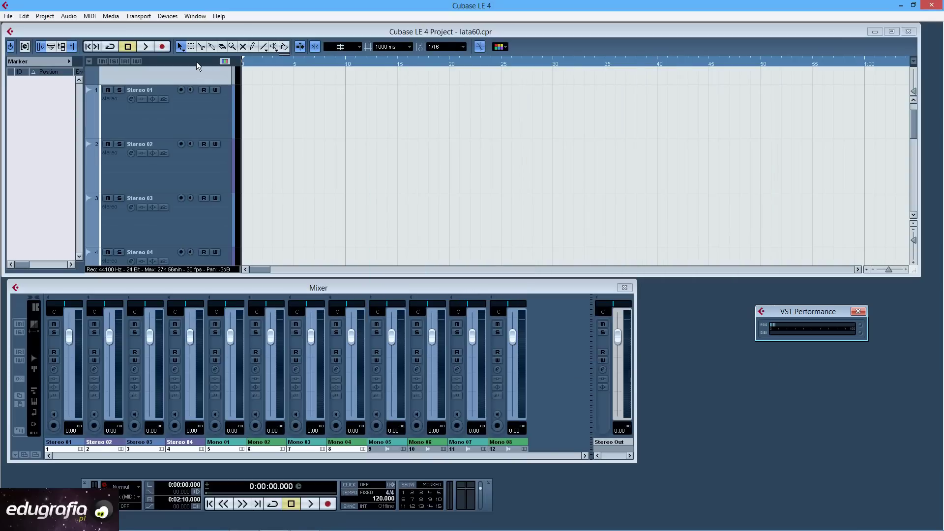
Step: Assign device port In 4 to the left channel of the Stereo In 1 bus in the VST input connections
{"action": "left_click", "coordinate": [167, 16]}
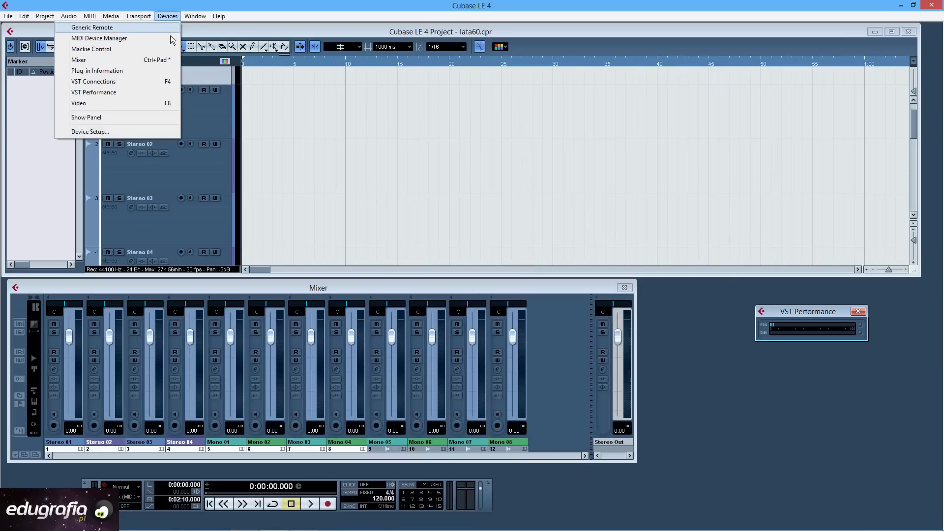
{"action": "left_click", "coordinate": [156, 82]}
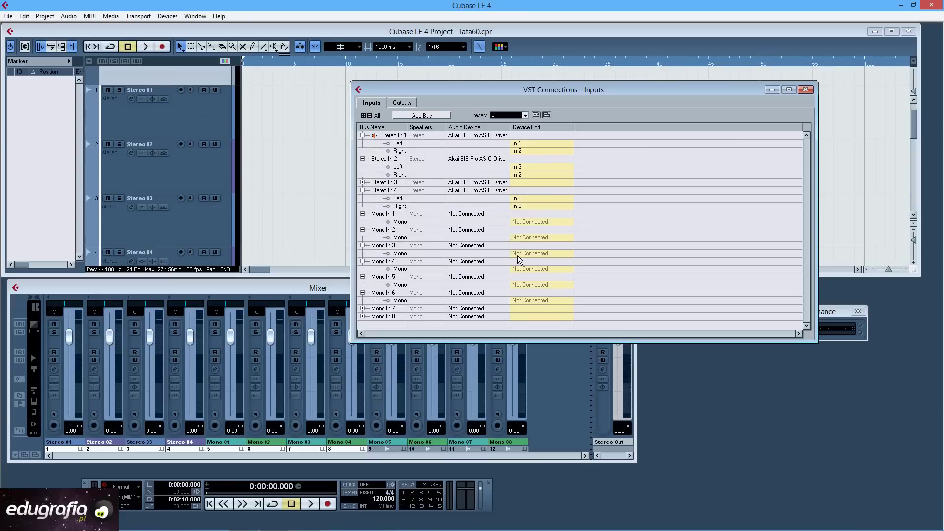
{"action": "left_click", "coordinate": [566, 143]}
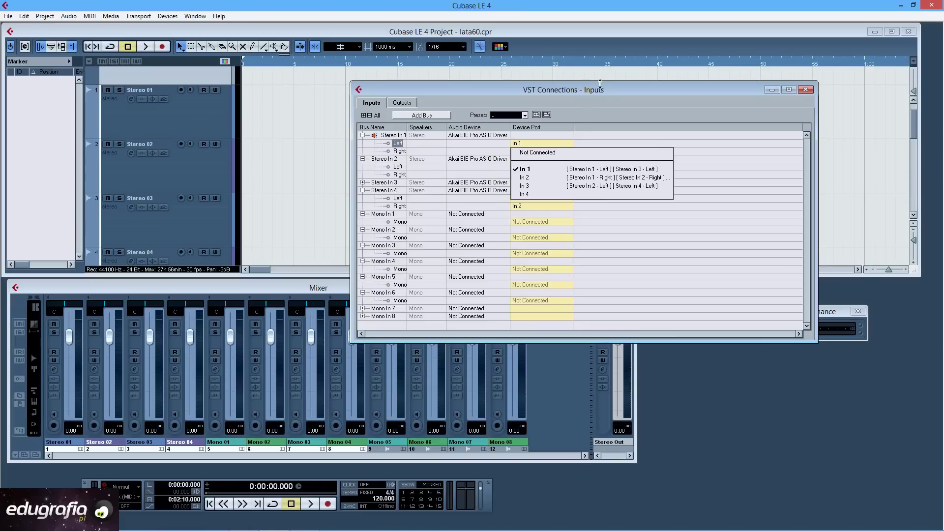
{"action": "left_click", "coordinate": [608, 93]}
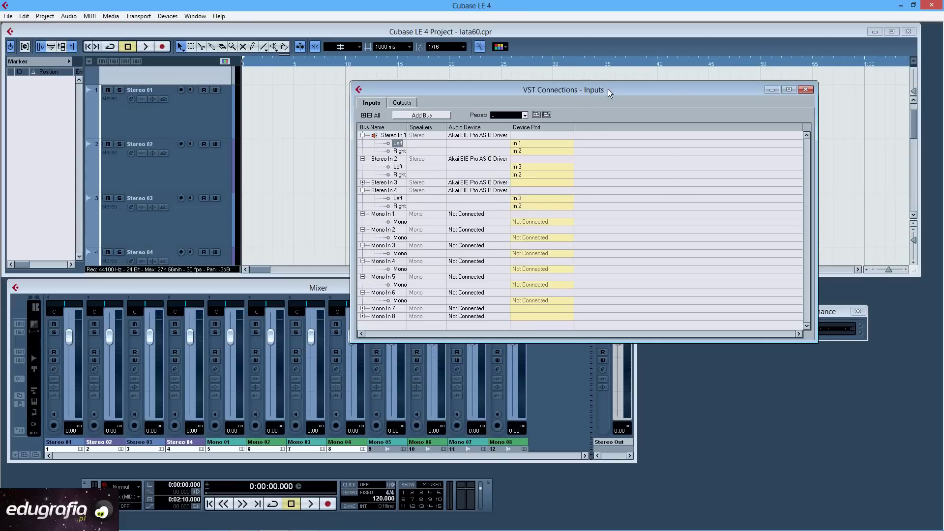
{"action": "left_click", "coordinate": [554, 143]}
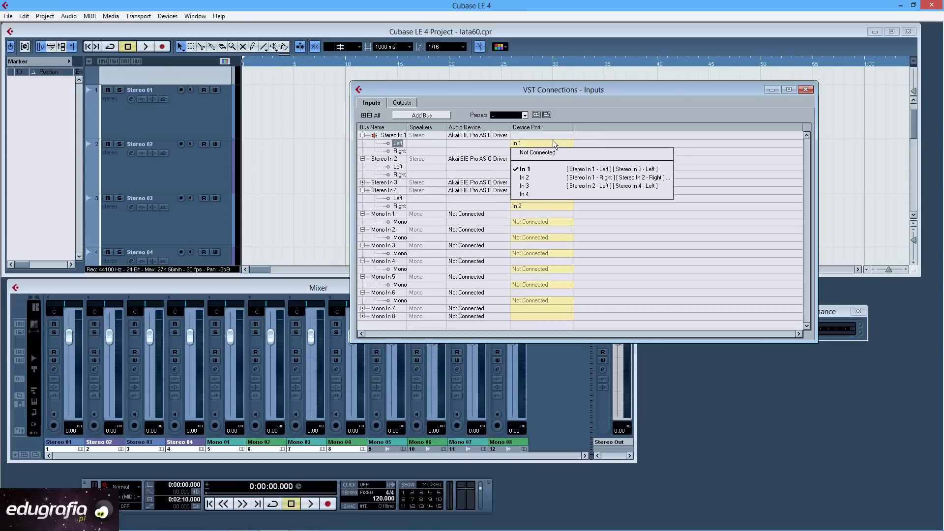
{"action": "left_click", "coordinate": [559, 194]}
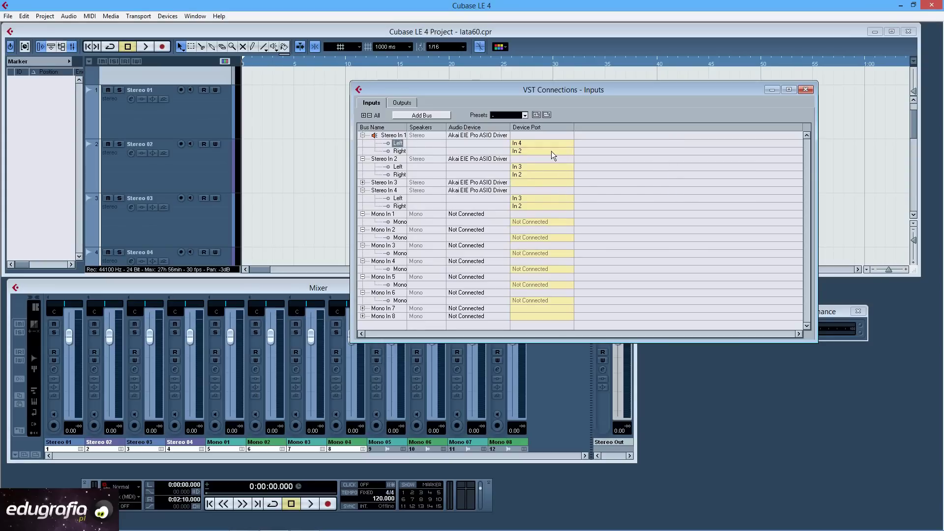
Step: Adjust the device port assignments of the Stereo In 1 bus, including its right channel, and close VST Connections
{"action": "left_click", "coordinate": [550, 150]}
{"action": "left_click", "coordinate": [562, 202]}
{"action": "left_click", "coordinate": [548, 144]}
{"action": "left_click", "coordinate": [557, 150]}
{"action": "left_click", "coordinate": [806, 90]}
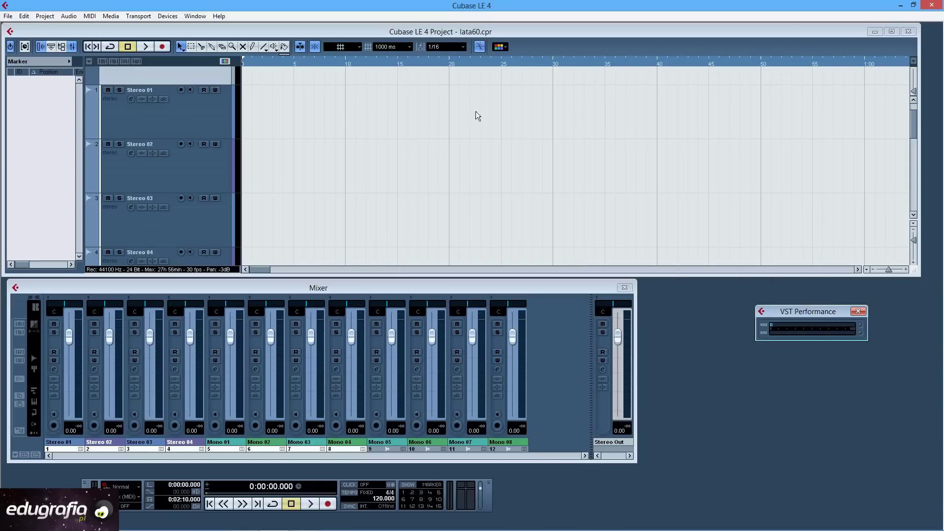
Step: Rename the Stereo 01 track as Gitara rytm and turn on its input monitoring
{"action": "left_click", "coordinate": [222, 120]}
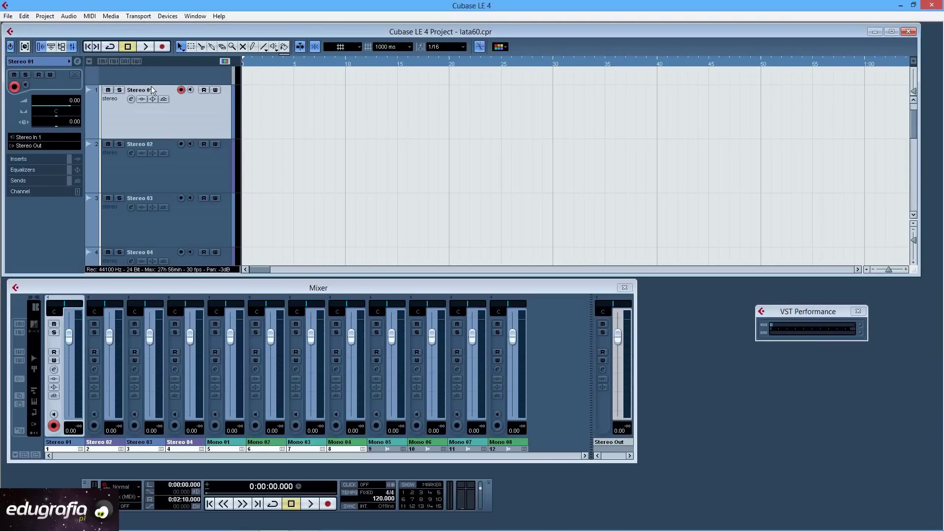
{"action": "type", "text": "Gitara rytm"}
{"action": "key", "text": "Return"}
{"action": "left_click", "coordinate": [191, 91]}
Step: Load Guitar Rig 4 into the first insert slot in the channel settings of the Gitara rytm track
{"action": "left_click", "coordinate": [54, 370]}
{"action": "left_click", "coordinate": [468, 163]}
{"action": "left_click", "coordinate": [480, 281]}
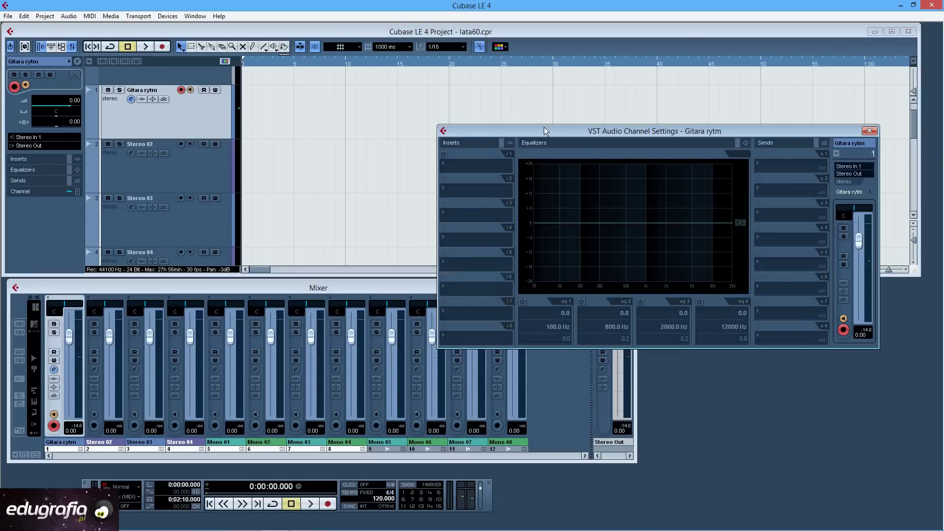
{"action": "left_click", "coordinate": [216, 57]}
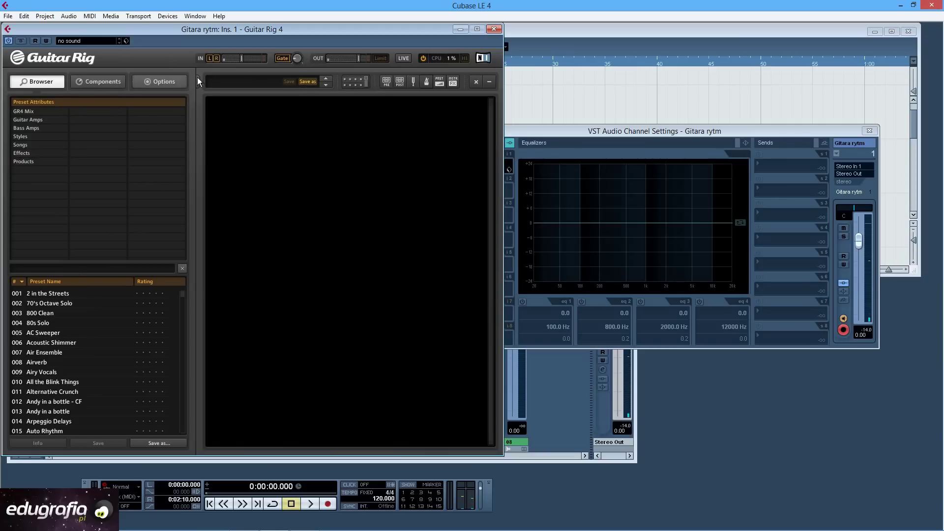
Step: Show the tuner in the Guitar Rig rack and look through the available amplifier components, returning to the preset list
{"action": "left_click", "coordinate": [413, 81]}
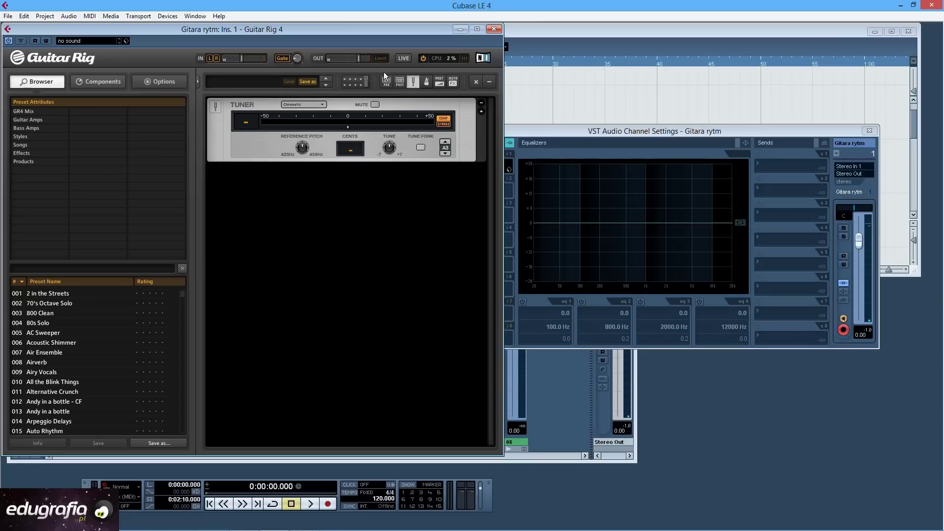
{"action": "left_click", "coordinate": [78, 82]}
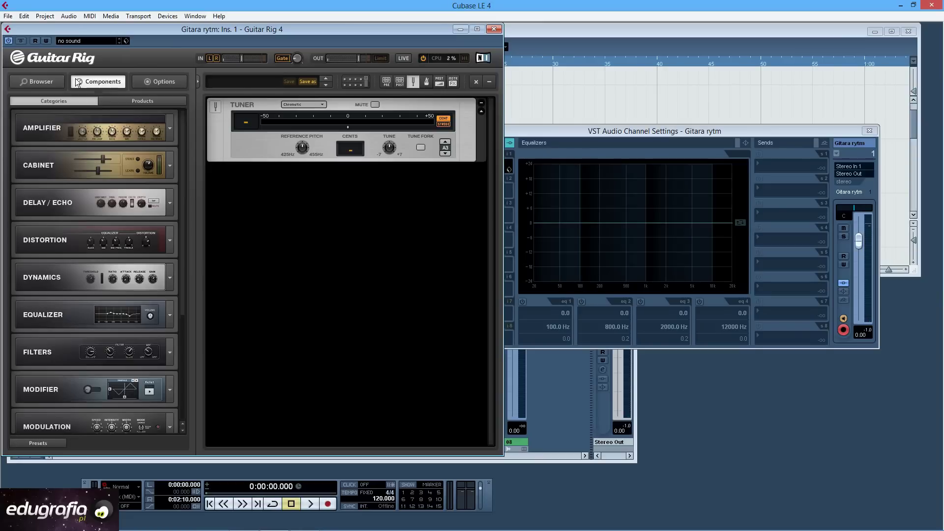
{"action": "left_click", "coordinate": [171, 124]}
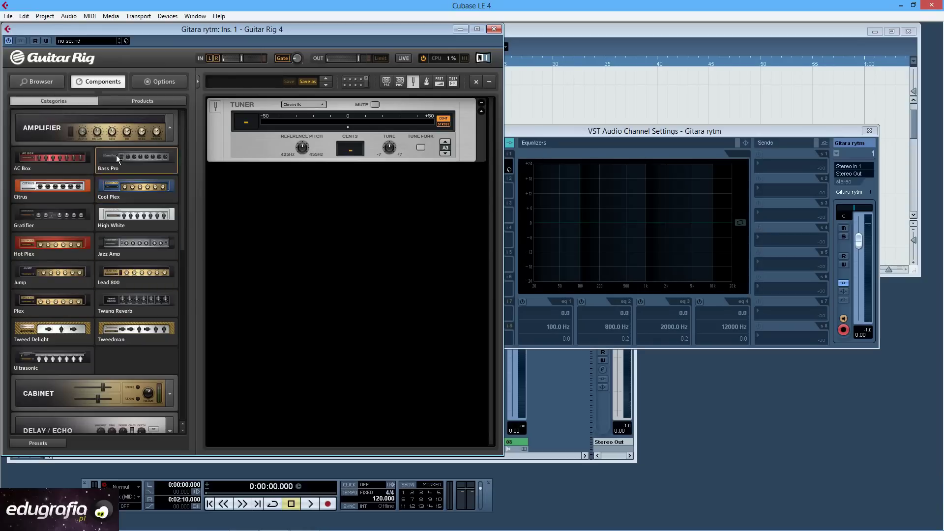
{"action": "left_click", "coordinate": [42, 82]}
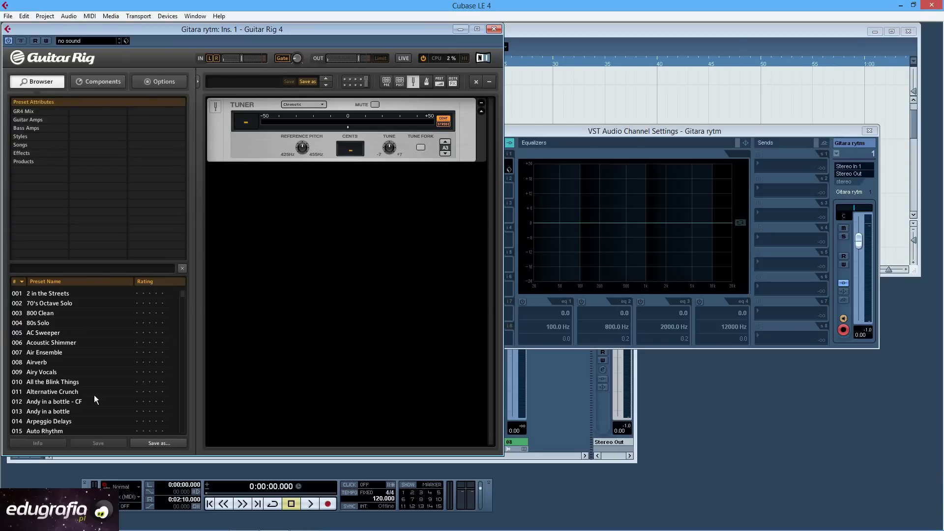
Step: Audition the Airy Vocals and Andy in a bottle presets, load the AC Sweeper preset, and hide the tuner
{"action": "left_click", "coordinate": [40, 373]}
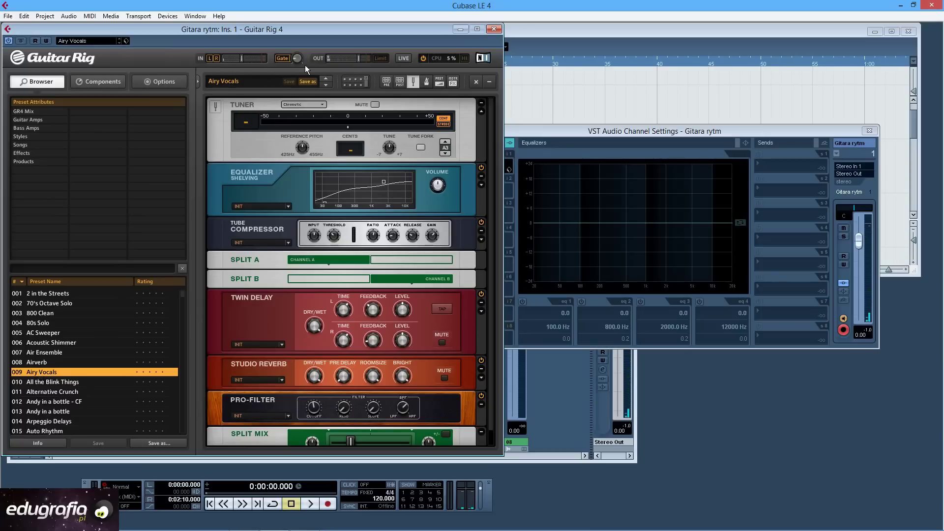
{"action": "left_click", "coordinate": [81, 411]}
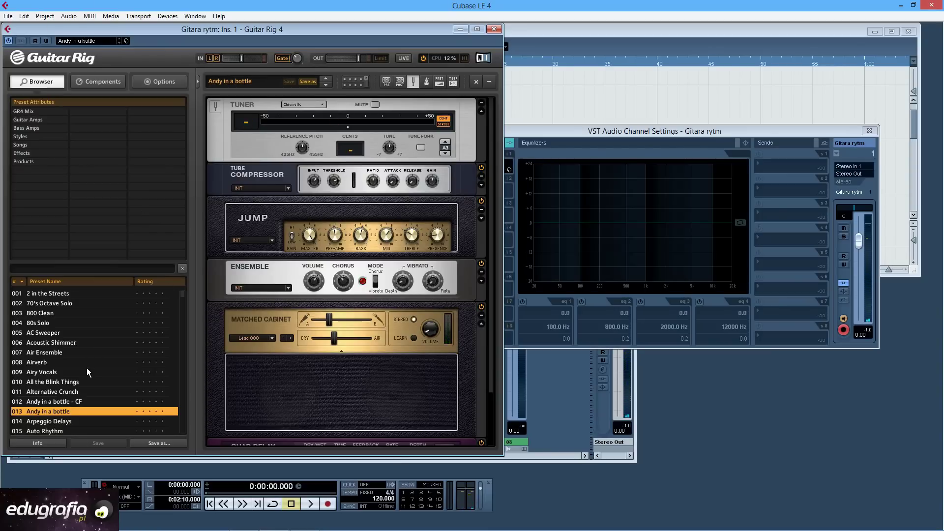
{"action": "left_click", "coordinate": [48, 334]}
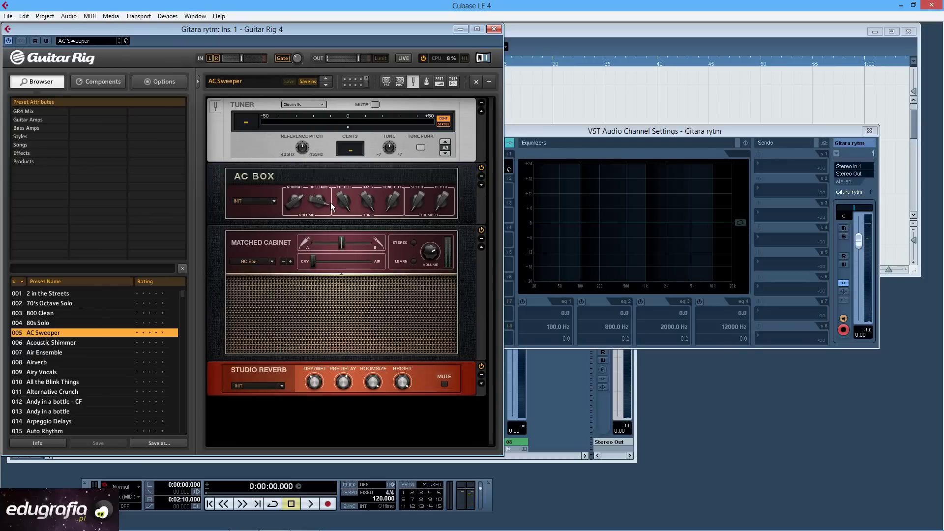
{"action": "left_click", "coordinate": [412, 82]}
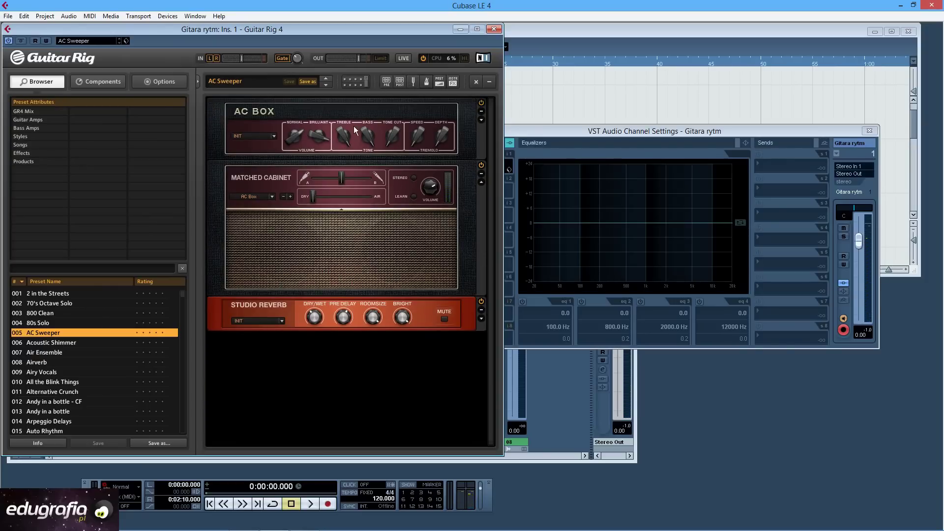
Step: Adjust the AC Box volume, treble, bass (about 2.83), tone cut and tremolo depth (about 6.77), and raise the Matched Cabinet's air amount
{"action": "left_click_drag", "start_coordinate": [343, 138], "coordinate": [379, 186]}
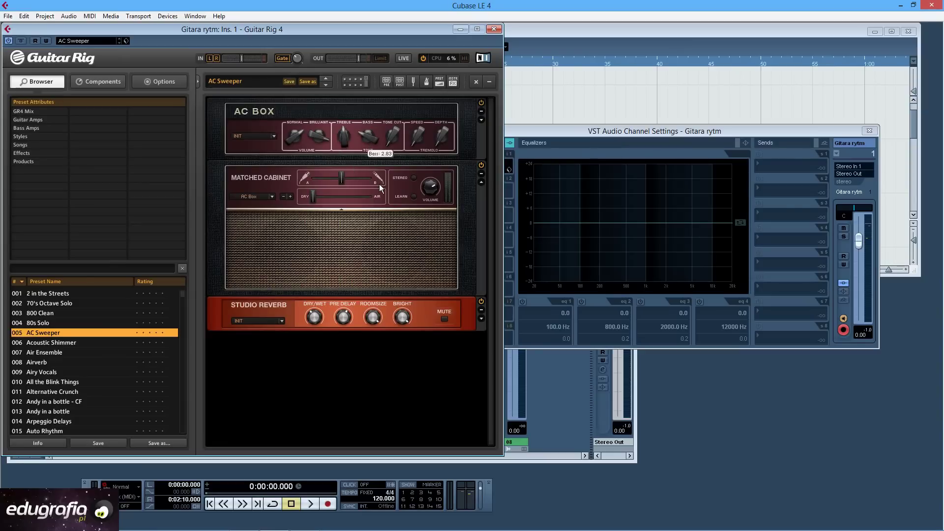
{"action": "left_click_drag", "start_coordinate": [318, 135], "coordinate": [303, 159]}
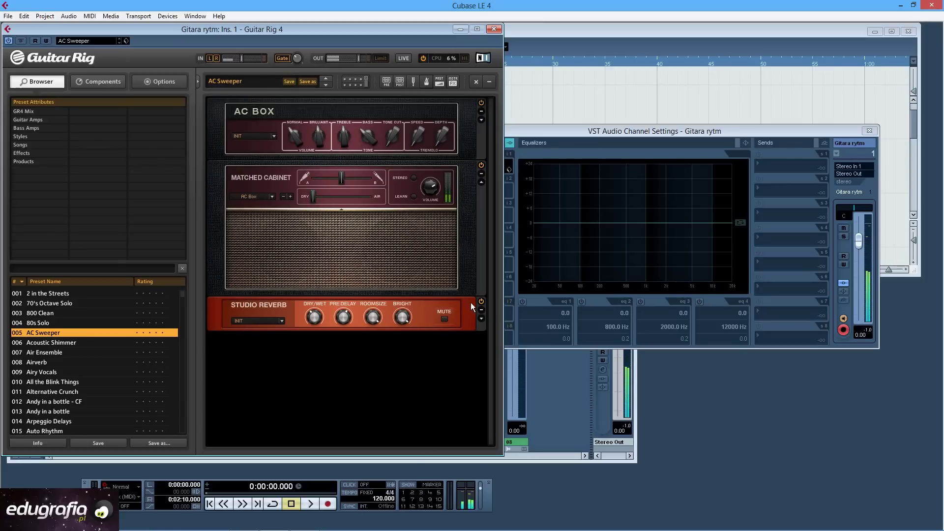
{"action": "left_click_drag", "start_coordinate": [315, 197], "coordinate": [363, 196]}
{"action": "left_click_drag", "start_coordinate": [416, 131], "coordinate": [438, 89]}
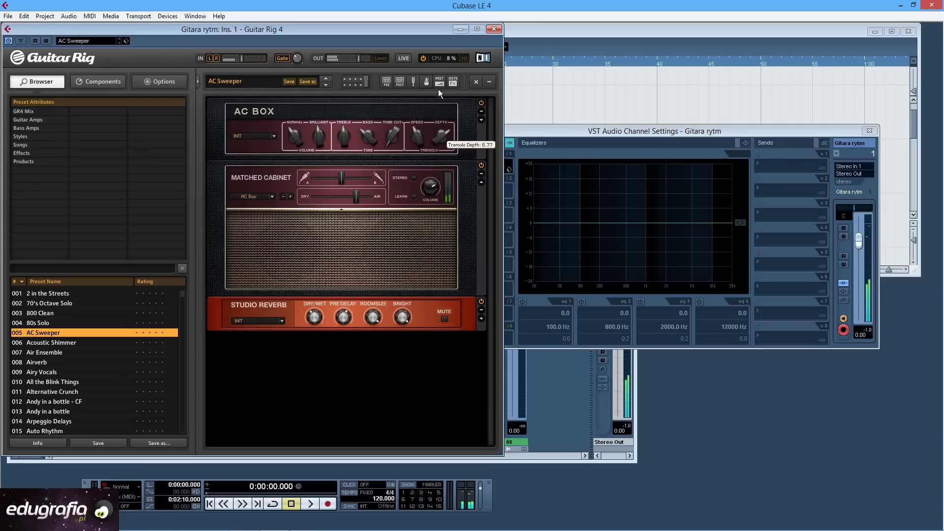
{"action": "left_click_drag", "start_coordinate": [393, 140], "coordinate": [302, 146]}
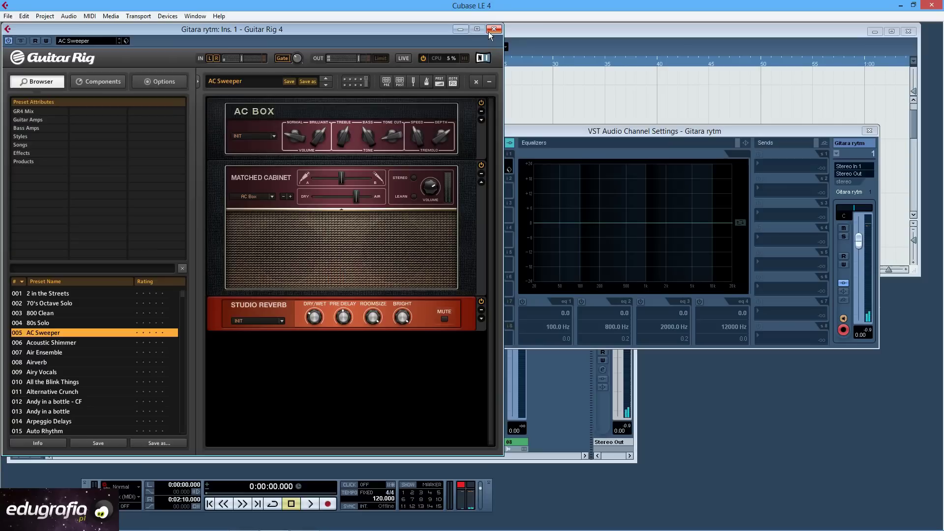
Step: Close the Gitara rytm channel settings and the Guitar Rig 4 window
{"action": "left_click_drag", "start_coordinate": [831, 127], "coordinate": [811, 107]}
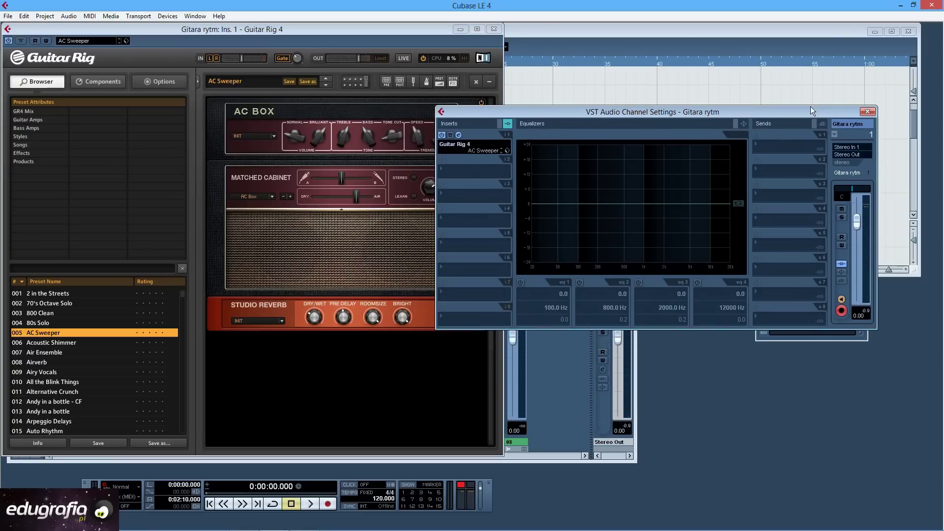
{"action": "left_click", "coordinate": [867, 112]}
{"action": "left_click", "coordinate": [493, 29]}
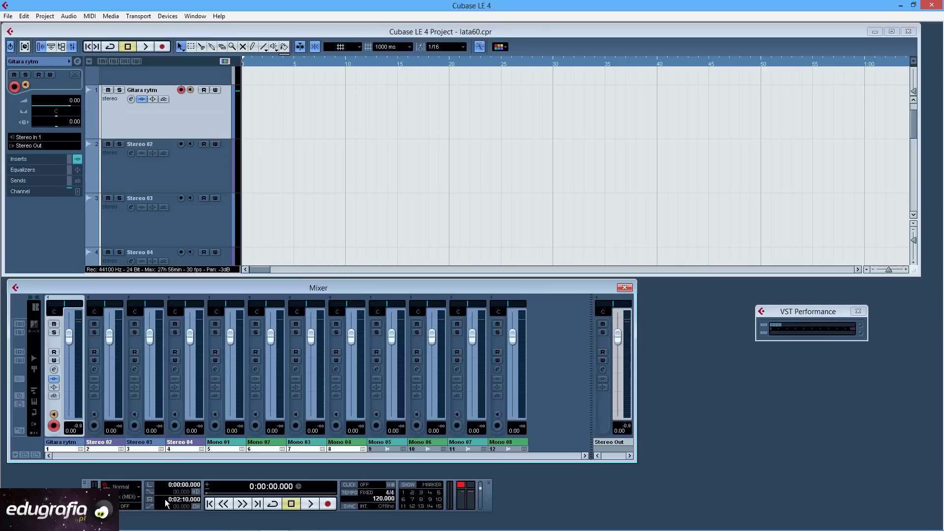
Step: Play the project briefly with the metronome click on, stop playback, and turn the click back off
{"action": "left_click", "coordinate": [353, 486]}
{"action": "left_click", "coordinate": [309, 504]}
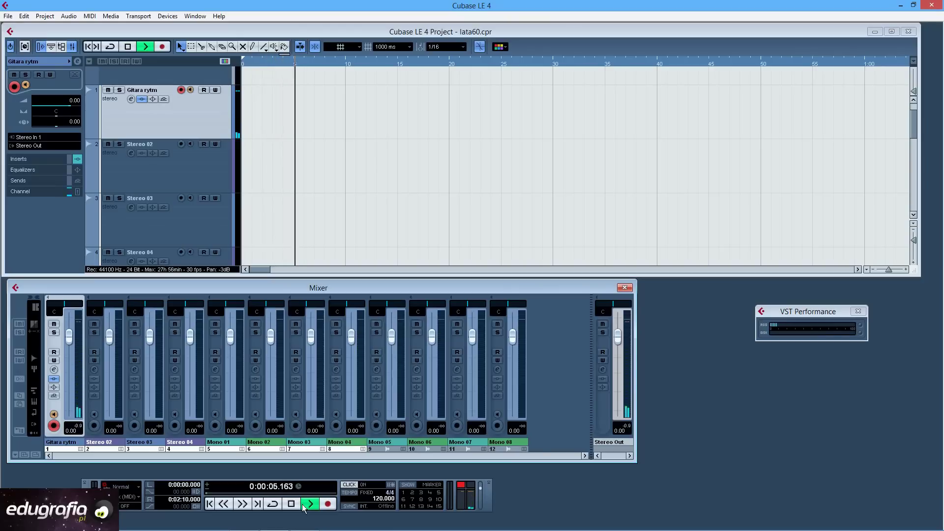
{"action": "left_click", "coordinate": [291, 503]}
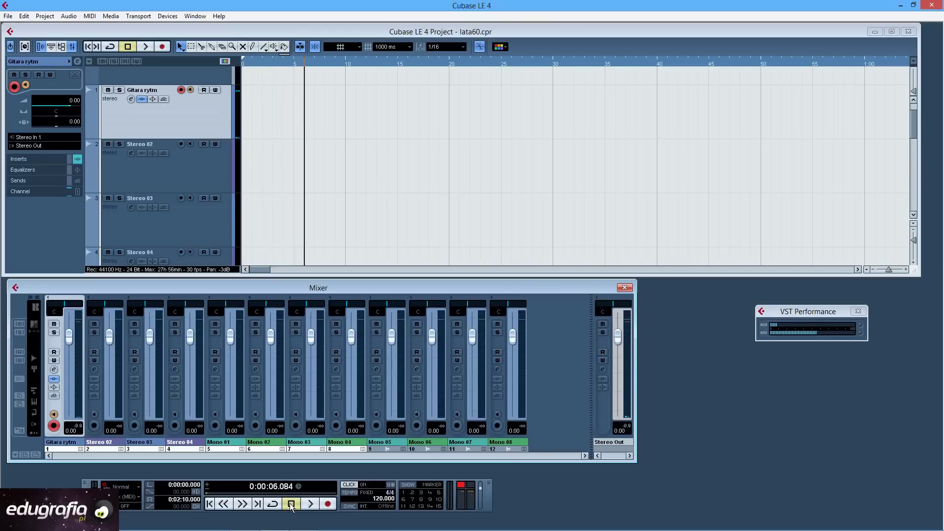
{"action": "left_click", "coordinate": [357, 486]}
Step: Add one instrument track below Gitara rytm with Kontakt 5 as its VST instrument
{"action": "right_click", "coordinate": [211, 129]}
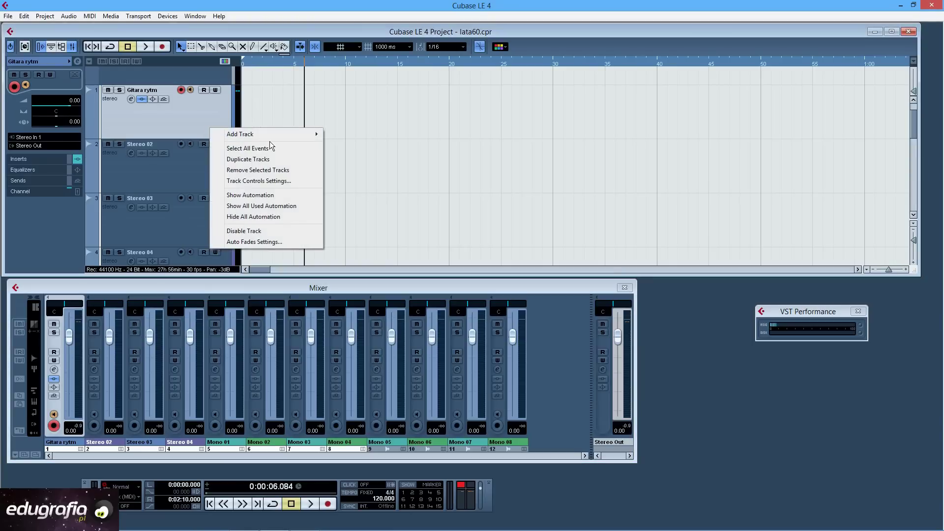
{"action": "mouse_move", "coordinate": [278, 139]}
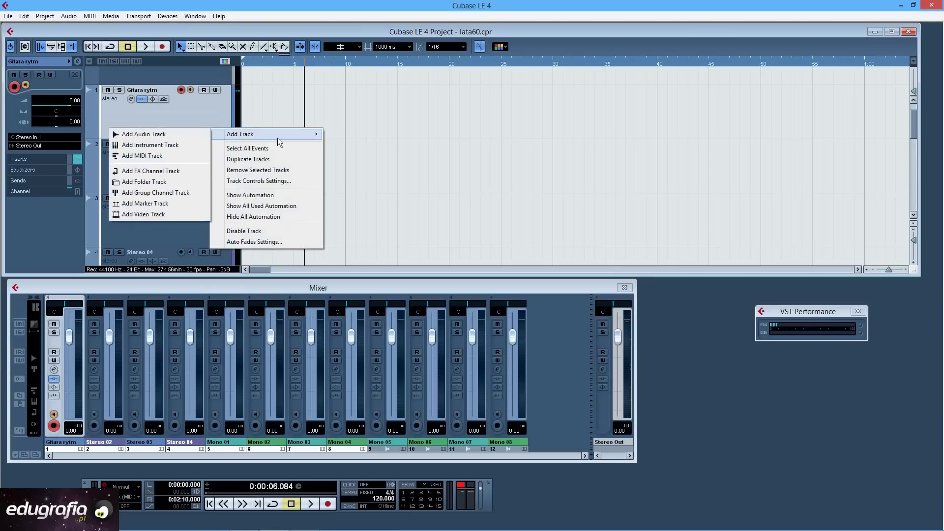
{"action": "left_click", "coordinate": [181, 143]}
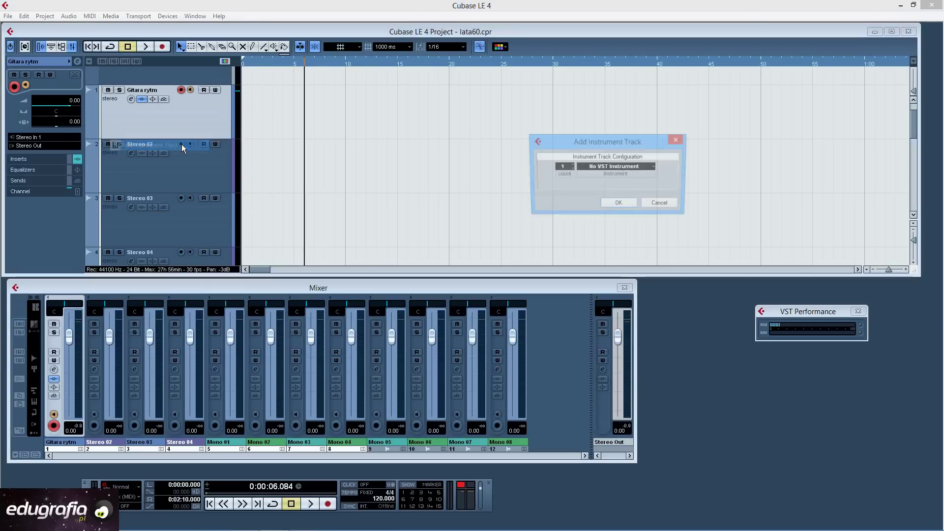
{"action": "left_click", "coordinate": [642, 166]}
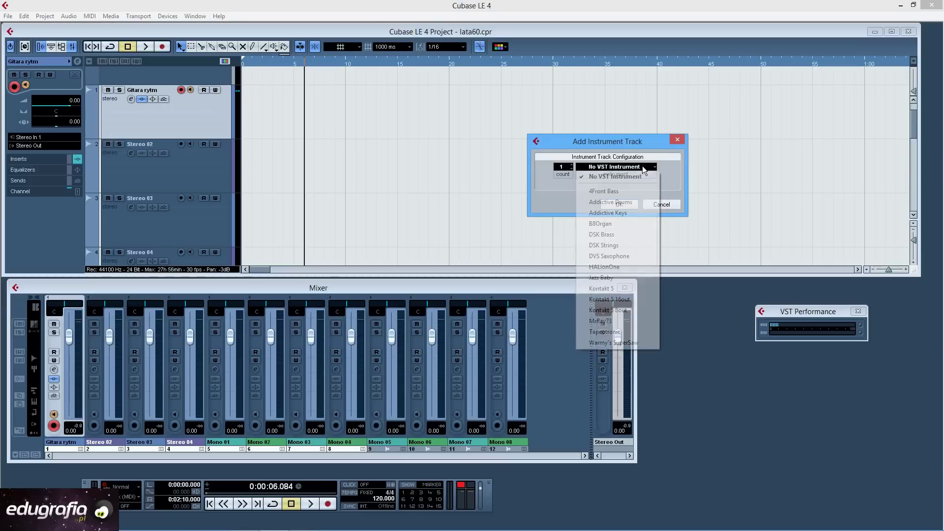
{"action": "left_click", "coordinate": [642, 288]}
{"action": "left_click", "coordinate": [621, 205]}
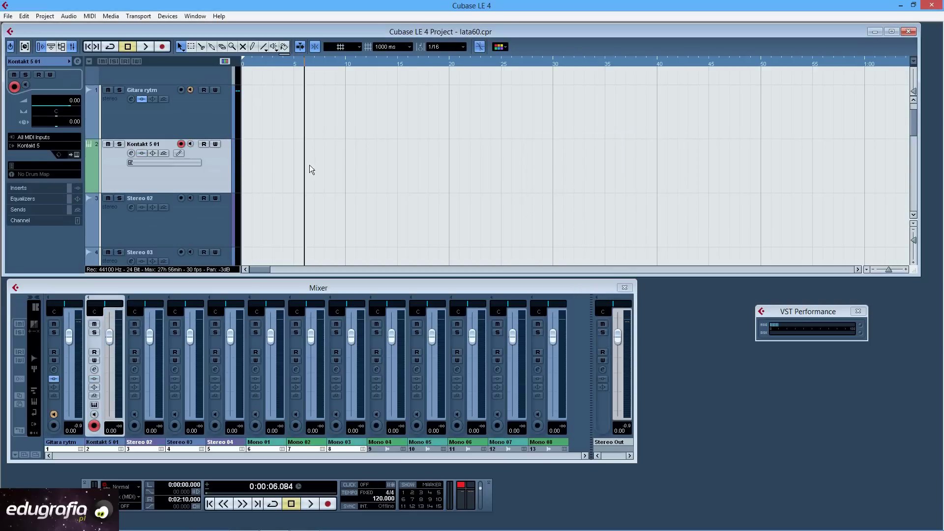
Step: Open the Kontakt 5 instrument and load AR60s Late Kit Full.nki from the Abbey Road 60s Drummer library
{"action": "left_click", "coordinate": [77, 154]}
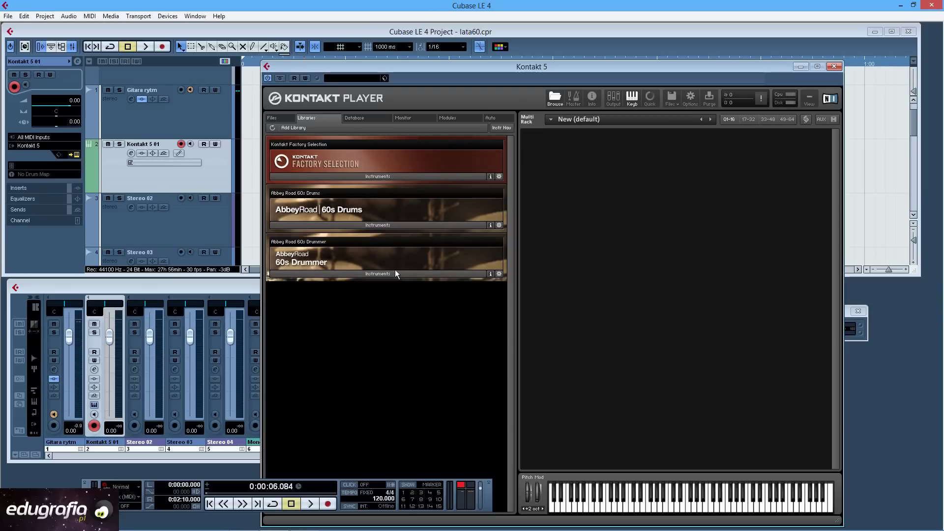
{"action": "left_click", "coordinate": [396, 273]}
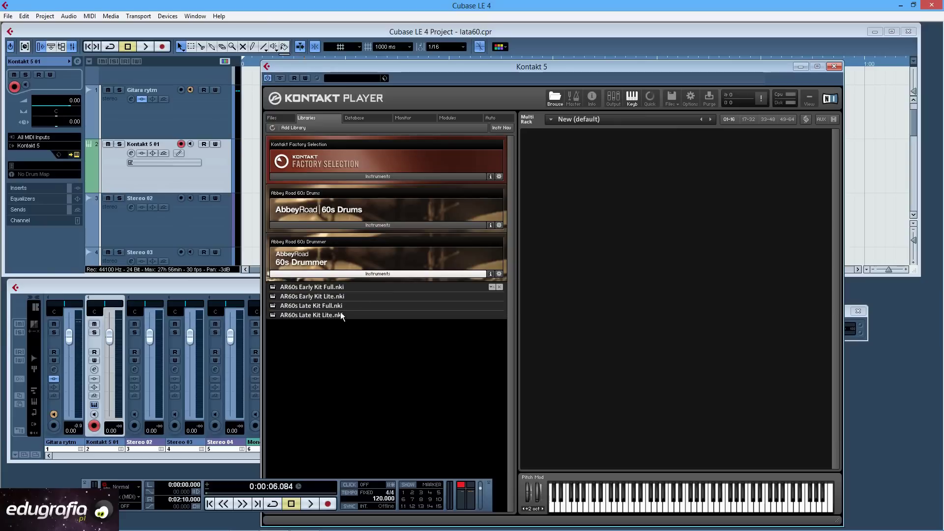
{"action": "left_click", "coordinate": [339, 308]}
{"action": "double_click", "coordinate": [339, 309]}
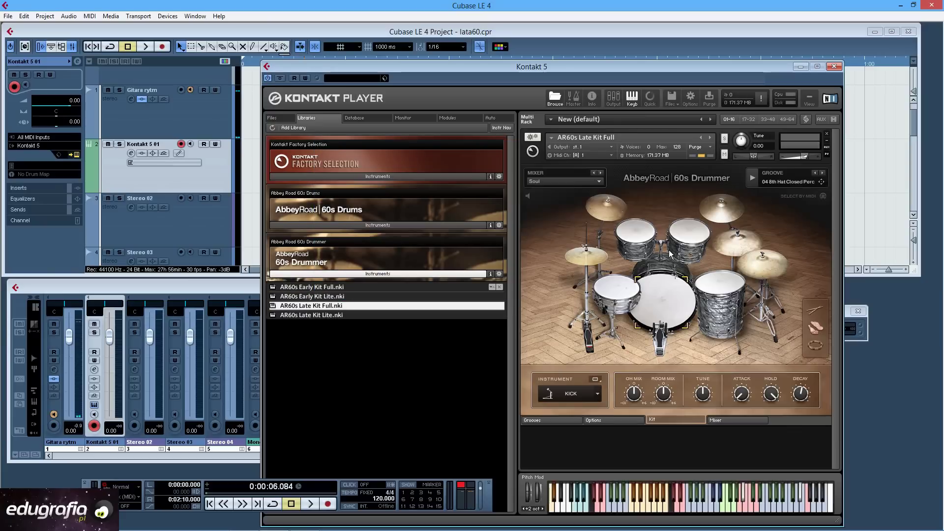
Step: Preview the drum kit's default groove and set its mixer preset to Rock n Roll
{"action": "left_click", "coordinate": [756, 177]}
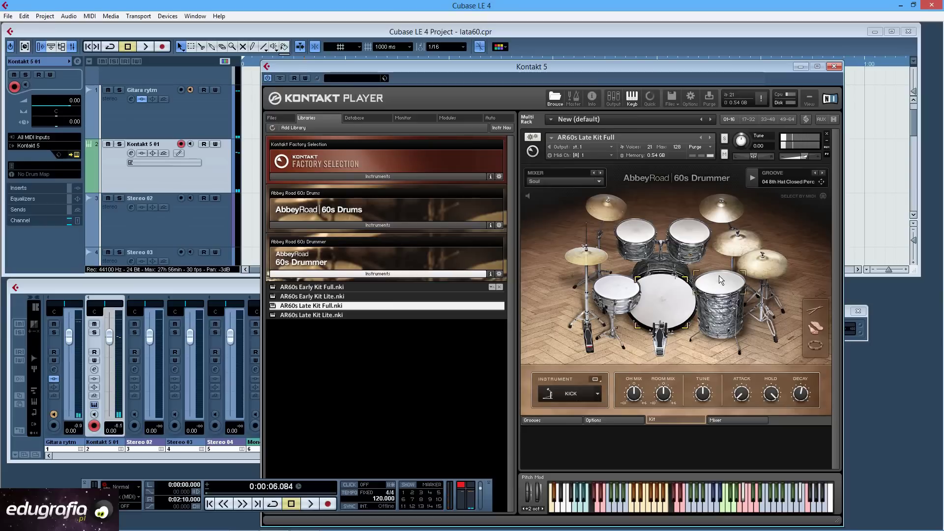
{"action": "left_click", "coordinate": [592, 182]}
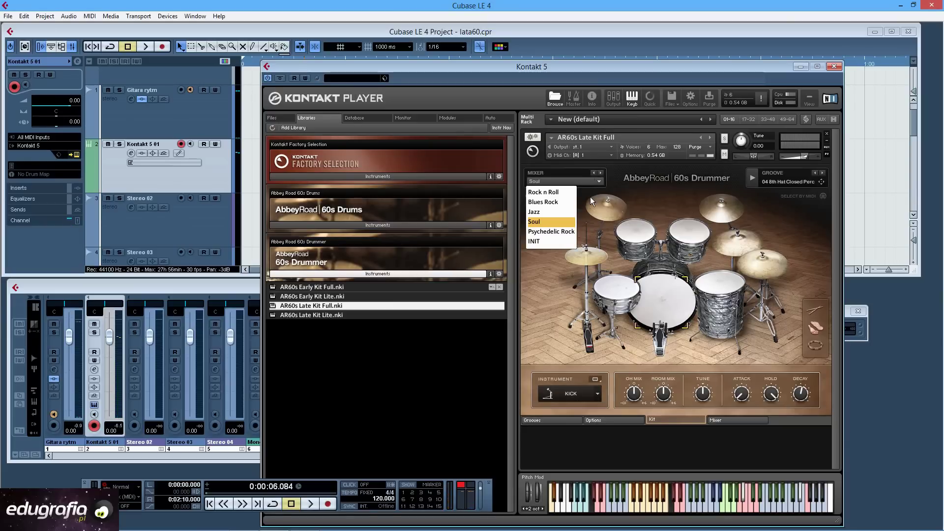
{"action": "left_click", "coordinate": [565, 192]}
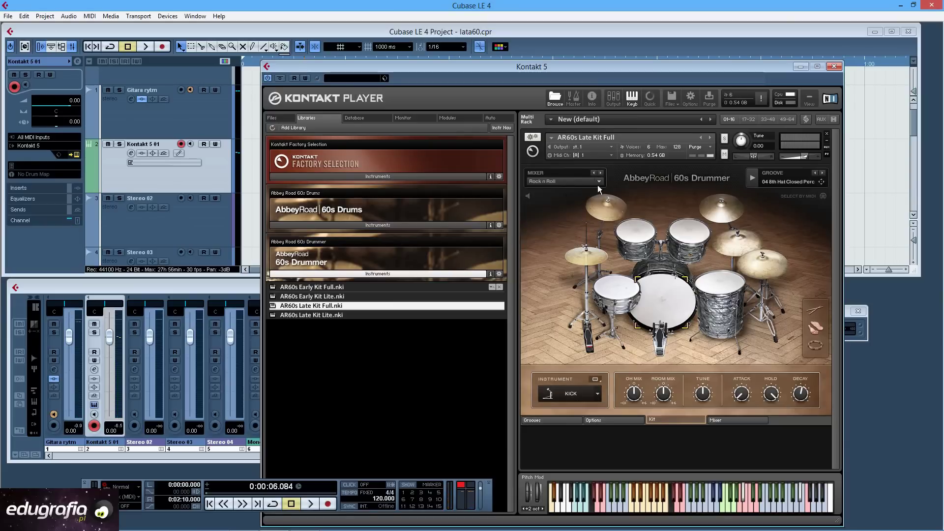
Step: Audition 02 8th Hat Both Perc.mid from the Soul 01 Straight grooves while slightly lowering the kit's volume
{"action": "left_click", "coordinate": [553, 420]}
{"action": "left_click", "coordinate": [671, 219]}
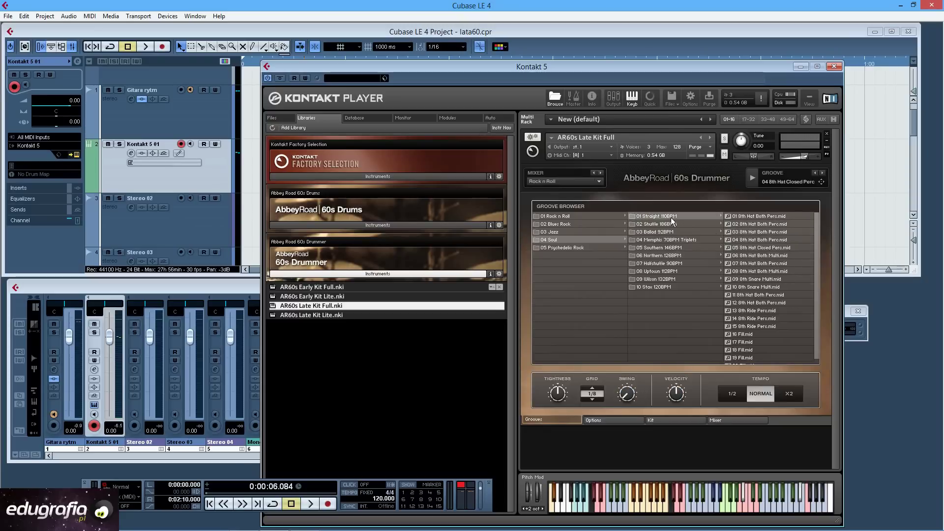
{"action": "left_click", "coordinate": [751, 224]}
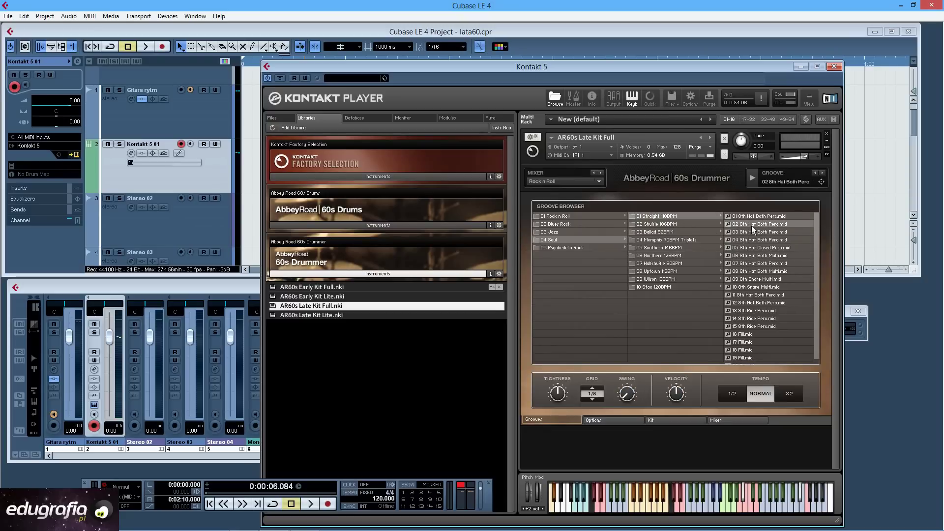
{"action": "left_click", "coordinate": [754, 179]}
{"action": "left_click_drag", "start_coordinate": [803, 155], "coordinate": [801, 156]}
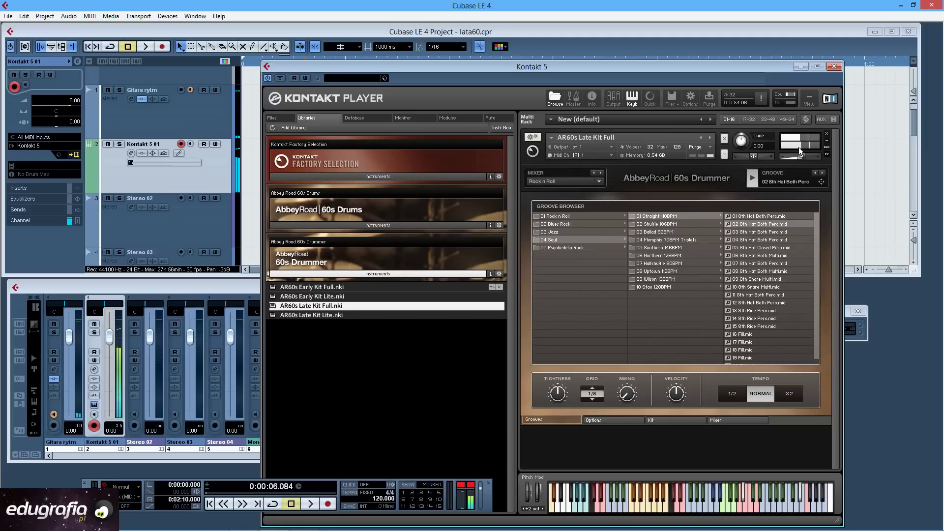
{"action": "left_click", "coordinate": [755, 185]}
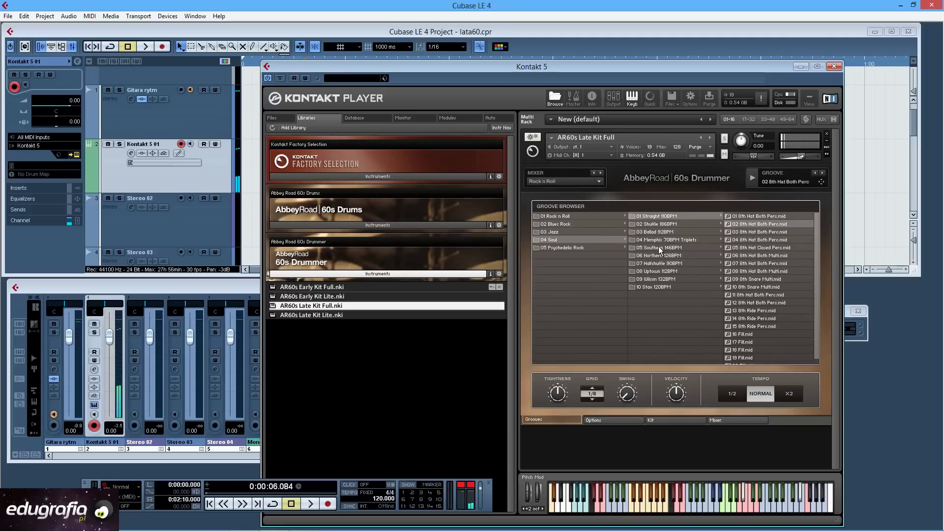
Step: Audition closed-hat grooves in Soul 02 Shuffle, choose 09 4th Ride Perc.mid, and start project playback with it
{"action": "left_click", "coordinate": [666, 226]}
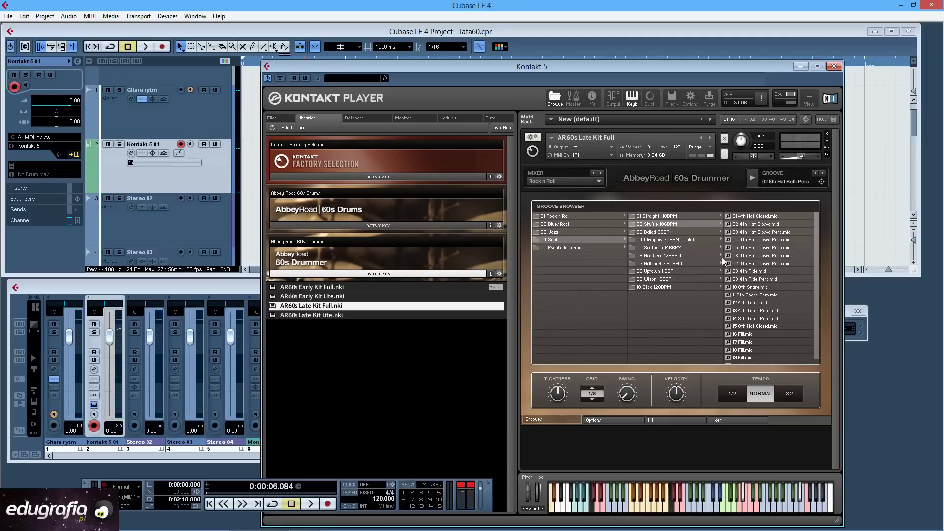
{"action": "left_click", "coordinate": [747, 232]}
{"action": "left_click", "coordinate": [751, 180]}
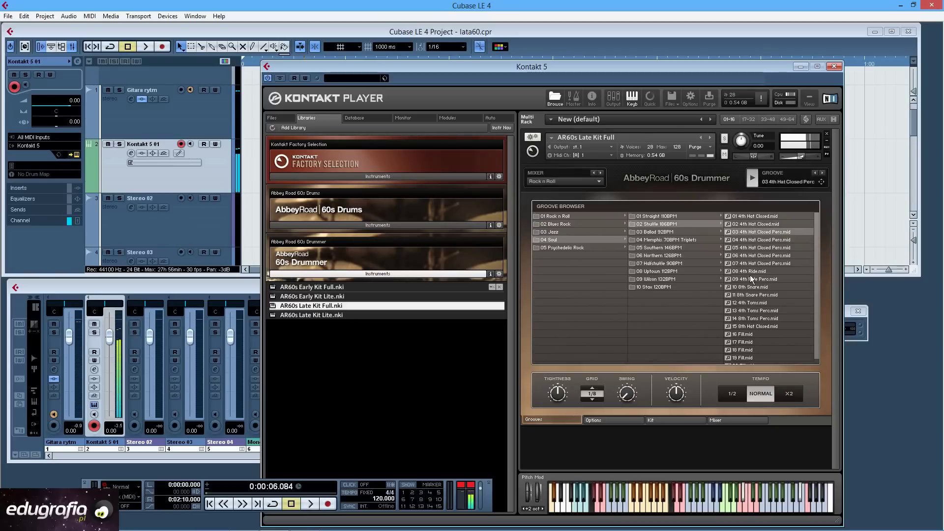
{"action": "left_click", "coordinate": [757, 240]}
{"action": "left_click", "coordinate": [758, 280]}
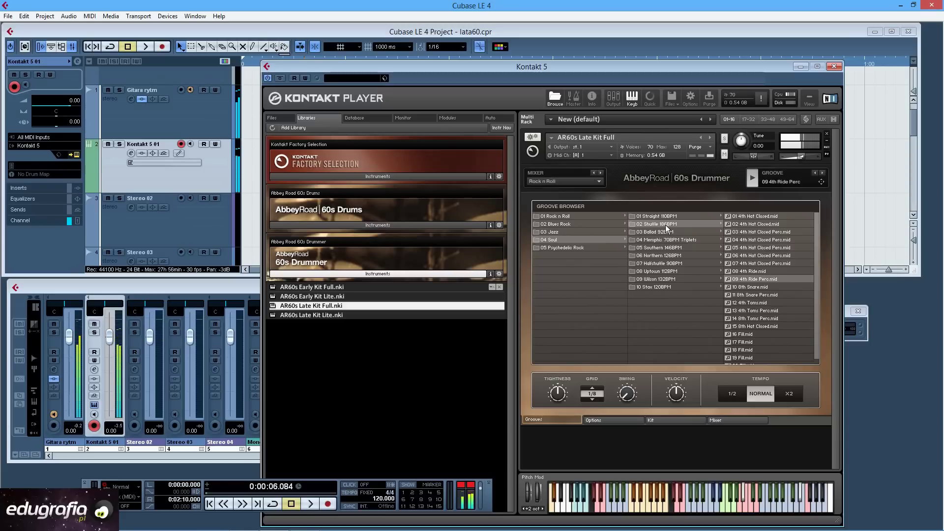
{"action": "key", "text": "space"}
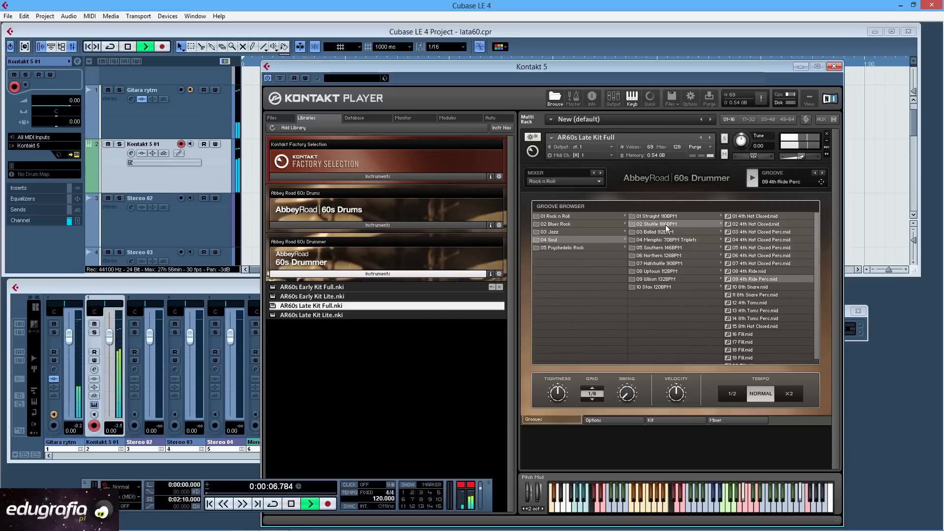
Step: Stop playback and audition 11 16th Toms.mid from the Rock n Roll 02 Straight grooves
{"action": "key", "text": "space"}
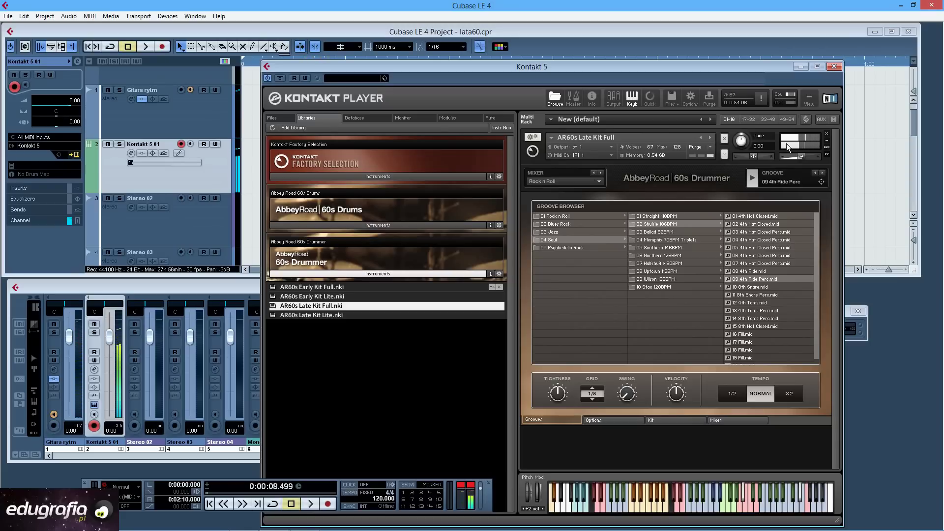
{"action": "left_click", "coordinate": [755, 174]}
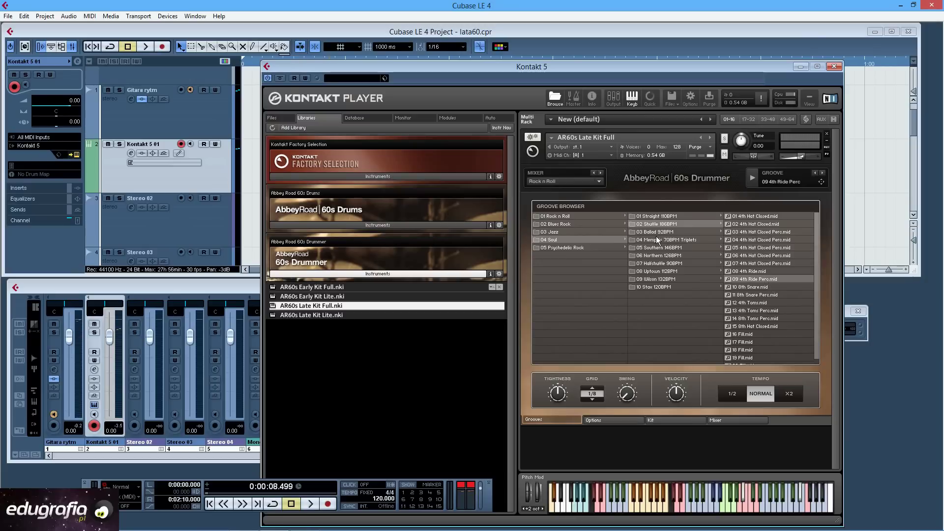
{"action": "left_click", "coordinate": [563, 235]}
{"action": "left_click", "coordinate": [566, 216]}
{"action": "left_click", "coordinate": [668, 225]}
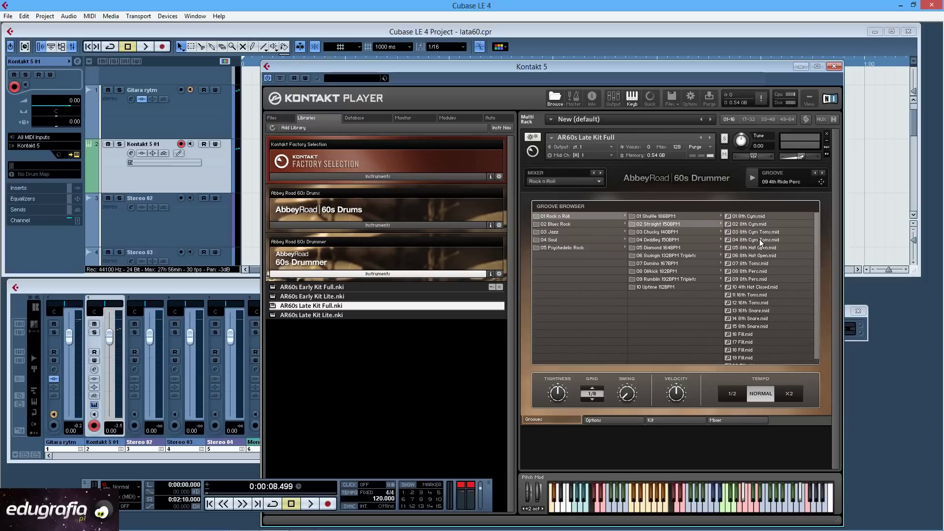
{"action": "left_click", "coordinate": [757, 175]}
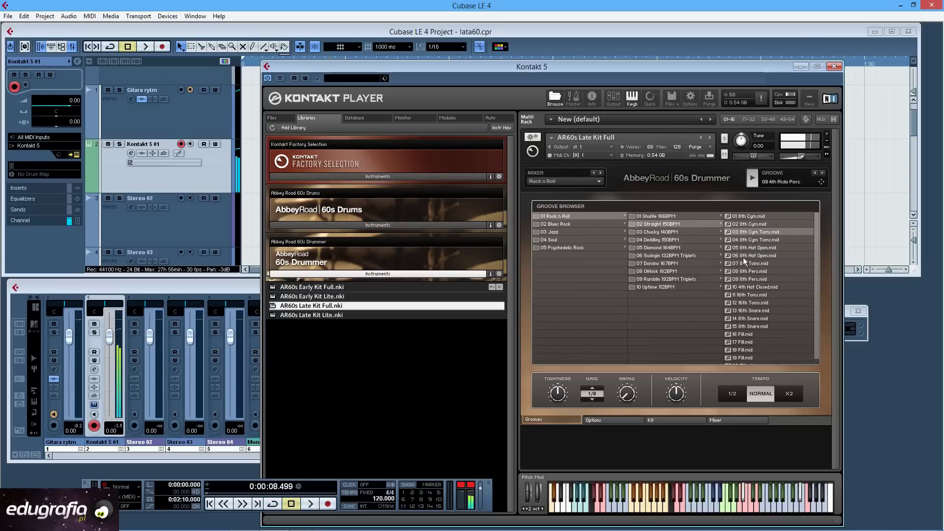
{"action": "left_click", "coordinate": [752, 294]}
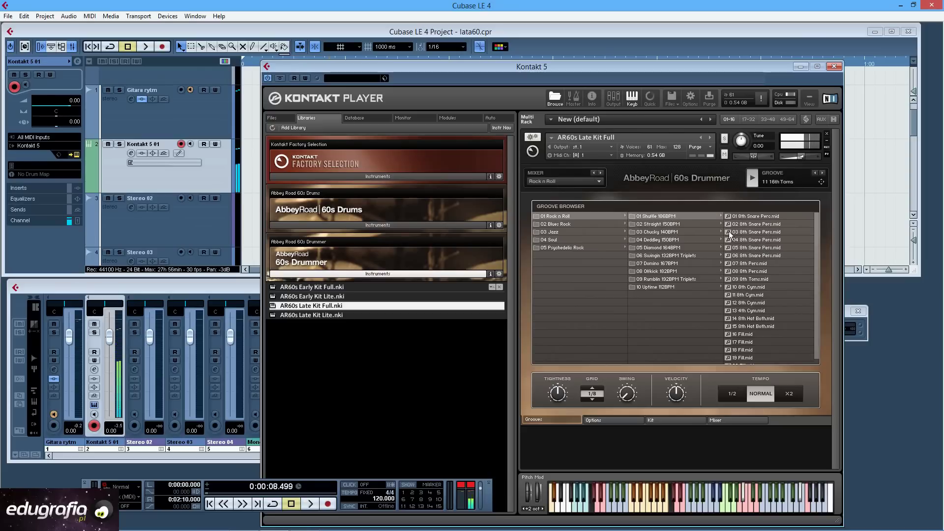
Step: Audition snare and tom grooves in Rock n Roll 01 Shuffle, plus 03 8th Perc.mid and 01 4th Hat Closed.mid in 06 Swingin Triplets
{"action": "left_click", "coordinate": [771, 224]}
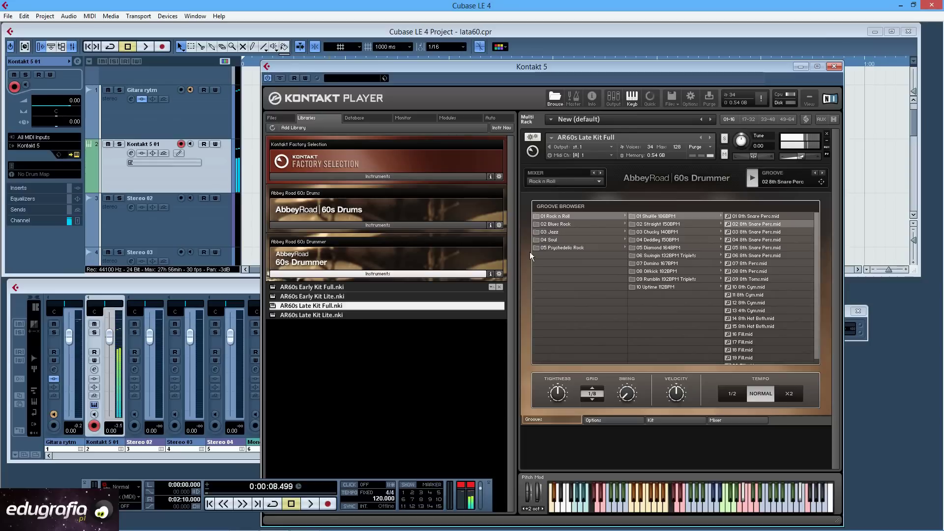
{"action": "left_click", "coordinate": [739, 279]}
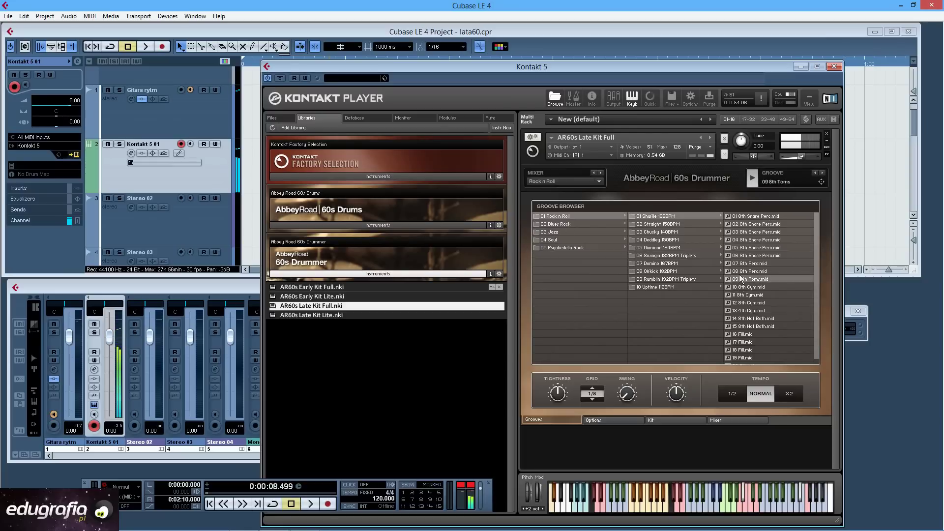
{"action": "left_click", "coordinate": [658, 248]}
{"action": "left_click", "coordinate": [665, 262]}
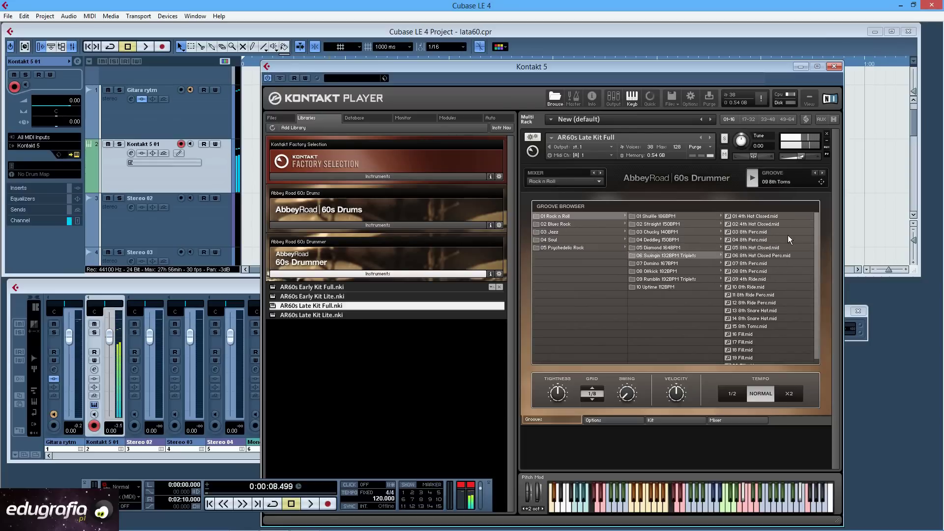
{"action": "left_click", "coordinate": [763, 233]}
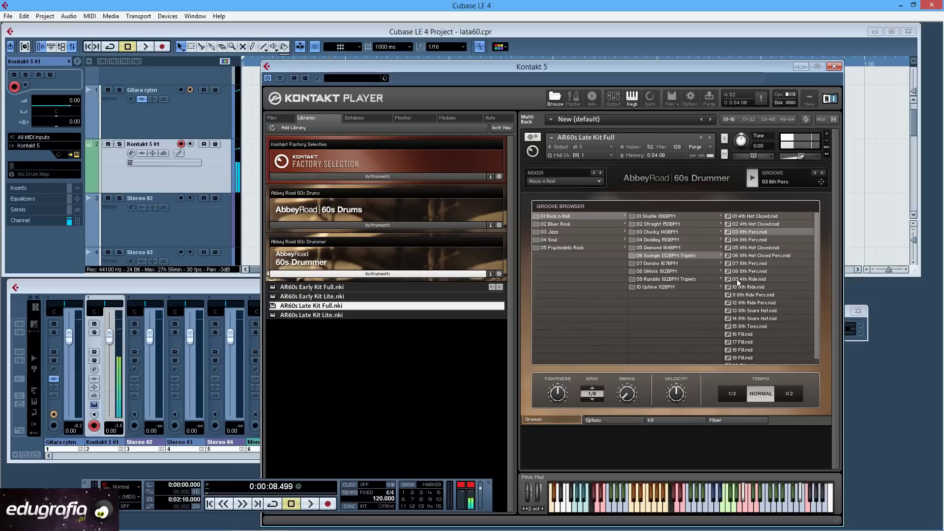
{"action": "left_click", "coordinate": [737, 279]}
{"action": "left_click", "coordinate": [763, 217]}
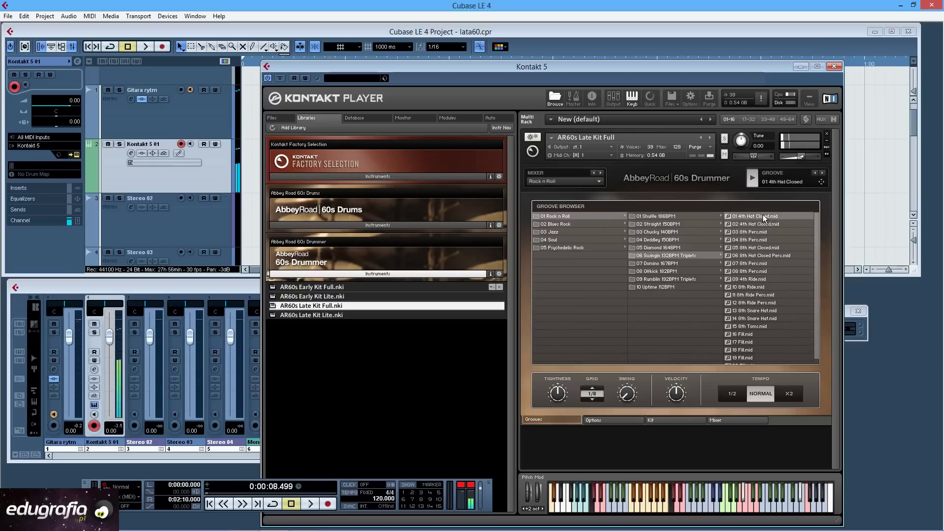
Step: Audition 02 8th Hat Both.mid and 03 8th Hat Closed.mid from the Blues Rock 02 Sixeight grooves, and stop the preview
{"action": "left_click", "coordinate": [560, 232]}
{"action": "left_click", "coordinate": [580, 224]}
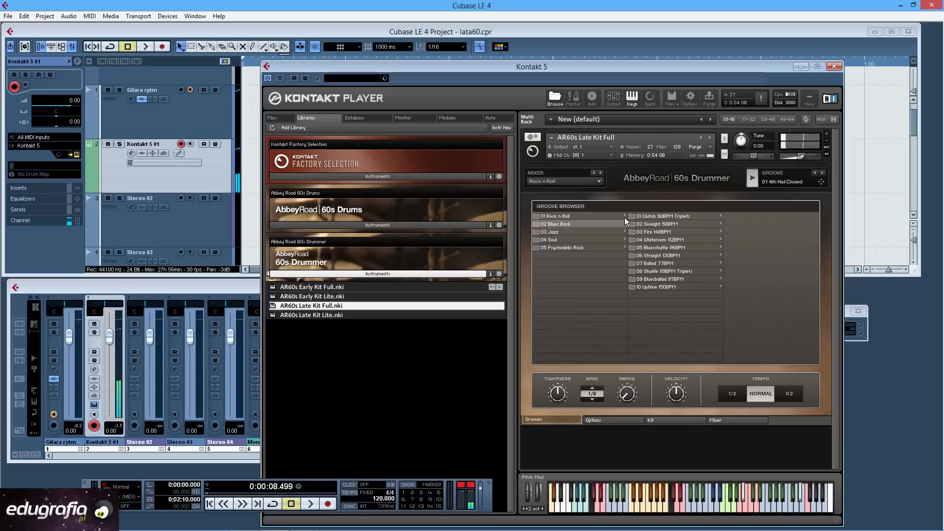
{"action": "left_click", "coordinate": [656, 224]}
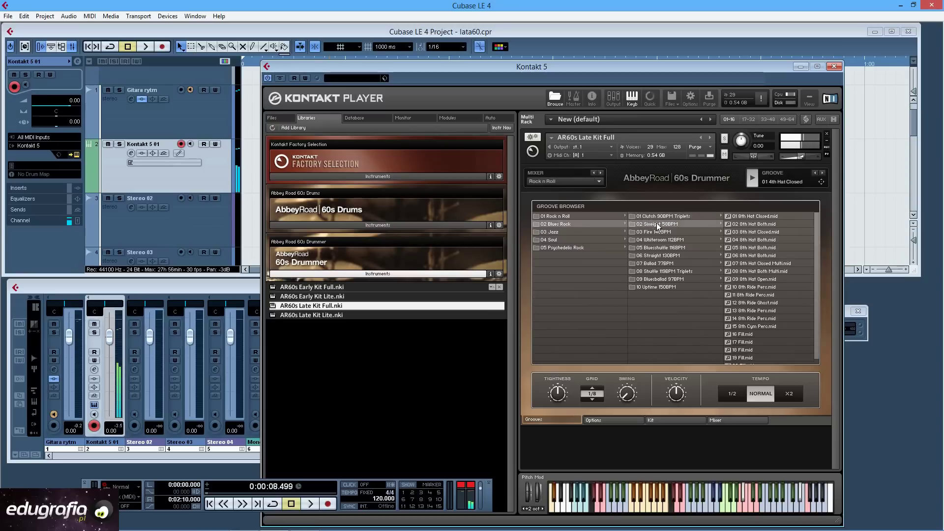
{"action": "left_click", "coordinate": [753, 224]}
{"action": "left_click", "coordinate": [752, 179]}
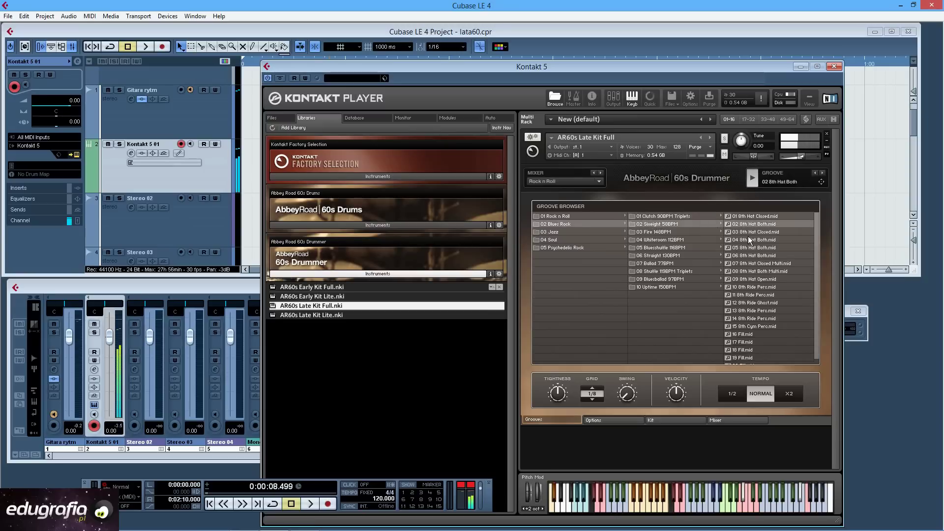
{"action": "left_click", "coordinate": [749, 232]}
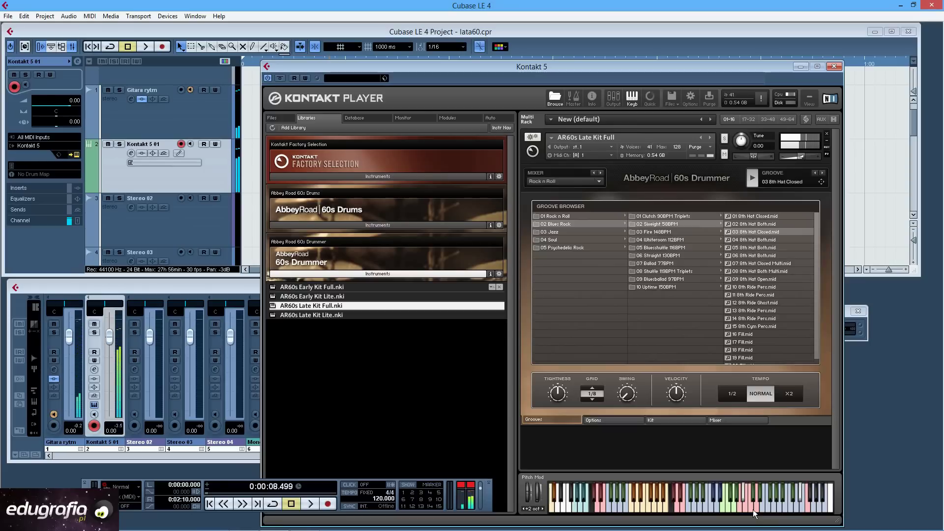
{"action": "left_click", "coordinate": [753, 178]}
Step: Audition 02 4th Snare.mid and 04 4th Hat Closed.mid from the Blues Rock 08 Shuffle Triplets grooves
{"action": "left_click", "coordinate": [672, 271]}
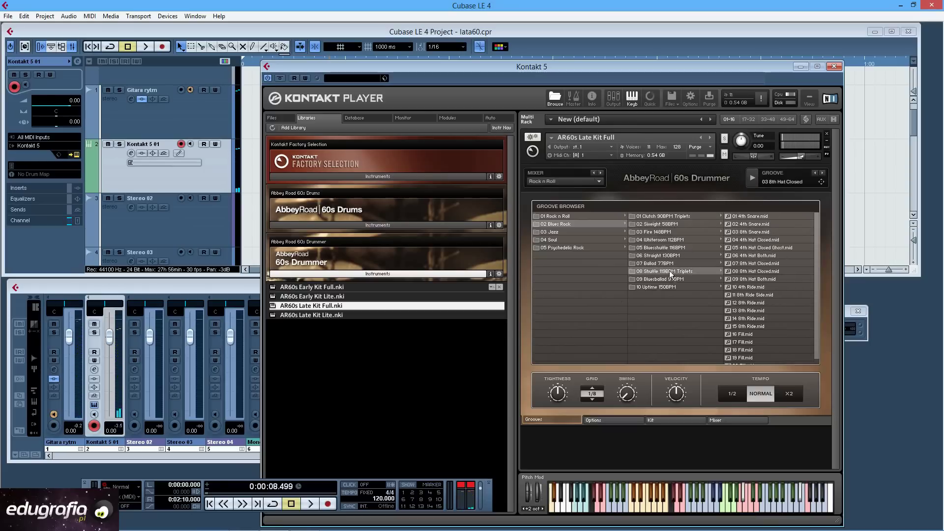
{"action": "left_click", "coordinate": [748, 226]}
{"action": "left_click", "coordinate": [752, 181]}
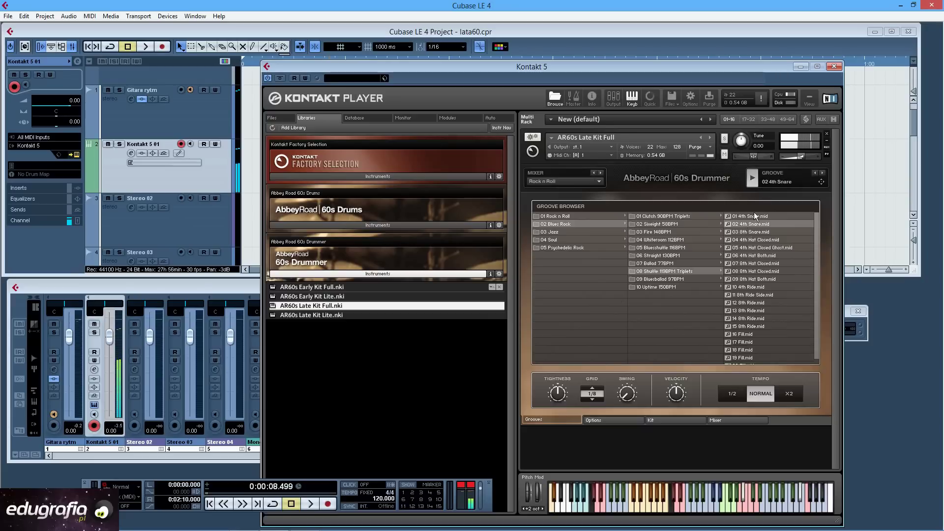
{"action": "left_click", "coordinate": [752, 240]}
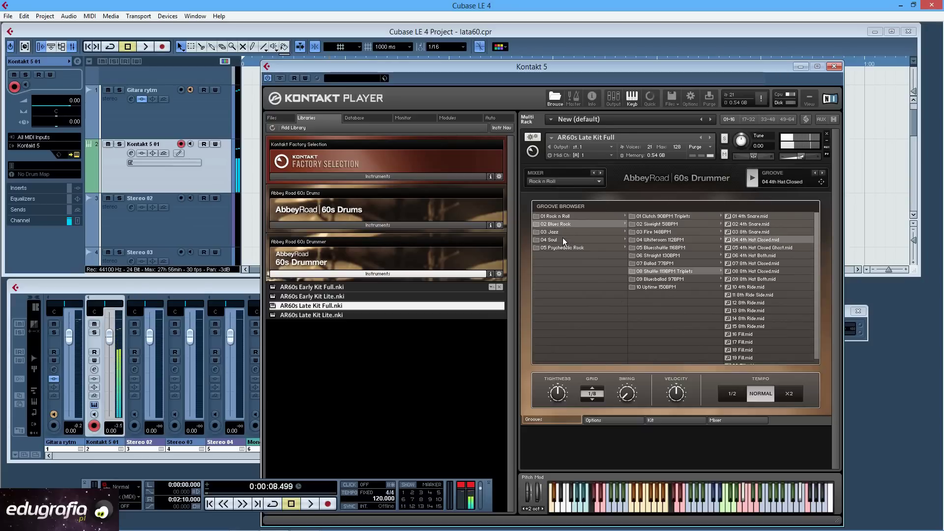
Step: Audition 02 8th Hat Closed Perc.mid from Blues Rock 03 Fire, try it at X2 tempo, and restore the normal tempo
{"action": "left_click", "coordinate": [659, 225]}
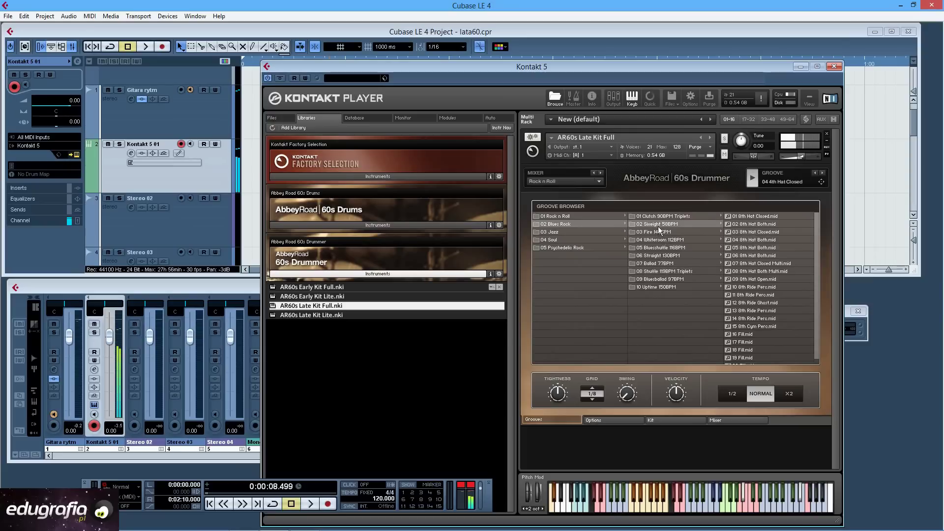
{"action": "left_click", "coordinate": [660, 232]}
{"action": "left_click", "coordinate": [746, 224]}
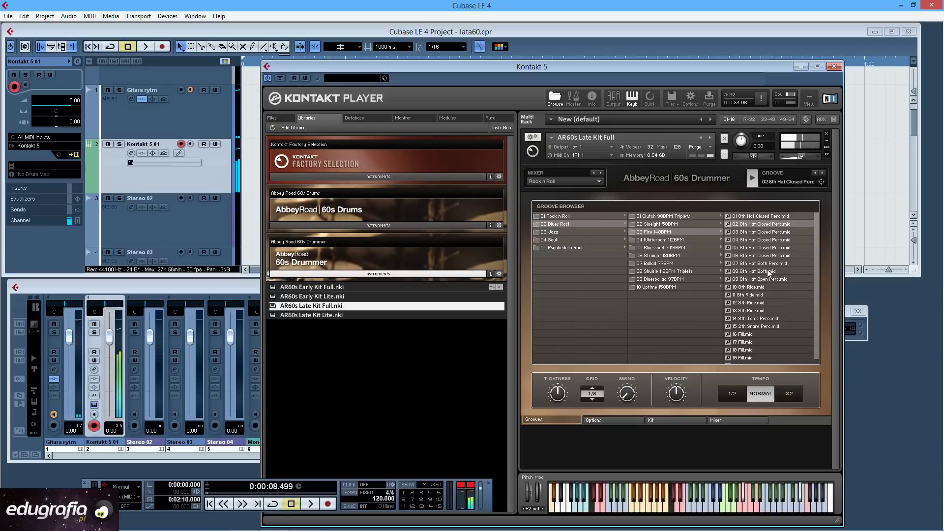
{"action": "left_click", "coordinate": [787, 395]}
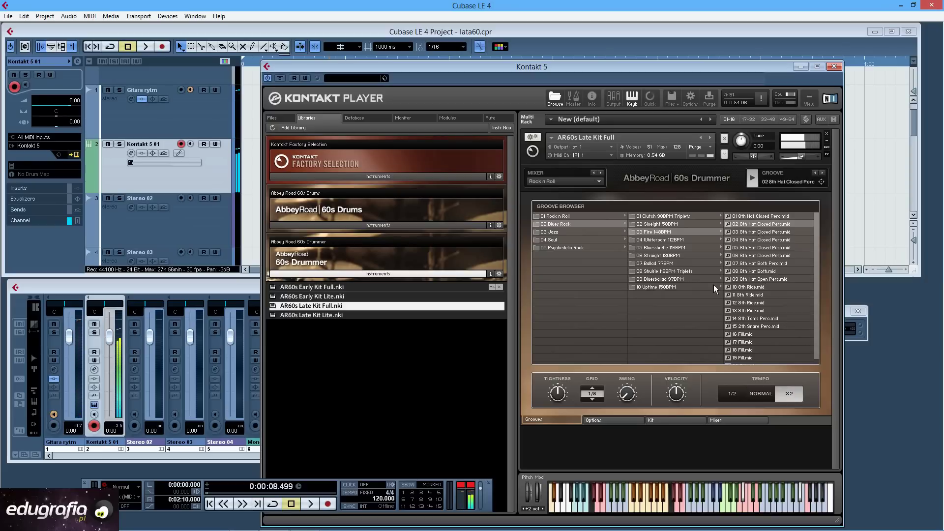
{"action": "left_click", "coordinate": [674, 224]}
{"action": "left_click", "coordinate": [761, 395]}
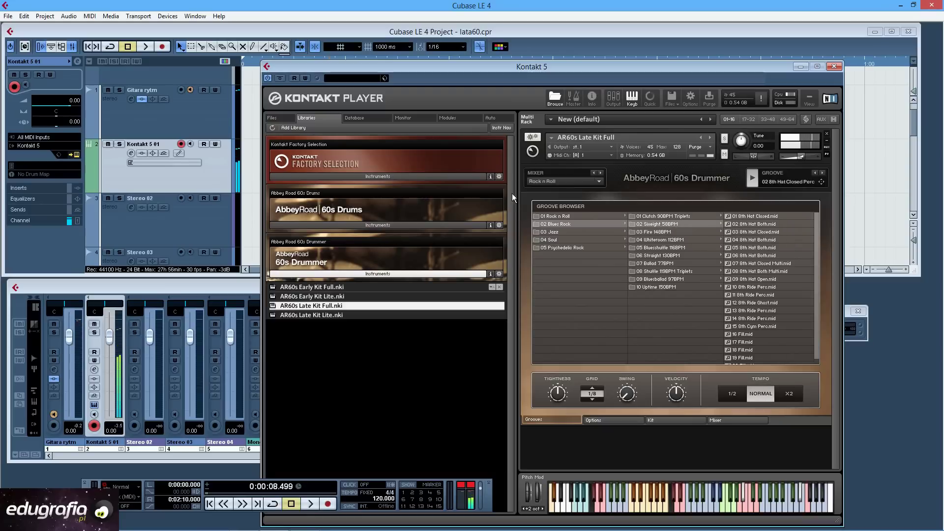
Step: Audition the 01, 04 and 03 8th Snare Perc grooves in Rock n Roll 01 Shuffle, comparing X2 and normal tempo on the last
{"action": "left_click", "coordinate": [568, 216]}
{"action": "left_click", "coordinate": [672, 217]}
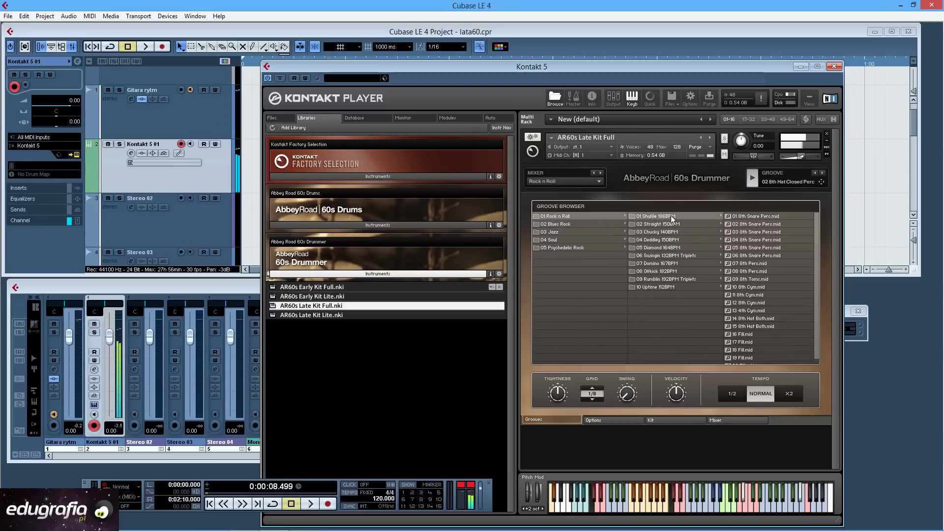
{"action": "left_click", "coordinate": [767, 217]}
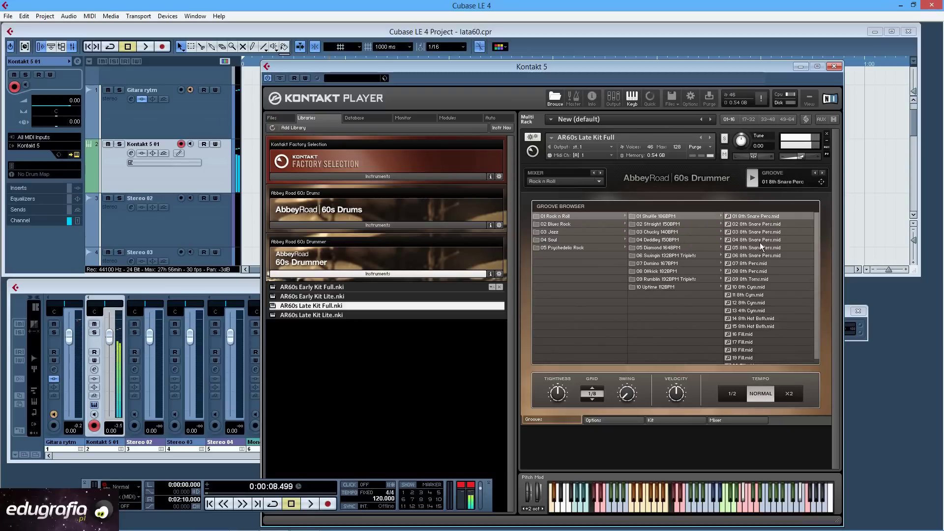
{"action": "left_click", "coordinate": [760, 240]}
{"action": "left_click", "coordinate": [761, 232]}
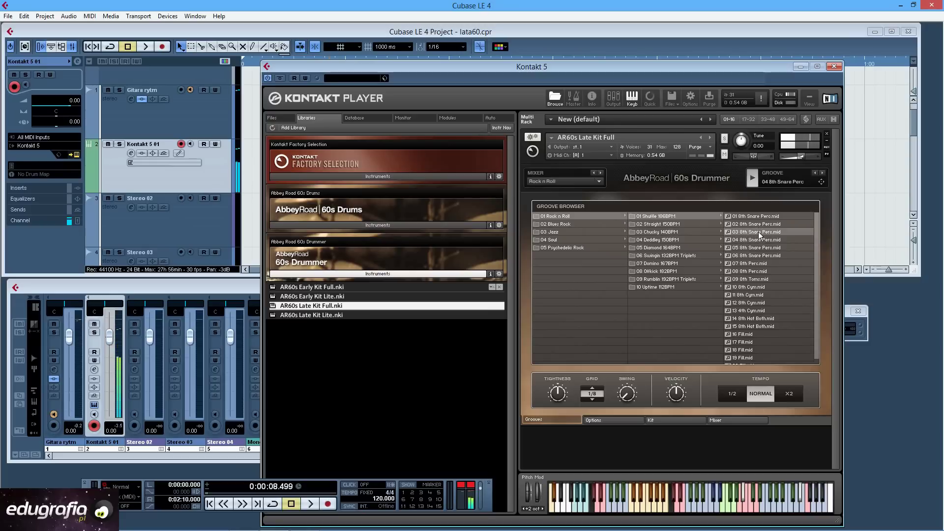
{"action": "left_click", "coordinate": [786, 388]}
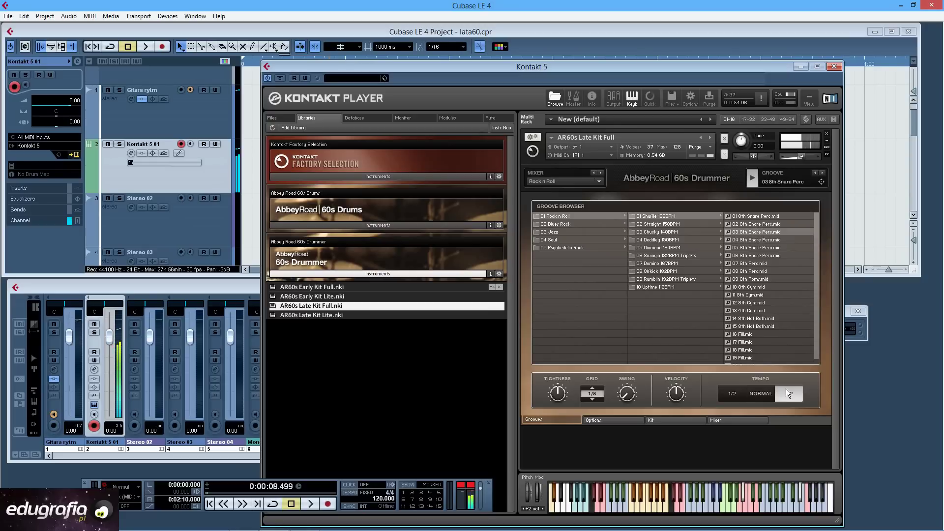
{"action": "left_click", "coordinate": [770, 392]}
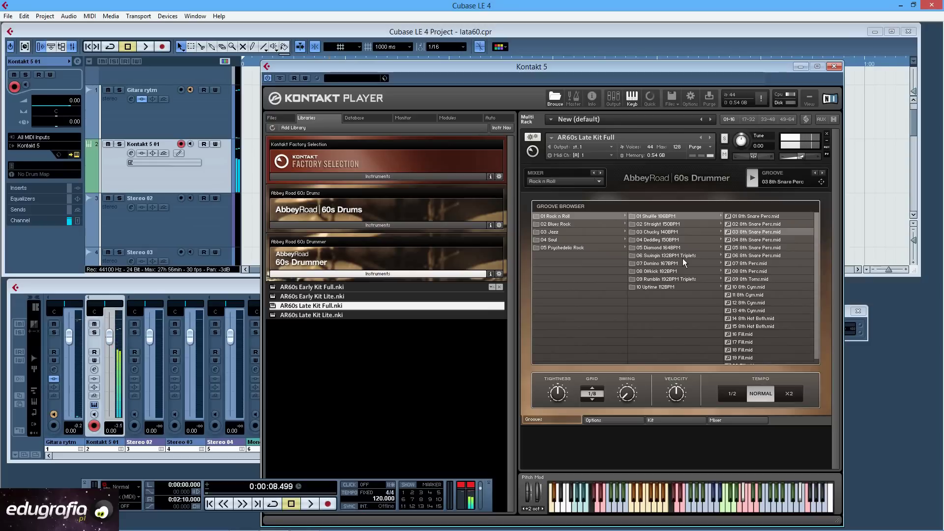
Step: Audition 05 8th Hat Closed.mid and 08 8th Hat Closed.mid from the Rock n Roll 04 Deddley grooves
{"action": "left_click", "coordinate": [657, 240]}
{"action": "left_click", "coordinate": [746, 247]}
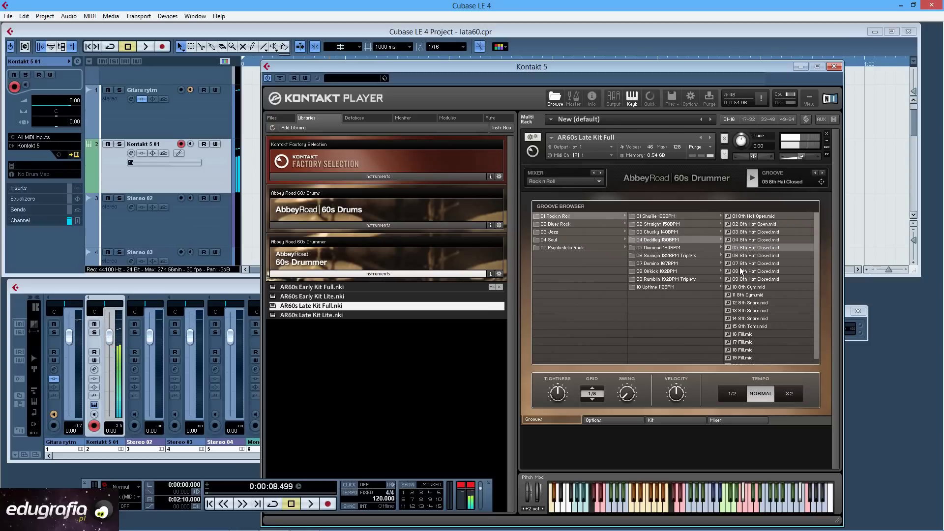
{"action": "left_click", "coordinate": [742, 271]}
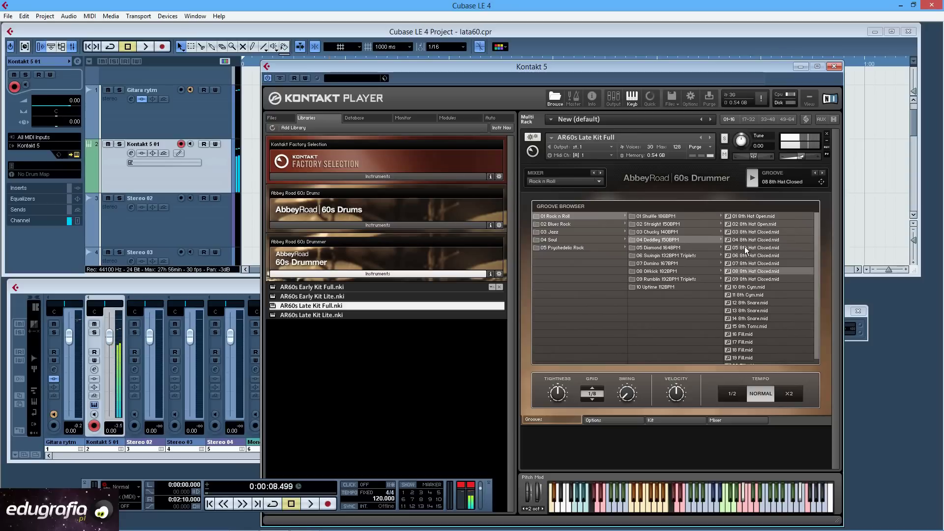
{"action": "left_click", "coordinate": [741, 248]}
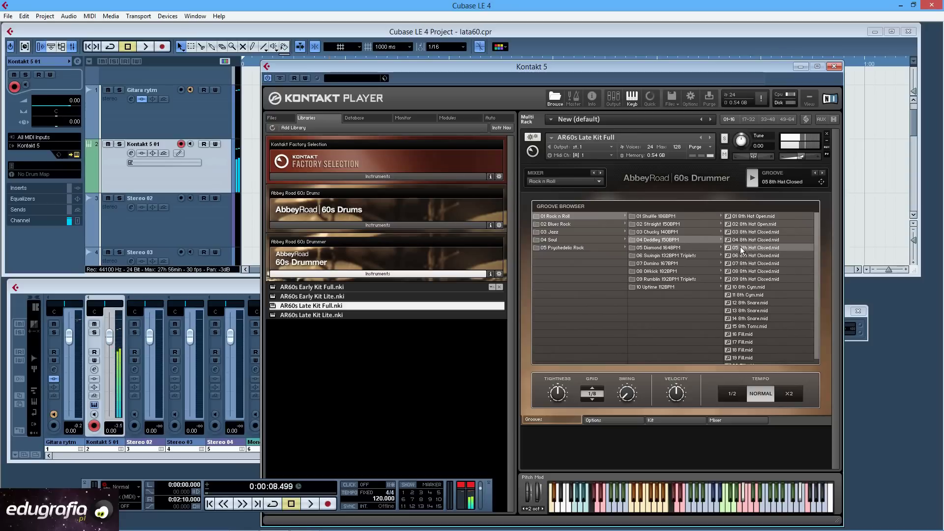
Step: Audition 03 and 01 8th Ride.mid in Psychedelic Rock 01 Purple, and 03 8th Hat Both.mid in 04 Float
{"action": "left_click", "coordinate": [565, 248]}
{"action": "left_click", "coordinate": [668, 219]}
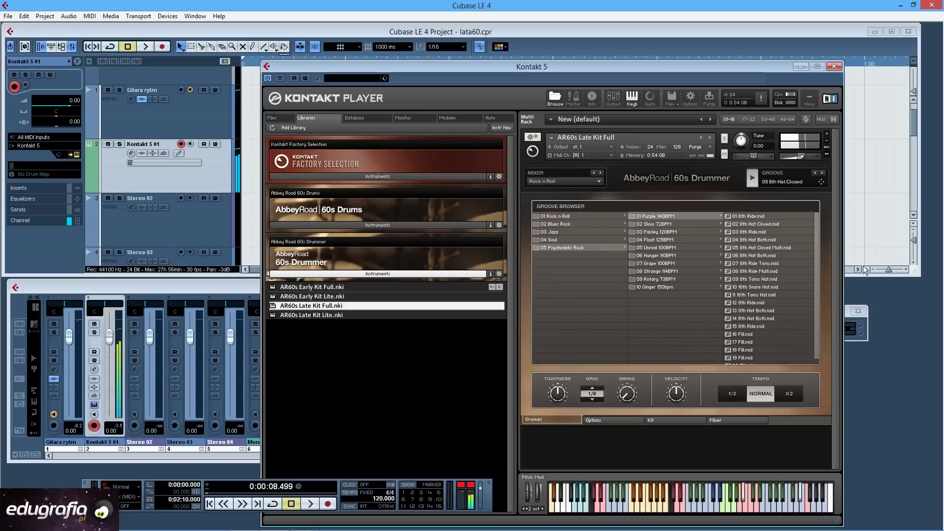
{"action": "left_click", "coordinate": [761, 232]}
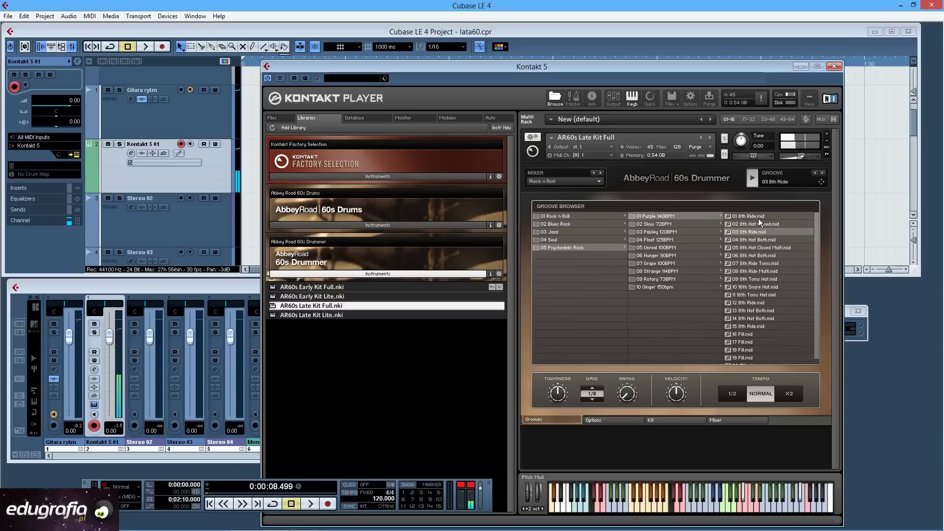
{"action": "left_click", "coordinate": [748, 216]}
{"action": "left_click", "coordinate": [650, 241]}
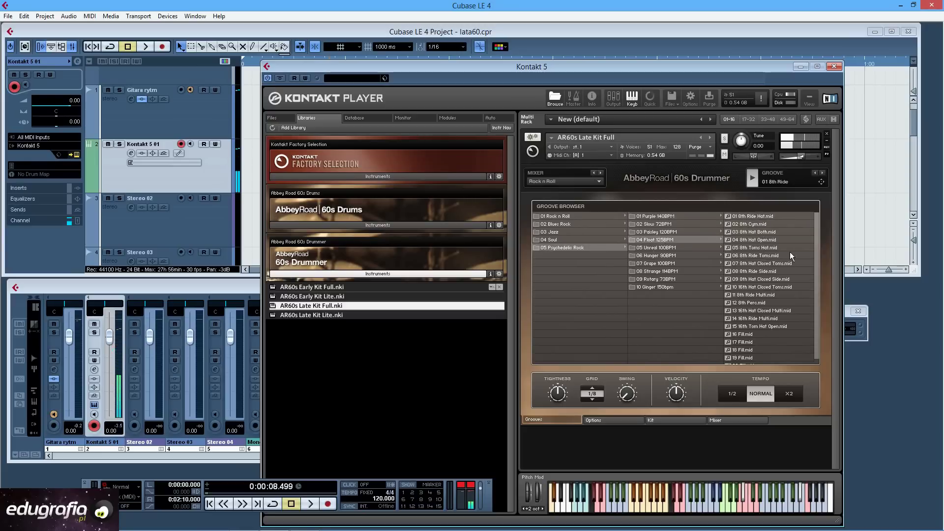
{"action": "left_click", "coordinate": [767, 232]}
Step: Play 04 8th Hat Open Perc.mid from the Rock n Roll 03 Chucky grooves, and select 03 8th Hat Open Perc.mid
{"action": "left_click", "coordinate": [555, 217]}
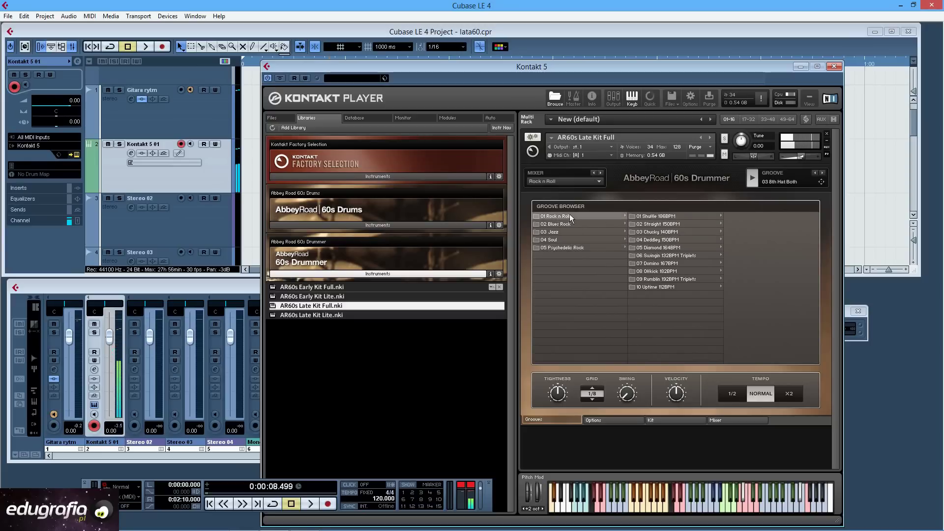
{"action": "left_click", "coordinate": [666, 232]}
{"action": "left_click", "coordinate": [752, 240]}
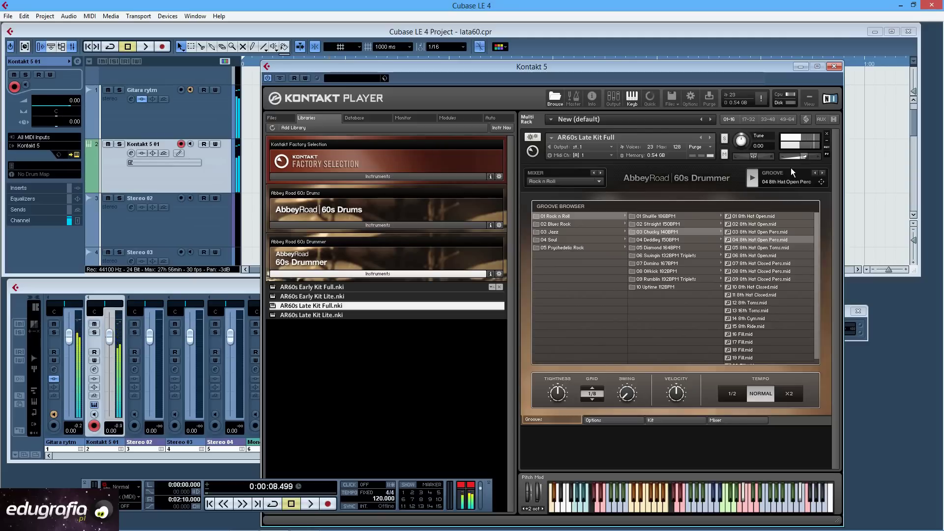
{"action": "left_click", "coordinate": [775, 234]}
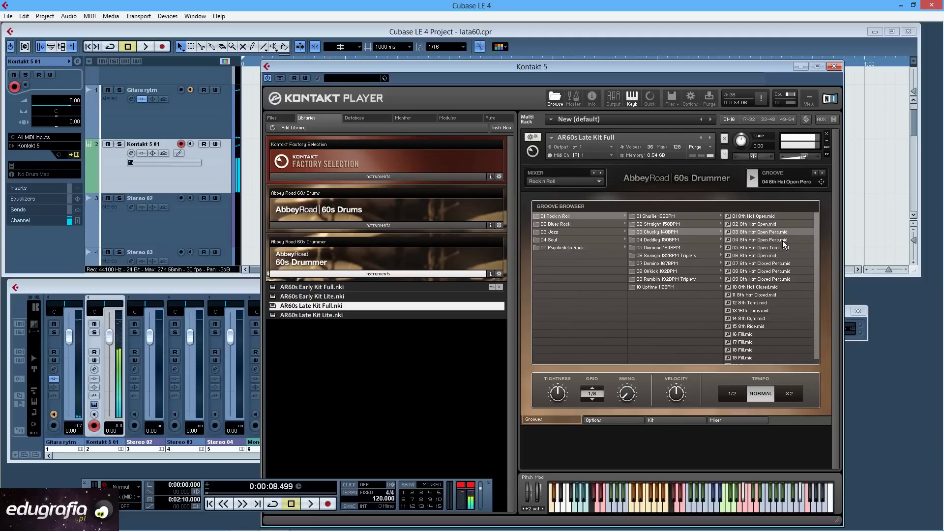
Step: Audition 05 8th Hat Open Toms.mid and 02 8th Hat Open.mid from 03 Chucky, leaving 02 8th Hat Open.mid loaded and playback stopped
{"action": "left_click", "coordinate": [782, 247]}
{"action": "left_click", "coordinate": [777, 224]}
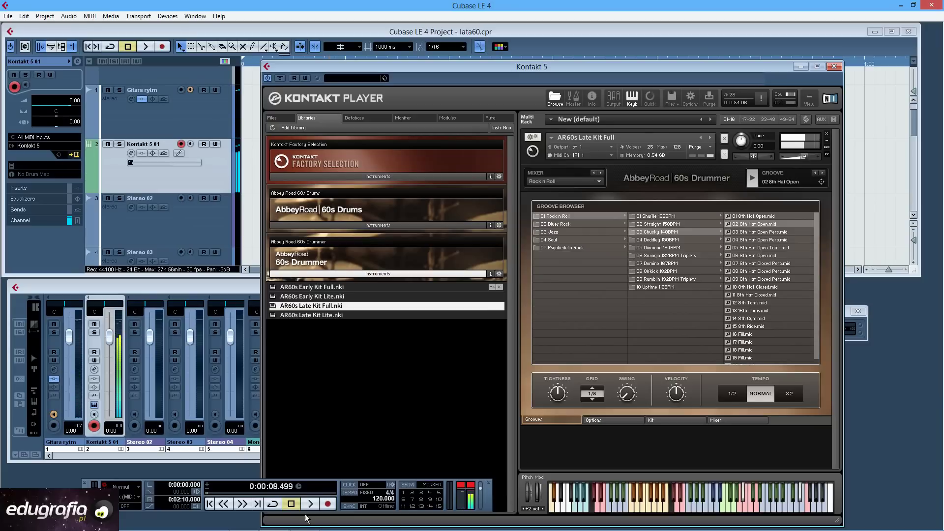
{"action": "left_click", "coordinate": [758, 178]}
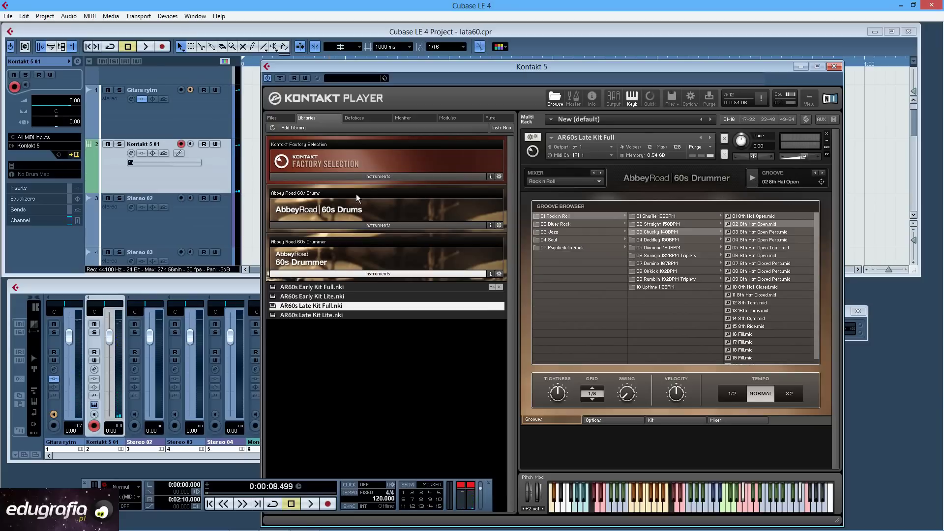
Step: Add one MIDI track below the Kontakt 5 01 track
{"action": "right_click", "coordinate": [222, 166]}
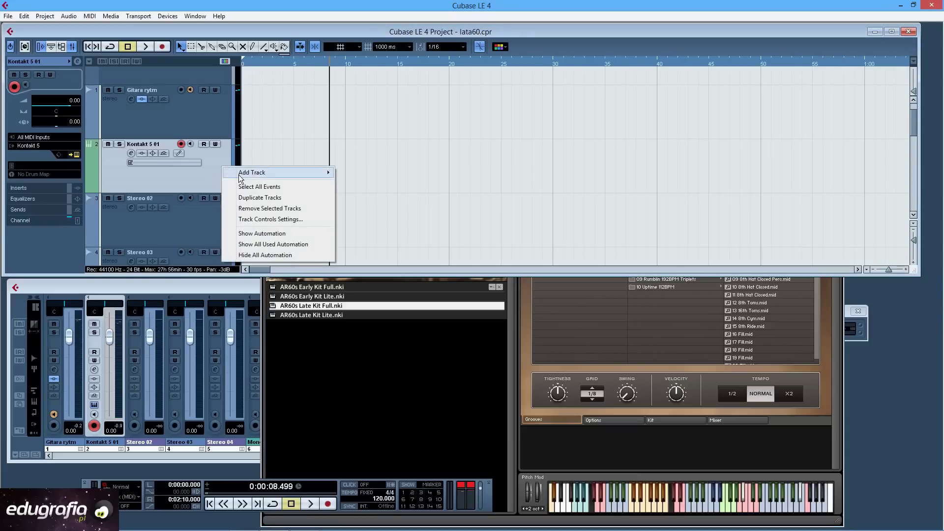
{"action": "mouse_move", "coordinate": [241, 175]}
{"action": "left_click", "coordinate": [161, 193]}
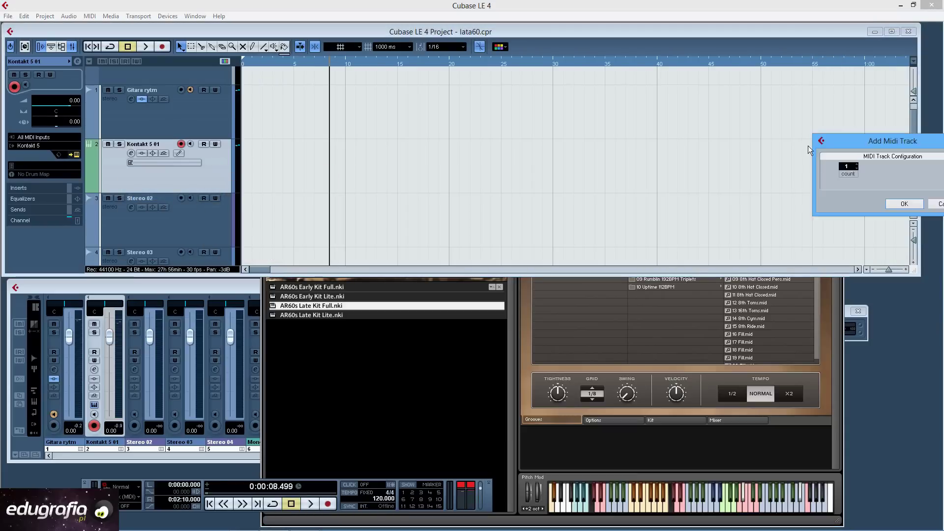
{"action": "left_click", "coordinate": [717, 208]}
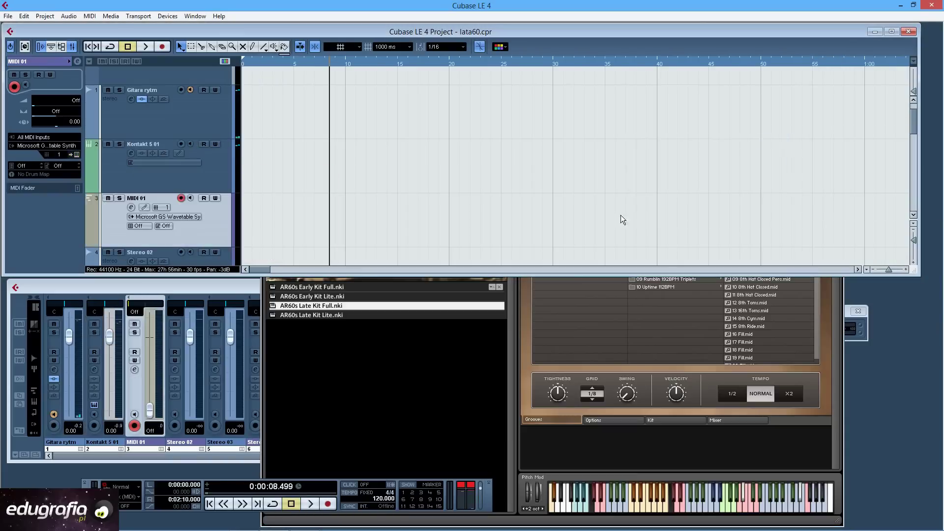
Step: Bring the 02 8th Hat Open groove from Kontakt into the project as a MIDI part and locate its new track
{"action": "left_click", "coordinate": [818, 339]}
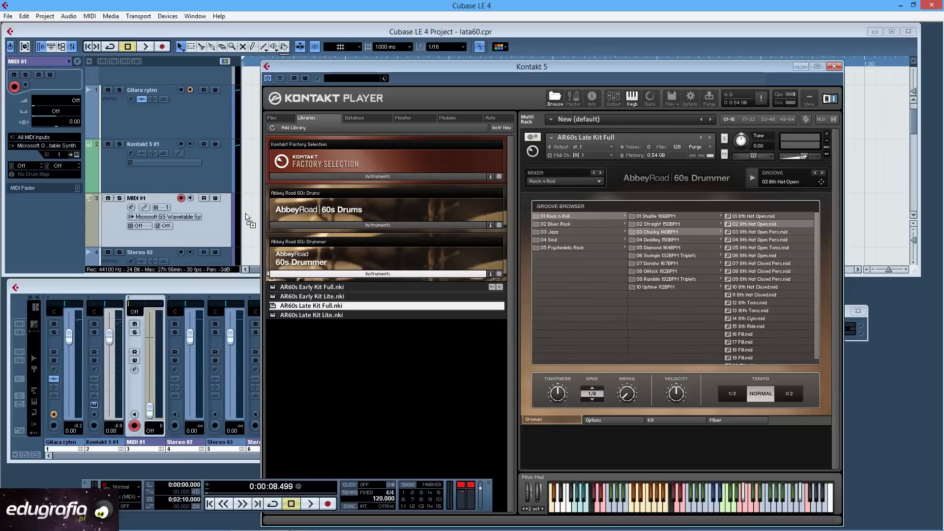
{"action": "left_click_drag", "start_coordinate": [246, 213], "coordinate": [246, 213]}
{"action": "scroll", "coordinate": [195, 231], "scroll_direction": "down", "scroll_amount": 5}
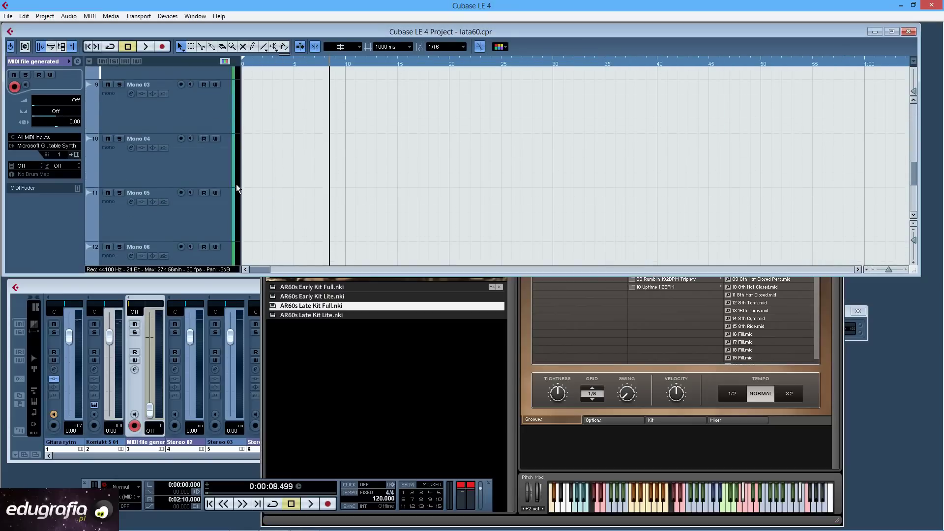
{"action": "scroll", "coordinate": [312, 189], "scroll_direction": "down", "scroll_amount": 4}
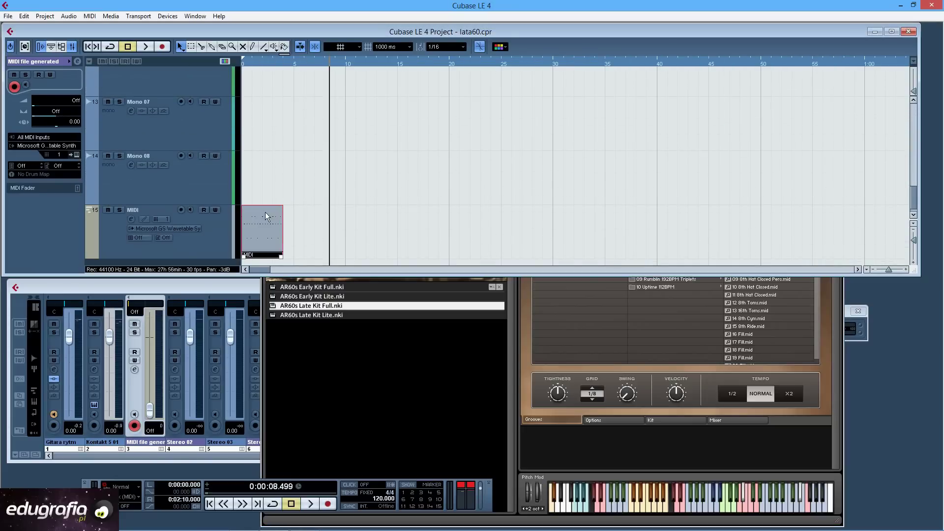
Step: Reorder the new MIDI track to directly below Kontakt 5 01 and move its part to the start of the Kontakt 5 01 track
{"action": "left_click", "coordinate": [218, 216]}
{"action": "scroll", "coordinate": [218, 98], "scroll_direction": "up", "scroll_amount": 7}
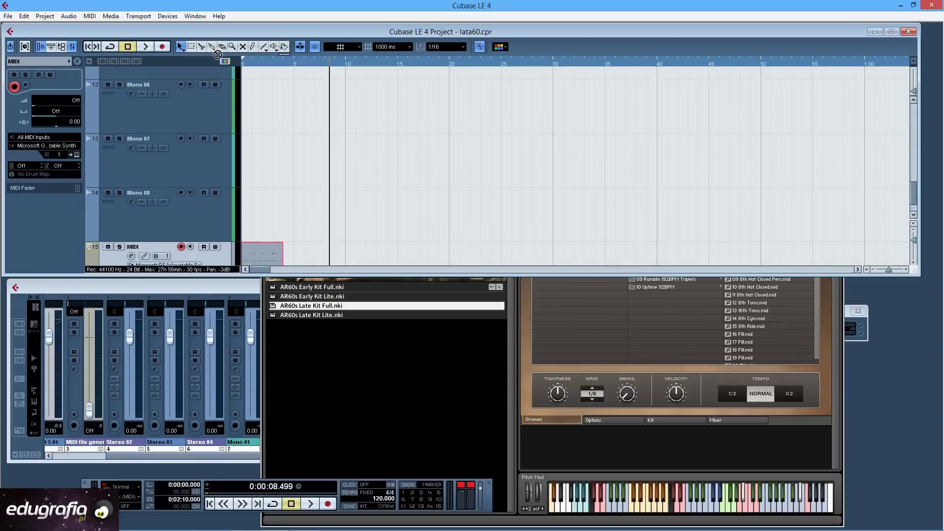
{"action": "scroll", "coordinate": [215, 69], "scroll_direction": "up", "scroll_amount": 5}
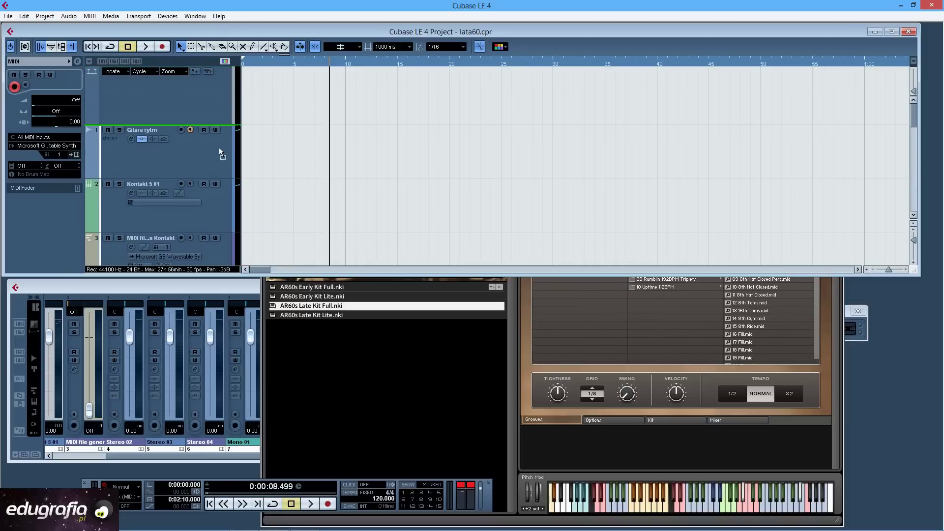
{"action": "left_click_drag", "start_coordinate": [214, 178], "coordinate": [251, 204]}
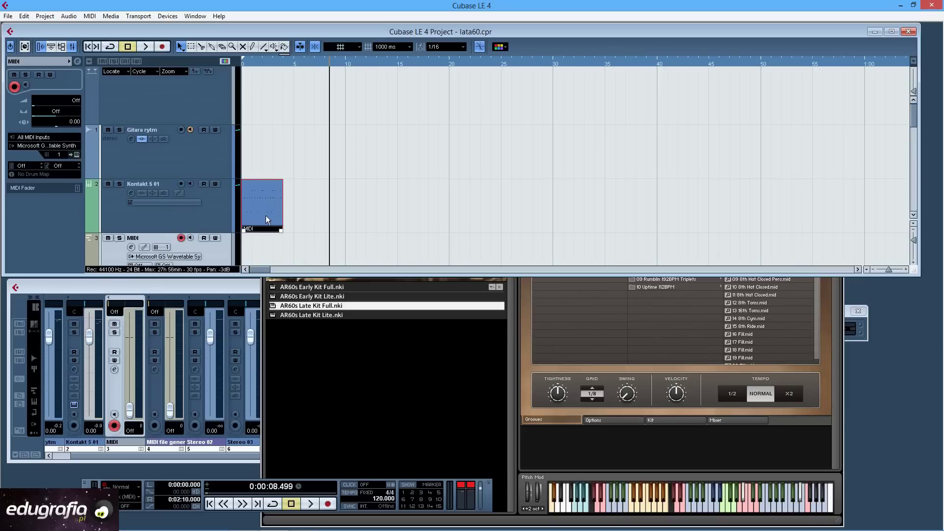
Step: Repeat the drum part along the Kontakt 5 01 track with Fill Loop
{"action": "left_click_drag", "start_coordinate": [267, 268], "coordinate": [247, 281]}
{"action": "right_click", "coordinate": [257, 210]}
{"action": "mouse_move", "coordinate": [319, 338]}
{"action": "left_click", "coordinate": [238, 424]}
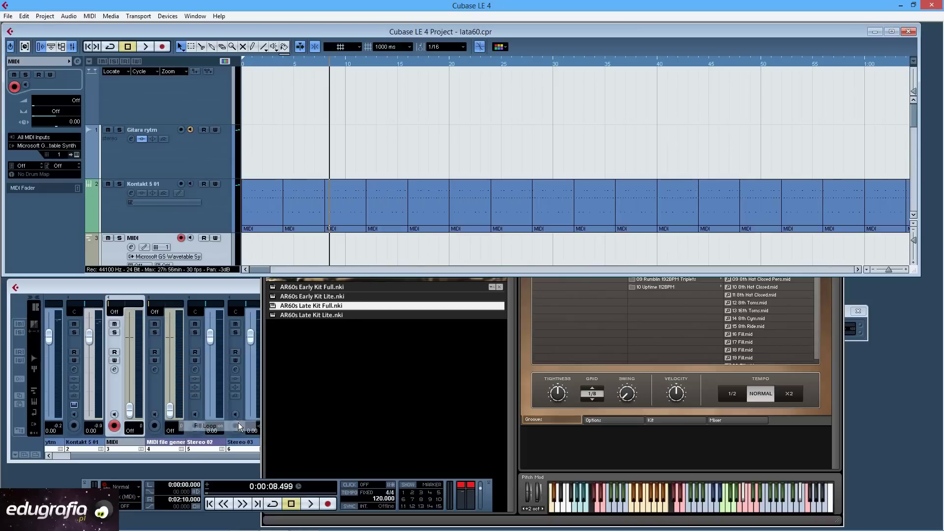
Step: Disarm recording on the MIDI track and play the looped drums from the project start, then stop
{"action": "left_click", "coordinate": [211, 505]}
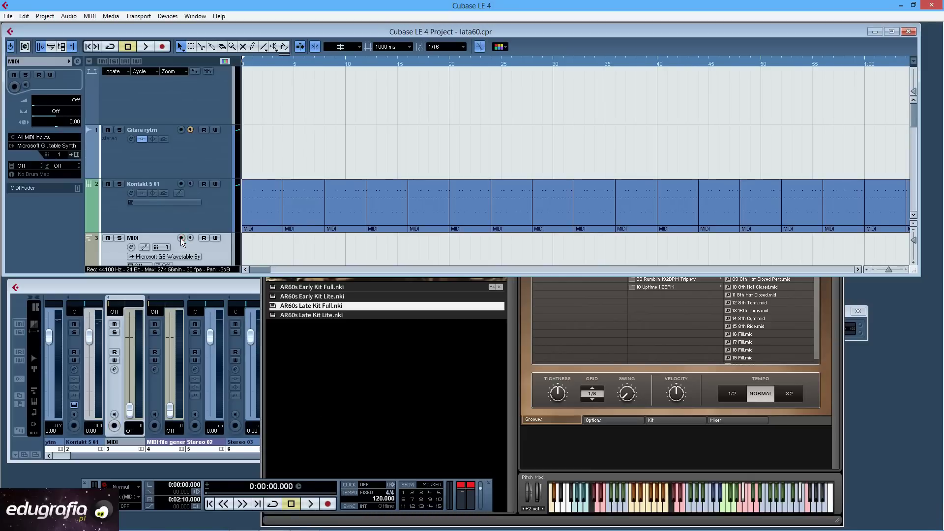
{"action": "left_click", "coordinate": [312, 503]}
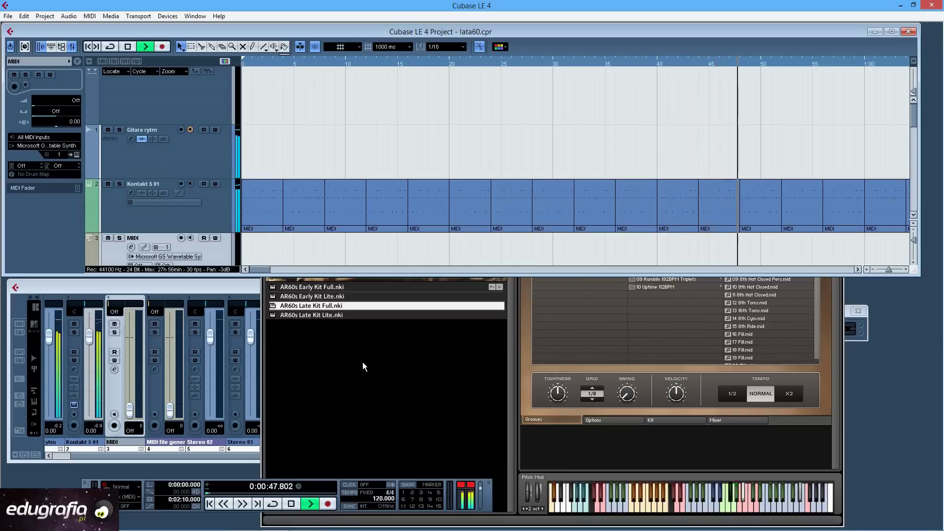
{"action": "key", "text": "space"}
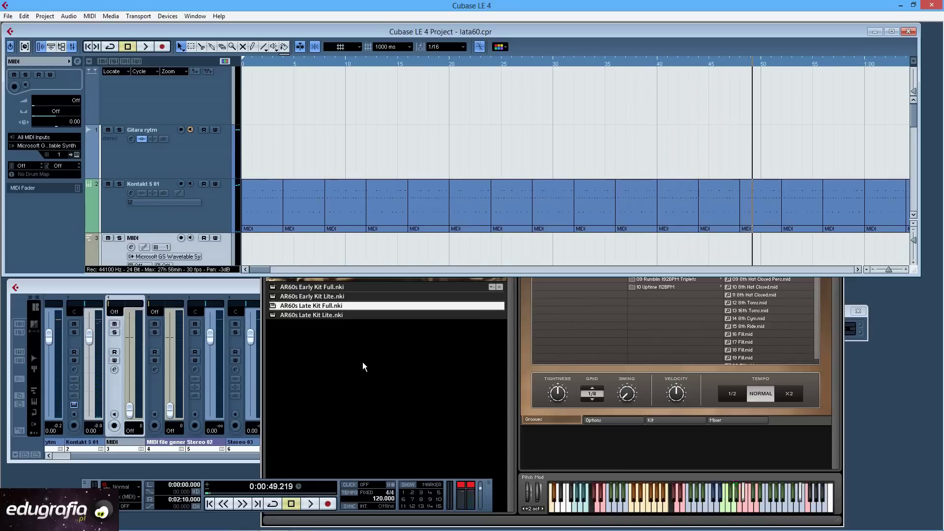
Step: Close the Kontakt window, open the Guitar Rig 4 insert of the Gitara rytm track and adjust the AC Box's Normal volume
{"action": "left_click", "coordinate": [363, 366]}
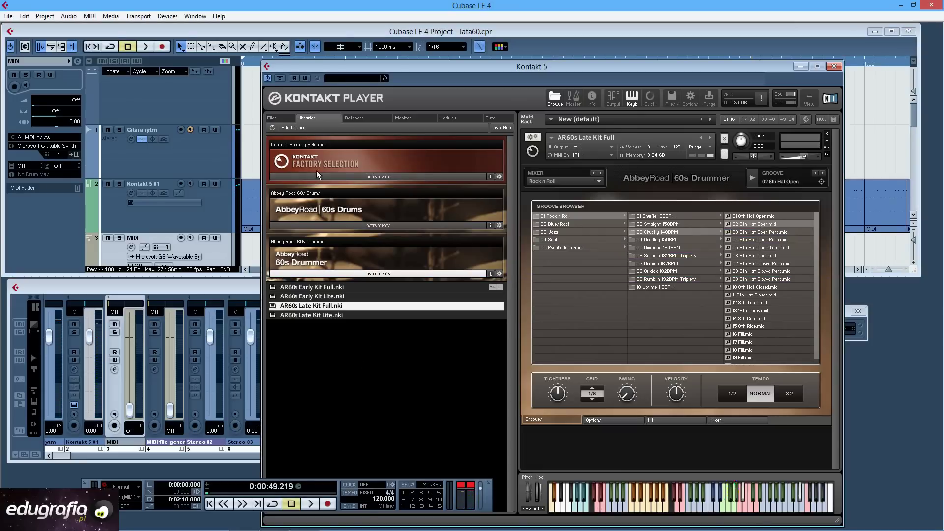
{"action": "left_click", "coordinate": [836, 66]}
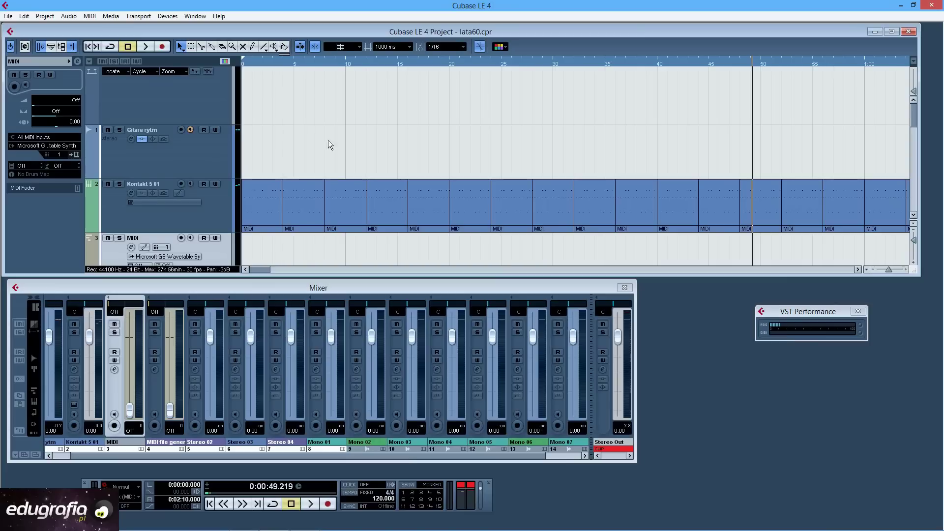
{"action": "left_click", "coordinate": [216, 172]}
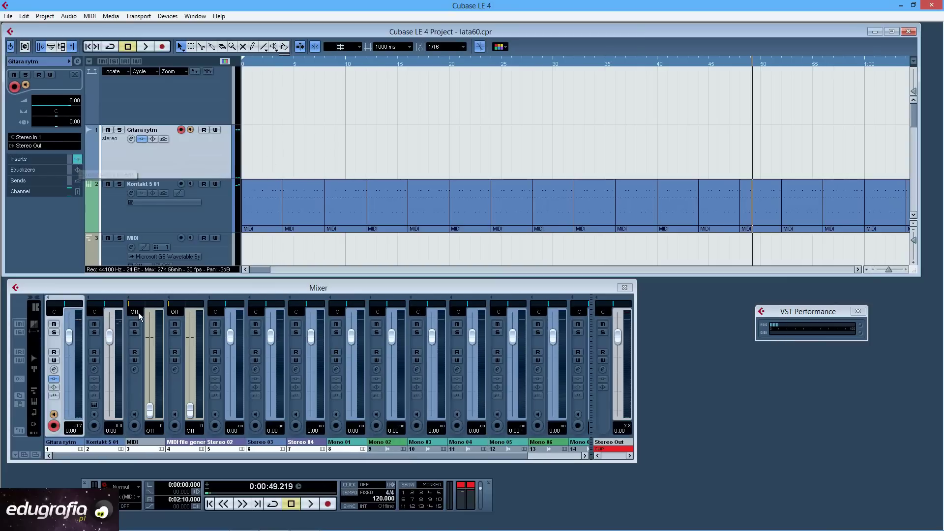
{"action": "left_click", "coordinate": [54, 370]}
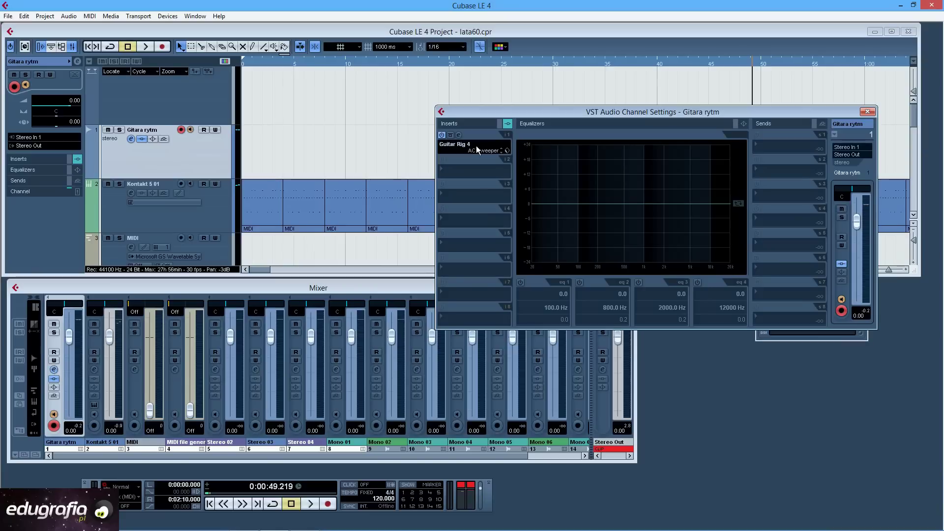
{"action": "left_click", "coordinate": [460, 135]}
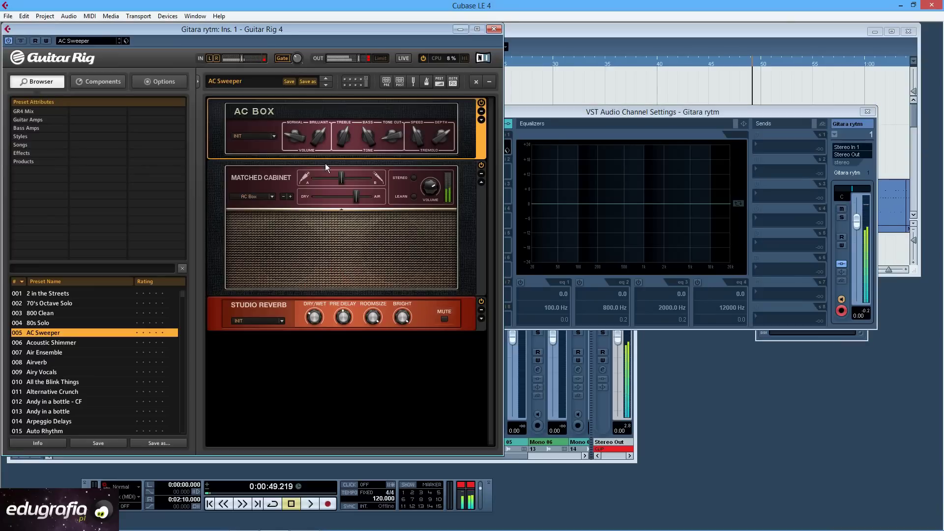
{"action": "left_click_drag", "start_coordinate": [287, 146], "coordinate": [295, 129]}
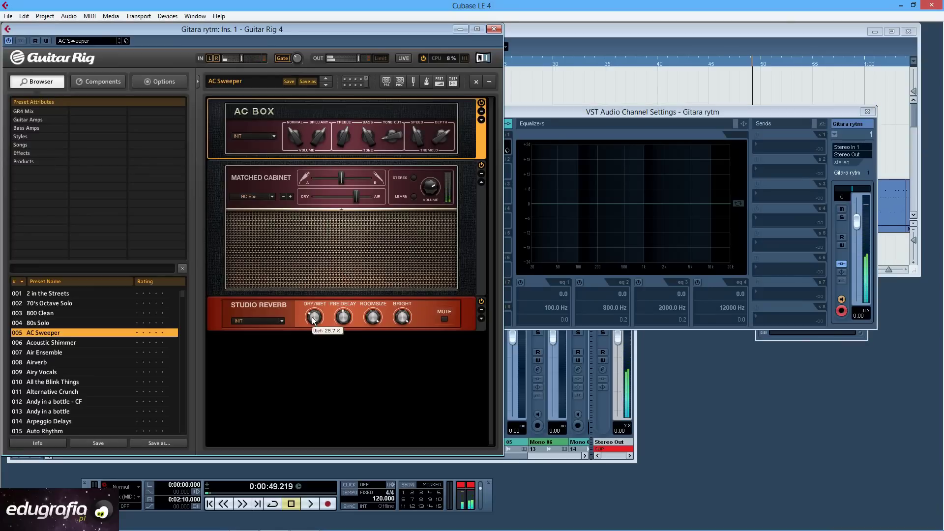
{"action": "scroll", "coordinate": [51, 374], "scroll_direction": "down", "scroll_amount": 2}
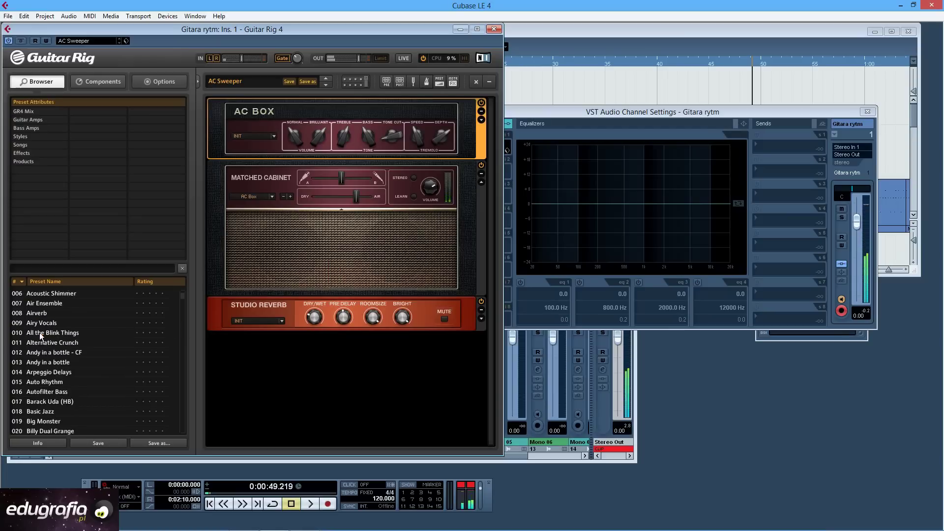
Step: Add the Cat distortion ahead of the AC Box, lower its distortion, set its filter to about 5.58 and hide Guitar Rig
{"action": "left_click", "coordinate": [85, 86]}
{"action": "scroll", "coordinate": [82, 231], "scroll_direction": "down", "scroll_amount": 5}
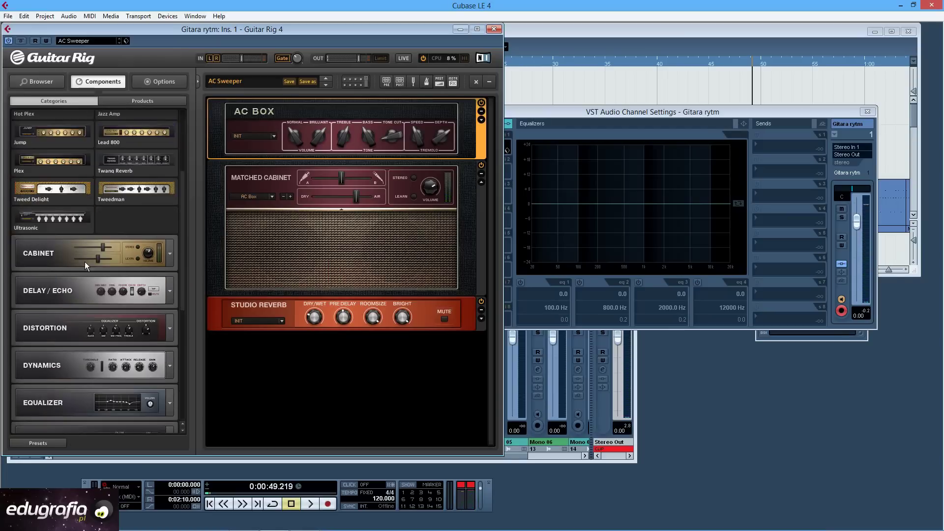
{"action": "scroll", "coordinate": [153, 261], "scroll_direction": "down", "scroll_amount": 1}
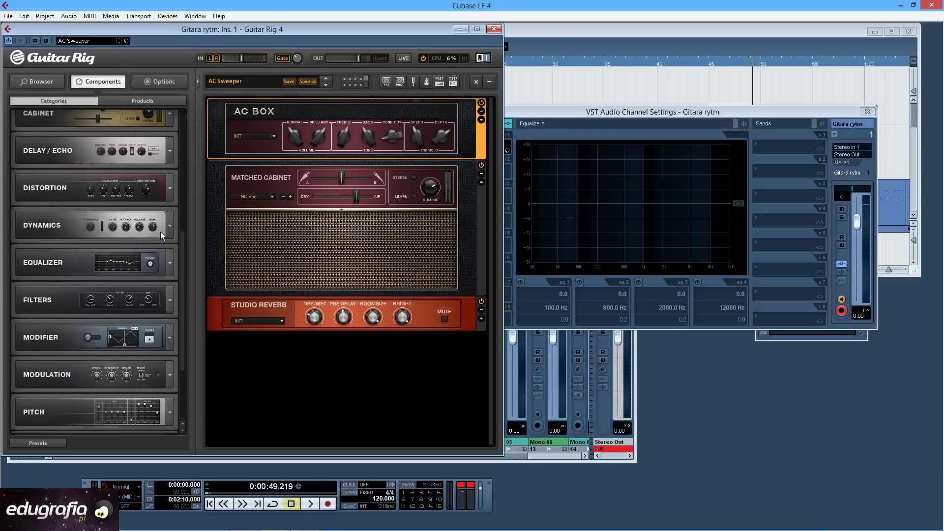
{"action": "left_click", "coordinate": [170, 189]}
{"action": "left_click_drag", "start_coordinate": [157, 225], "coordinate": [376, 102]}
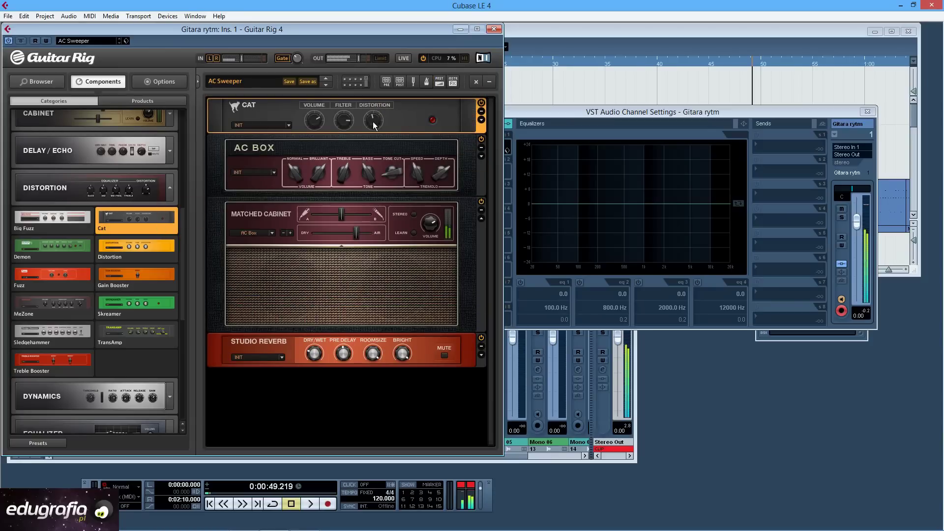
{"action": "mouse_move", "coordinate": [350, 132]}
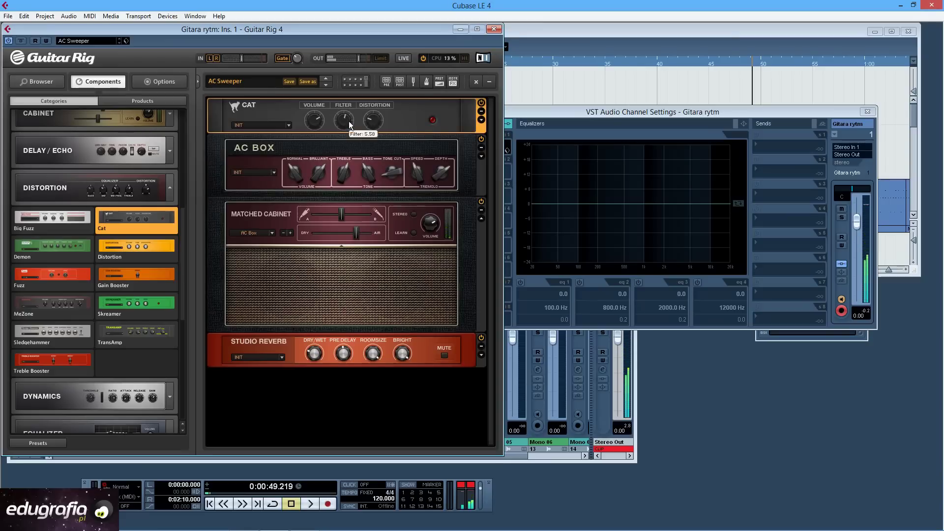
{"action": "left_click", "coordinate": [460, 30]}
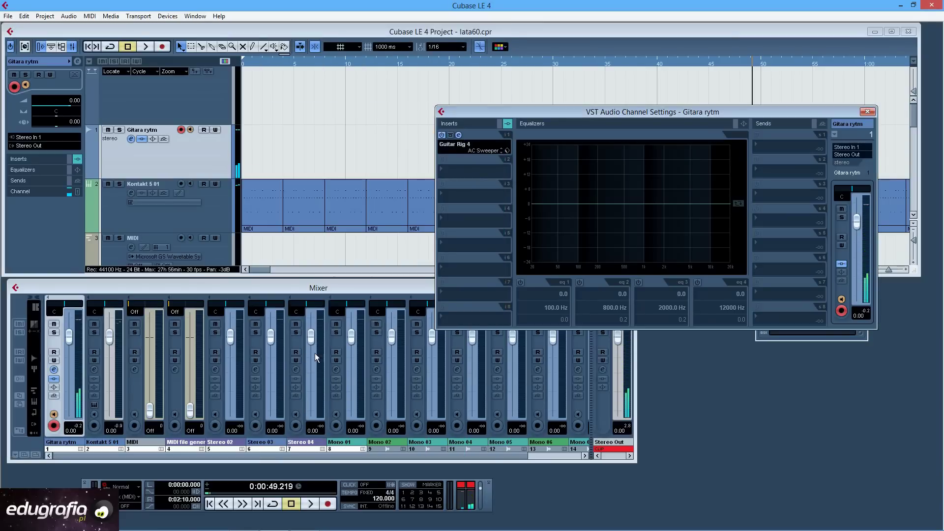
Step: Play the drums from the project start to check them with the guitar, then stop and close the Gitara rytm channel settings
{"action": "left_click", "coordinate": [210, 504]}
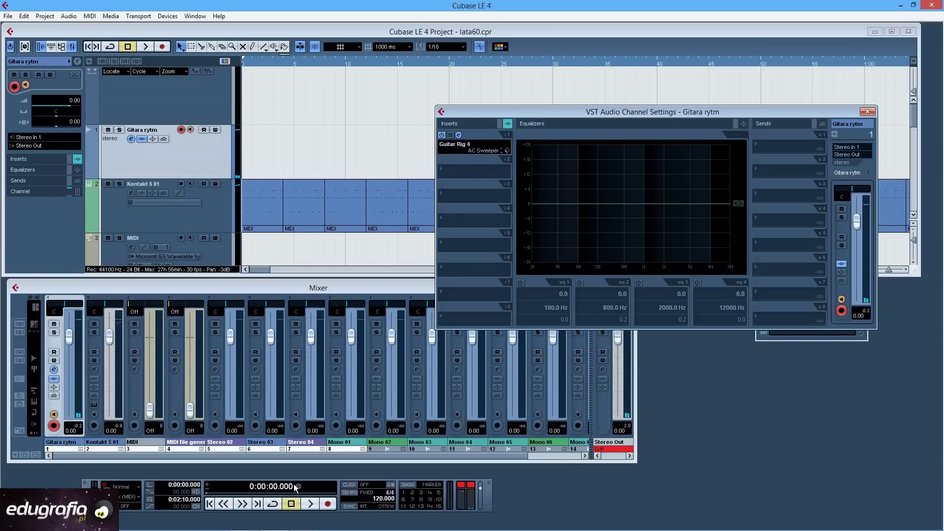
{"action": "key", "text": "space"}
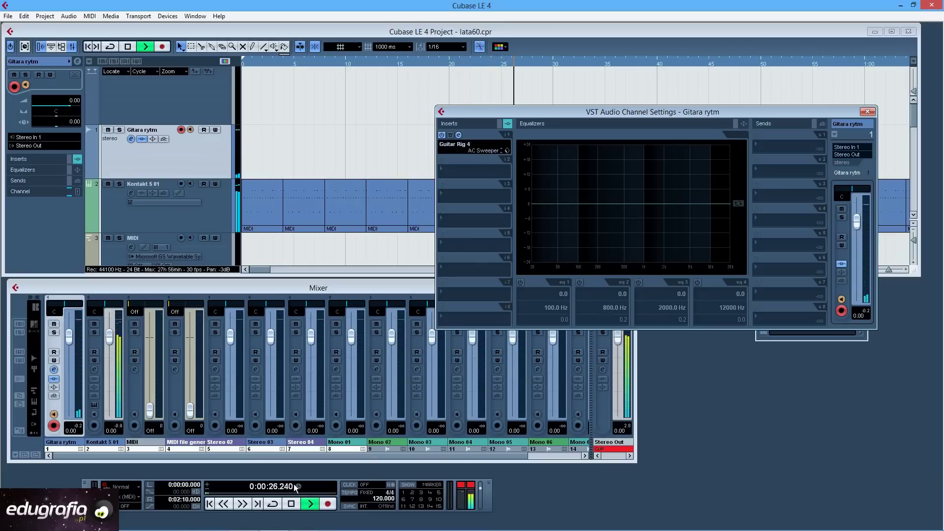
{"action": "key", "text": "space"}
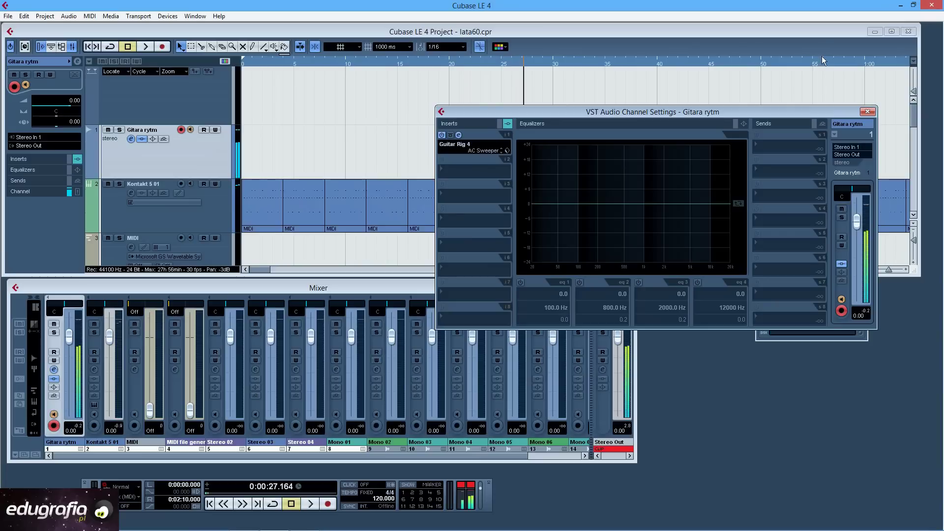
{"action": "left_click", "coordinate": [868, 113]}
Step: Return to the project start and move the right locator past the last drum part to 2:13
{"action": "left_click", "coordinate": [210, 504]}
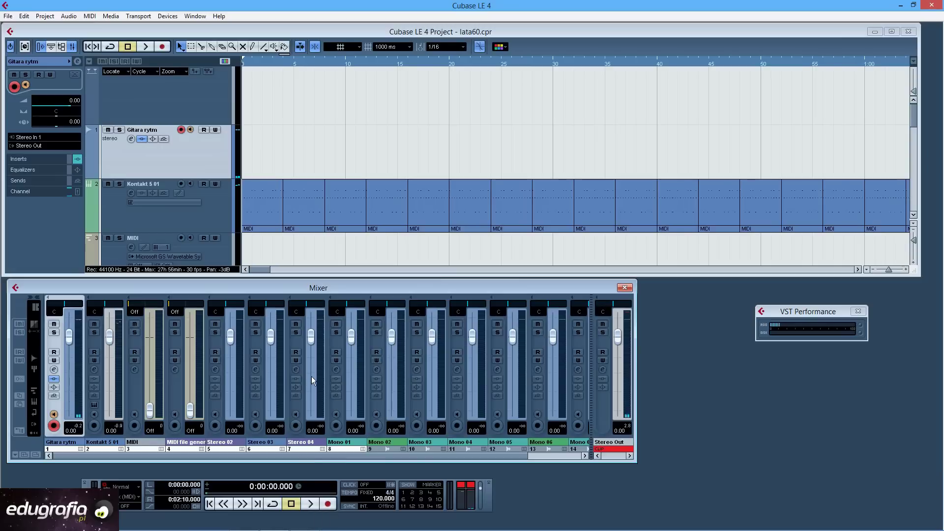
{"action": "left_click_drag", "start_coordinate": [259, 270], "coordinate": [295, 276]}
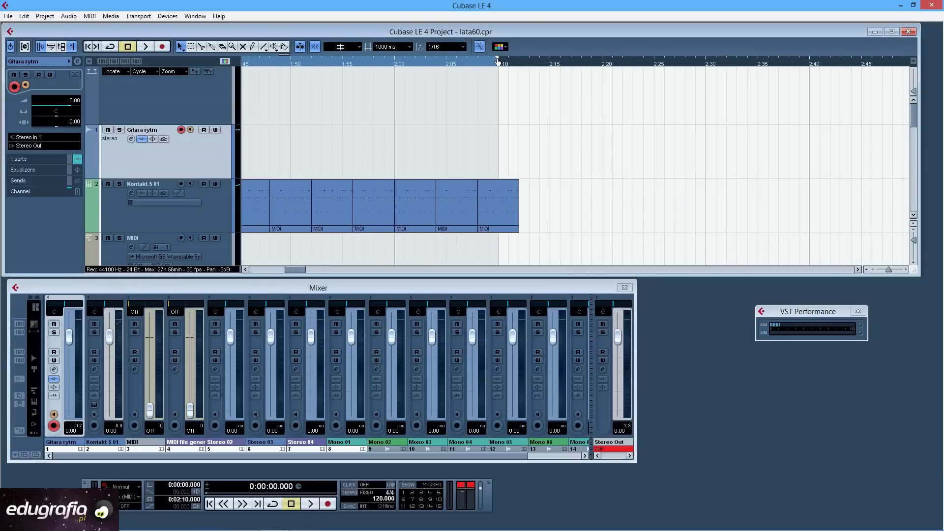
{"action": "left_click", "coordinate": [525, 62], "text": "alt"}
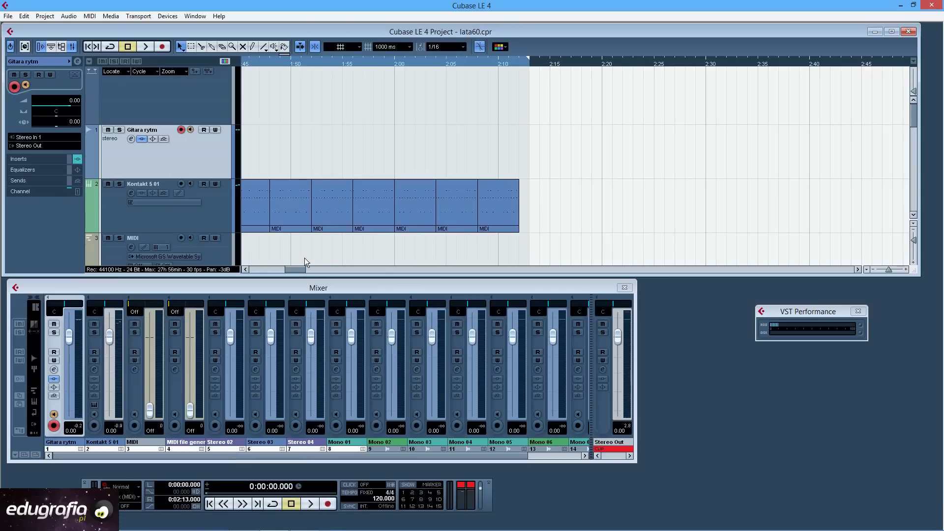
Step: Record the Gitara rytm part over the drums from the project start to about 2:03 and return to the start
{"action": "left_click_drag", "start_coordinate": [295, 270], "coordinate": [247, 272]}
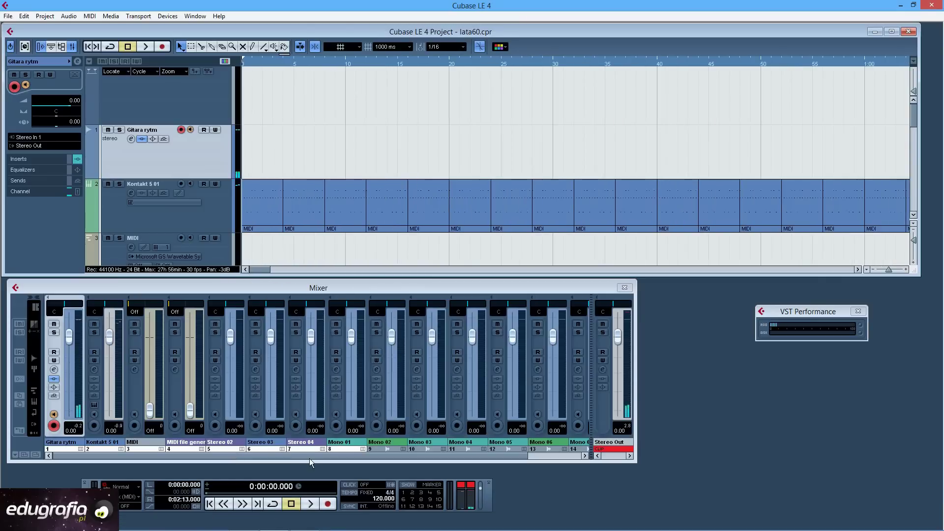
{"action": "left_click", "coordinate": [327, 503]}
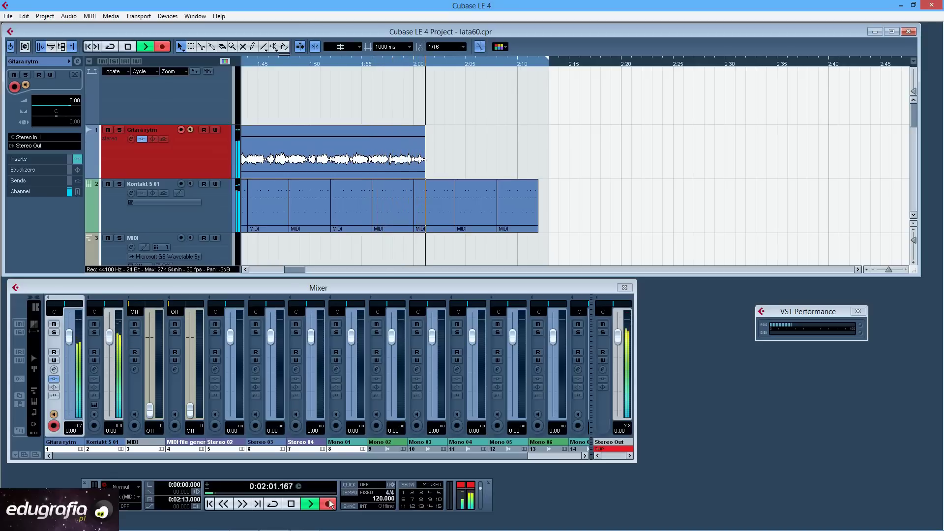
{"action": "key", "text": "space"}
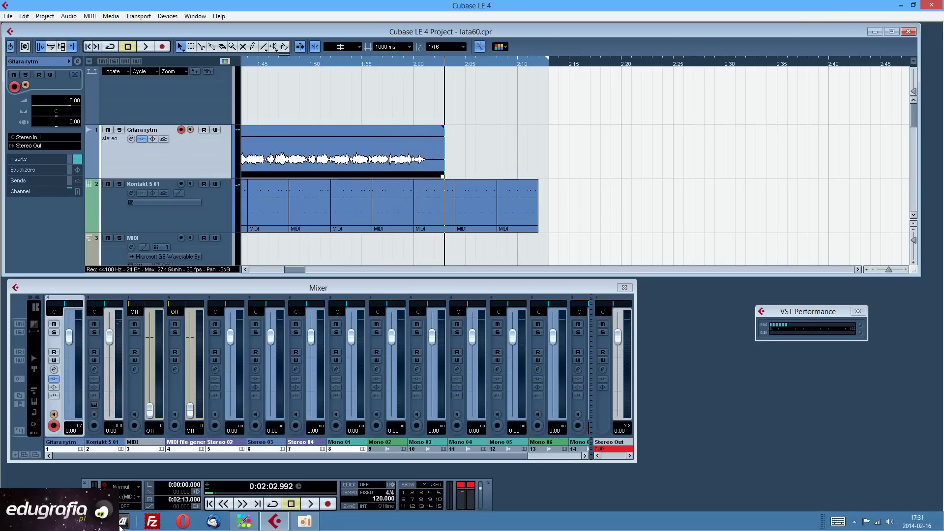
{"action": "left_click_drag", "start_coordinate": [302, 269], "coordinate": [296, 270]}
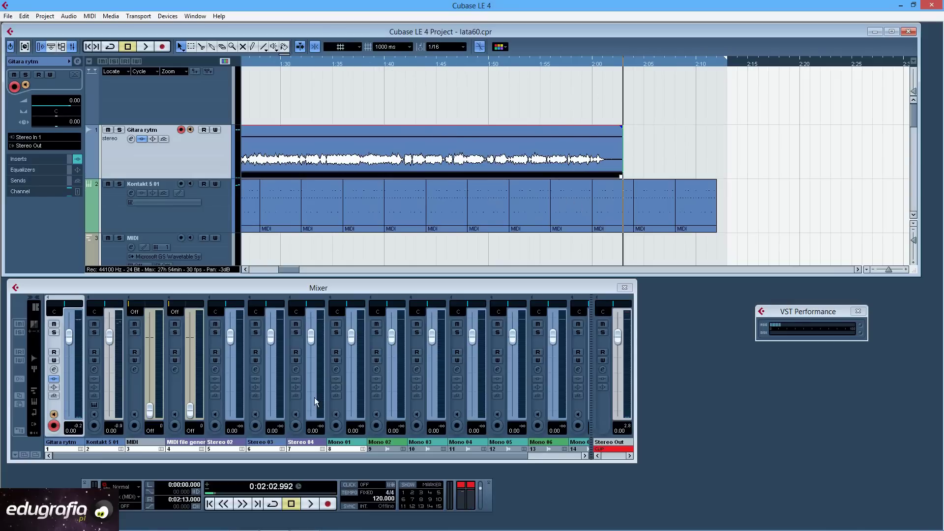
{"action": "left_click", "coordinate": [209, 504]}
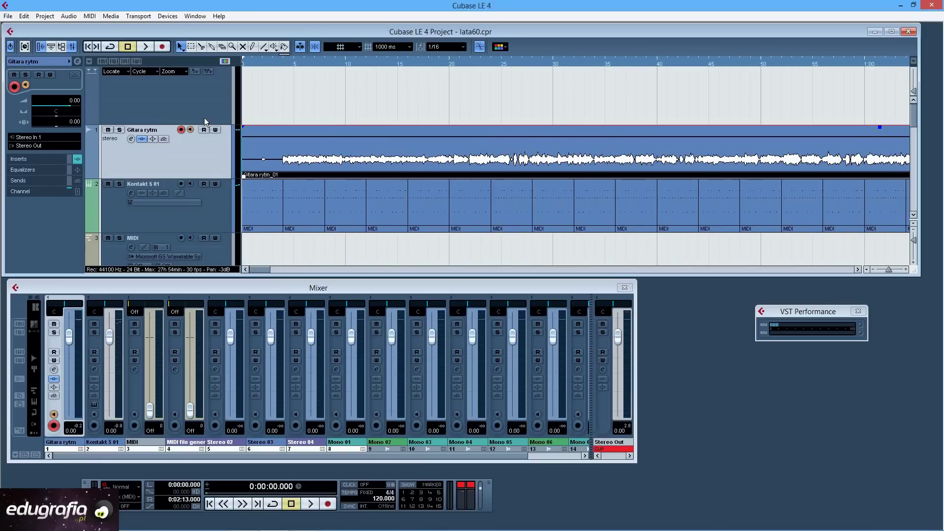
Step: Turn off monitoring on the Gitara rytm track and duplicate the track
{"action": "left_click", "coordinate": [191, 130]}
{"action": "right_click", "coordinate": [218, 156]}
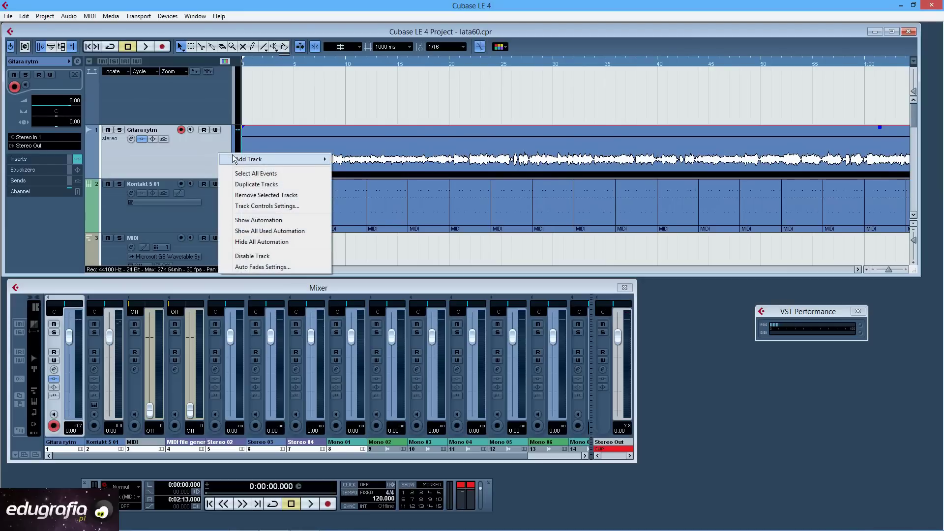
{"action": "left_click", "coordinate": [285, 186]}
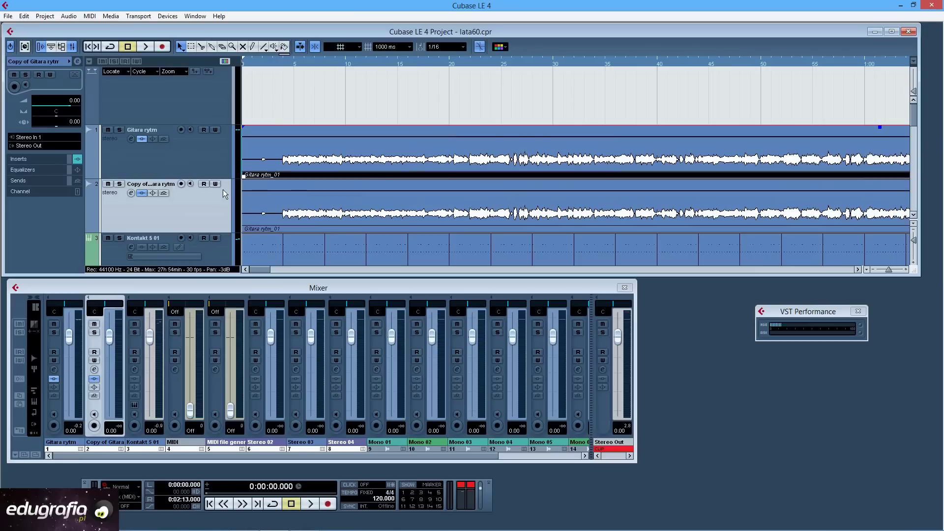
Step: Rename the copied guitar track as Gitara pro and remove the audio event it inherited
{"action": "right_click", "coordinate": [164, 182]}
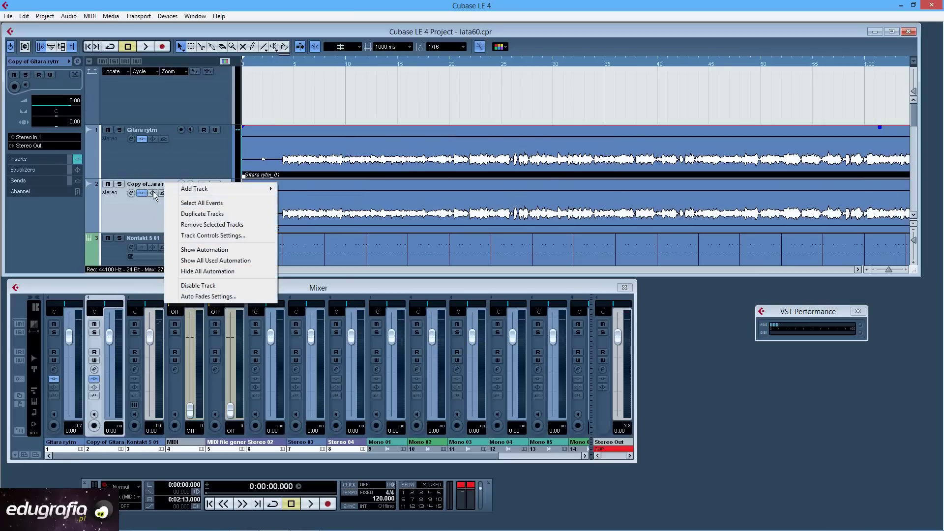
{"action": "left_click", "coordinate": [150, 185]}
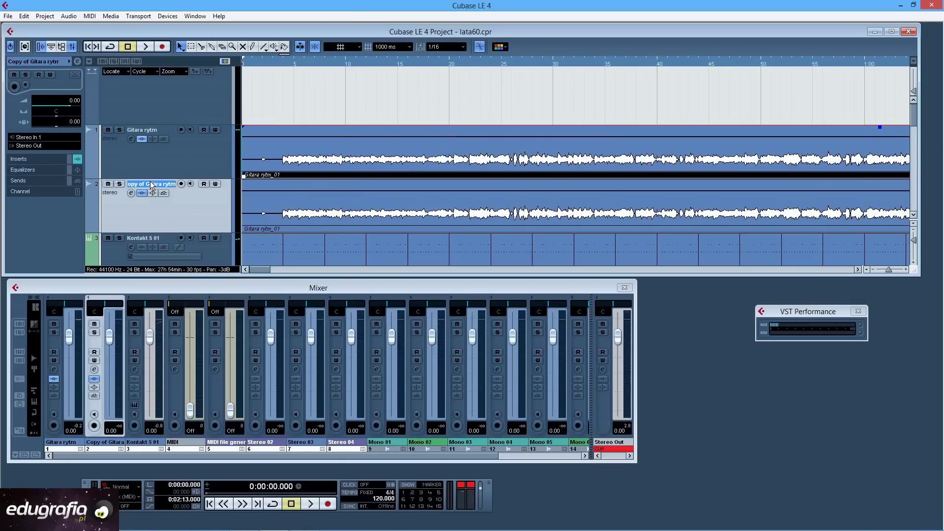
{"action": "left_click", "coordinate": [148, 183]}
{"action": "type", "text": "pro"}
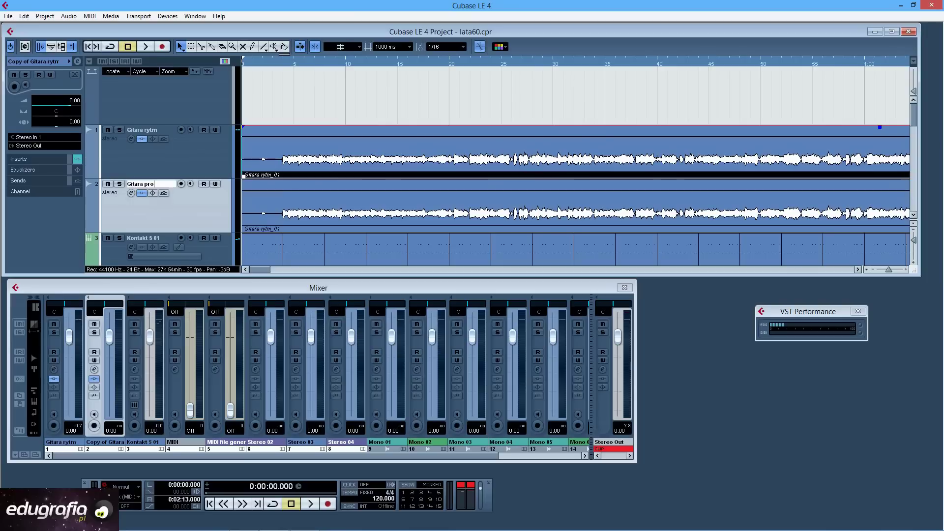
{"action": "key", "text": "Return"}
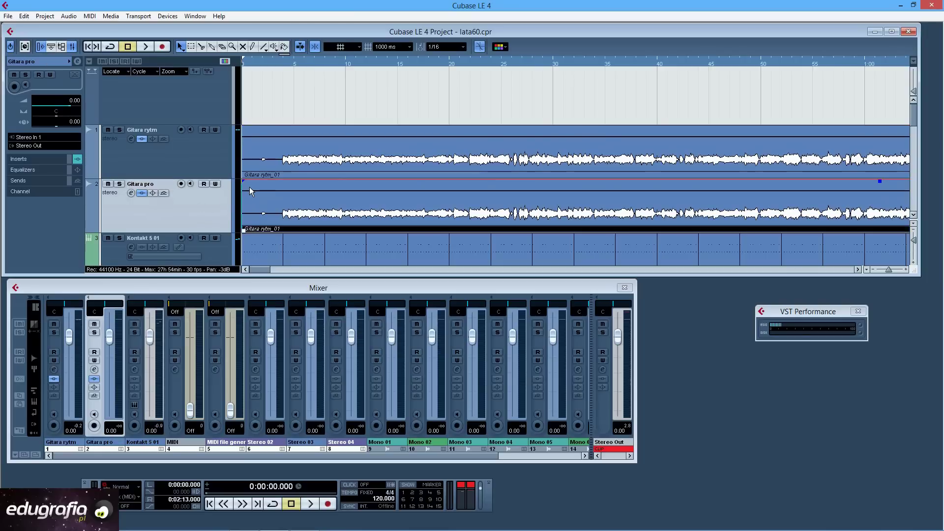
{"action": "key", "text": "ctrl+z"}
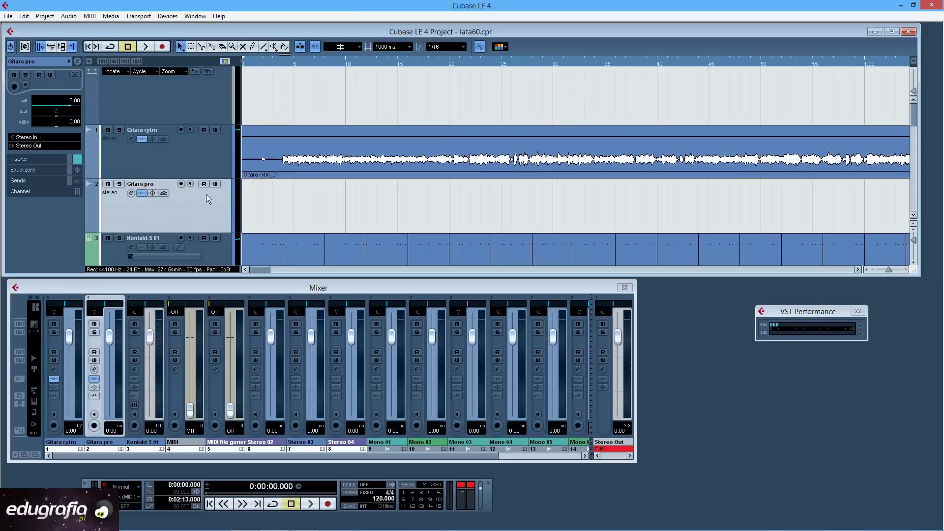
Step: Arm the Gitara pro track for recording, open its Guitar Rig 4 insert to try the sound, and close both windows
{"action": "left_click", "coordinate": [184, 181]}
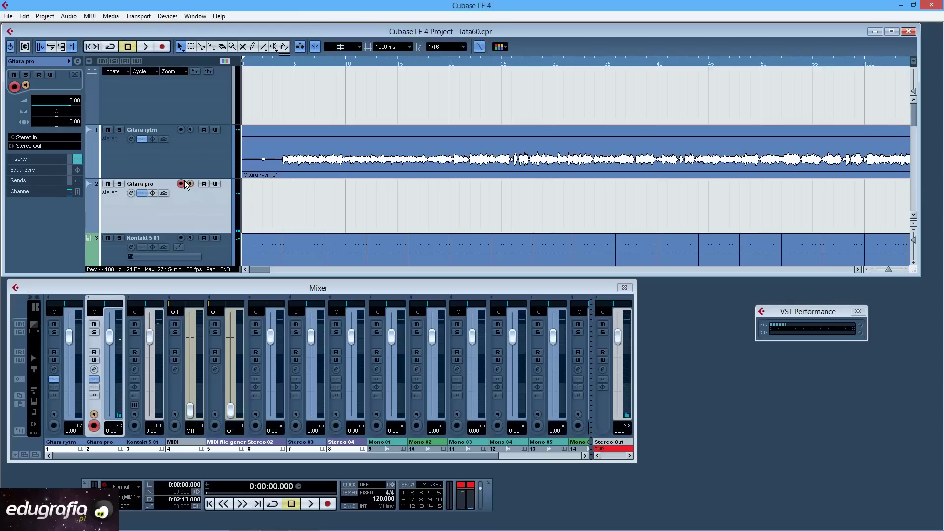
{"action": "left_click", "coordinate": [95, 369]}
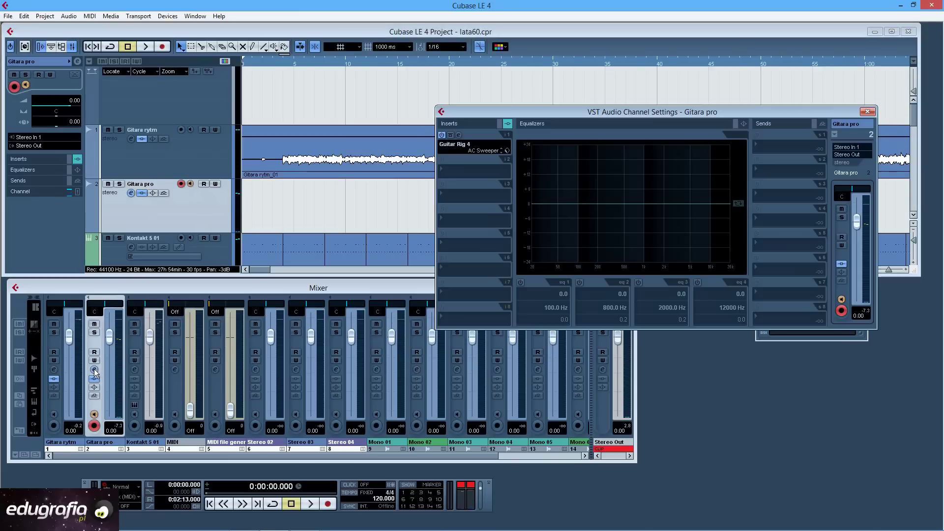
{"action": "left_click", "coordinate": [458, 137]}
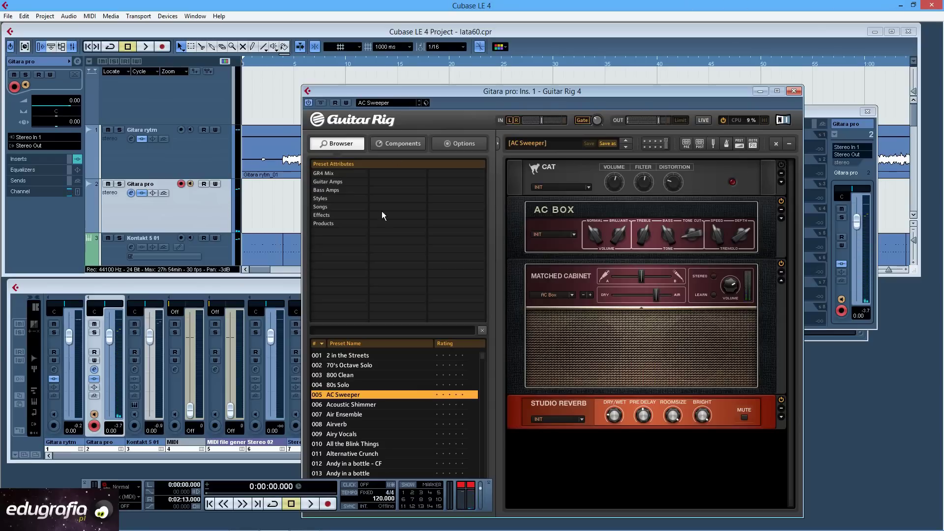
{"action": "left_click", "coordinate": [794, 91]}
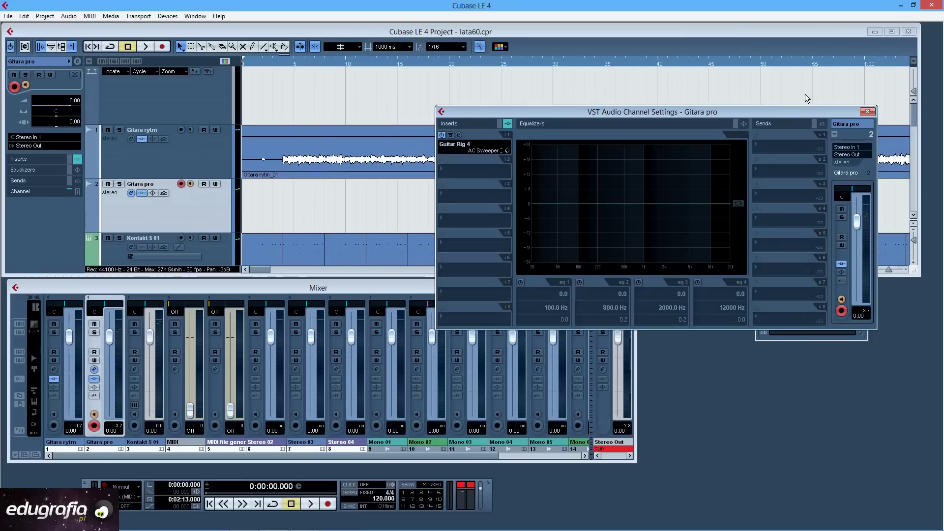
{"action": "left_click", "coordinate": [866, 111]}
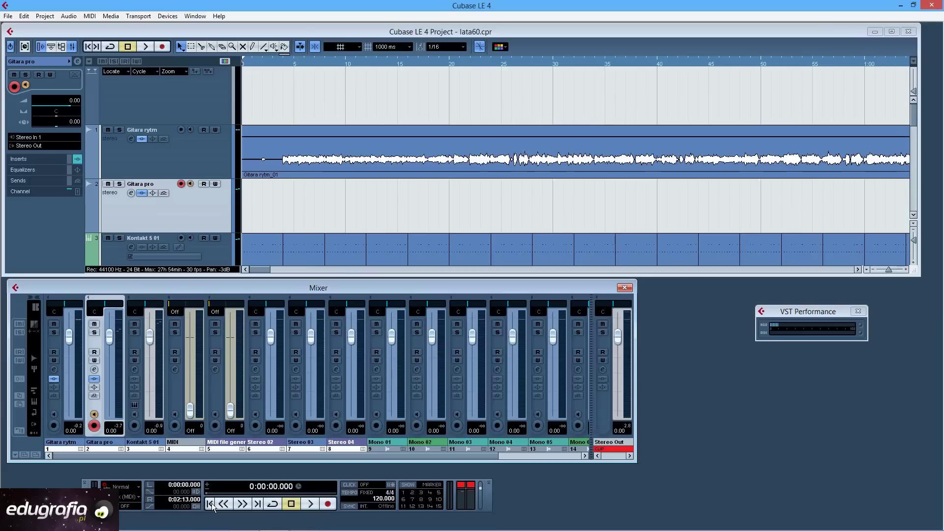
Step: Record the Gitara pro part over the rhythm guitar and drums from the project start to about 2:04
{"action": "left_click", "coordinate": [328, 504]}
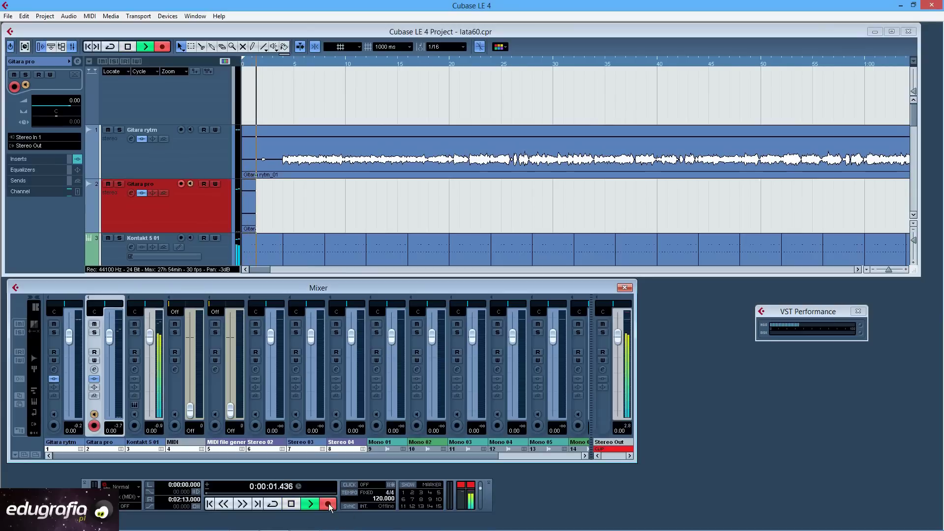
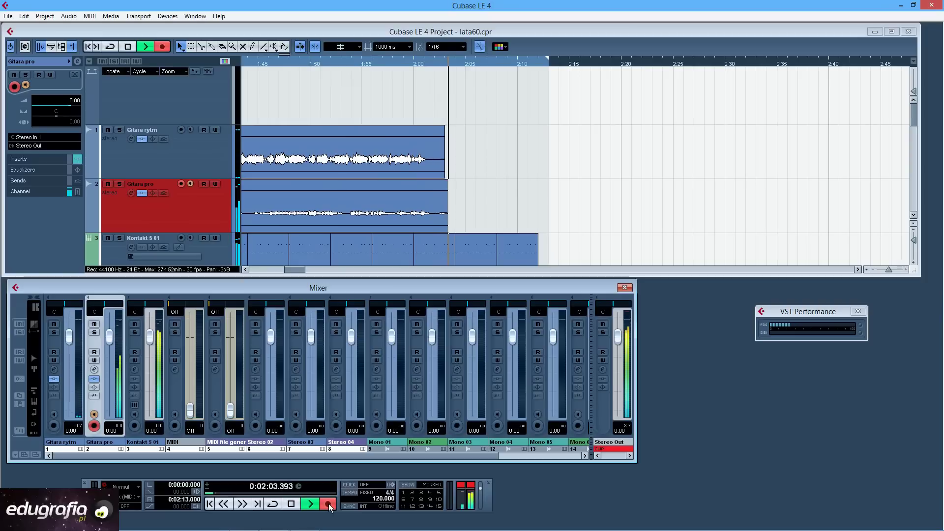
{"action": "key", "text": "space"}
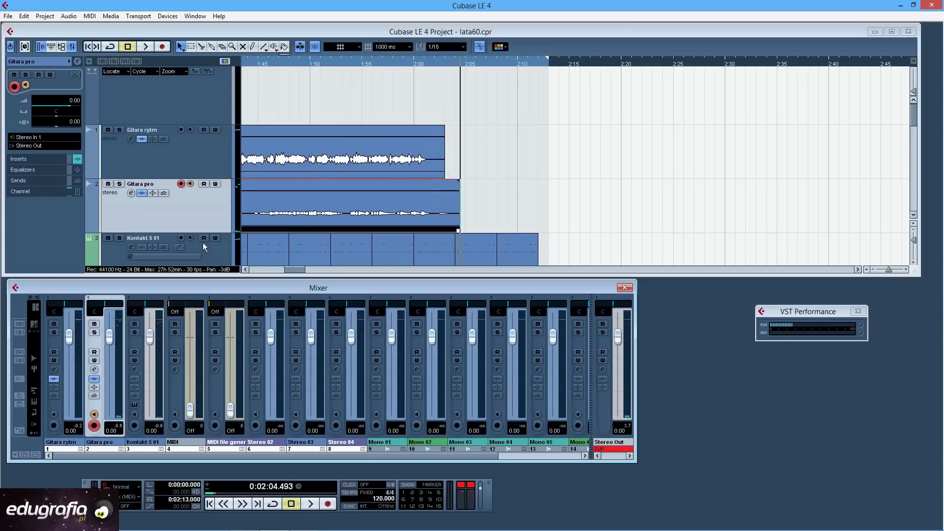
Step: Play back the recording from about 1:07 to 1:18 and turn off monitoring on the Gitara pro track
{"action": "left_click_drag", "start_coordinate": [295, 270], "coordinate": [275, 269]}
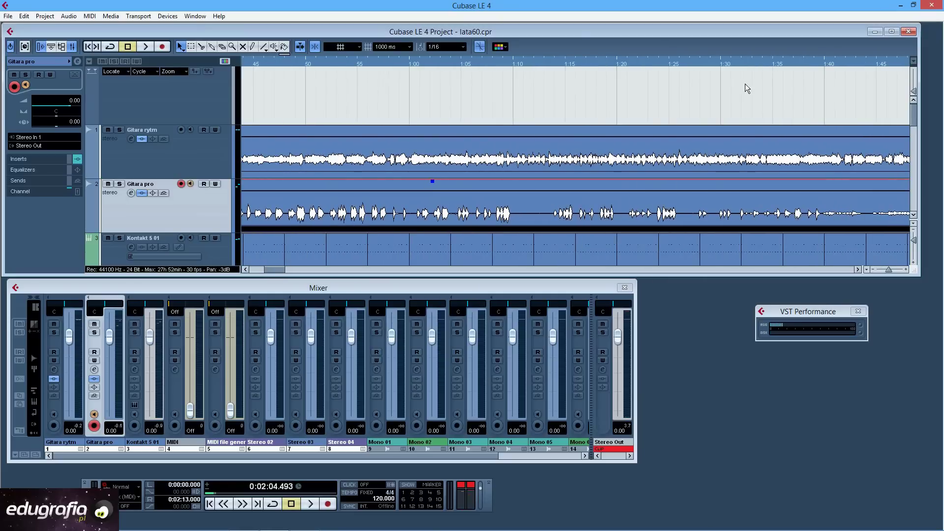
{"action": "mouse_move", "coordinate": [491, 64]}
{"action": "left_mouse_down"}
{"action": "mouse_move", "coordinate": [456, 78]}
{"action": "mouse_move", "coordinate": [477, 73]}
{"action": "left_mouse_up"}
{"action": "key", "text": "space"}
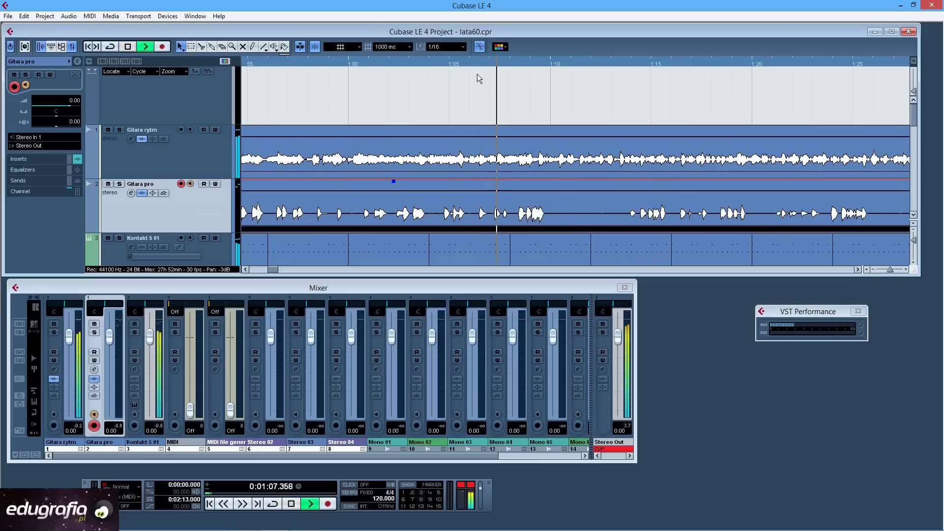
{"action": "left_click", "coordinate": [191, 183]}
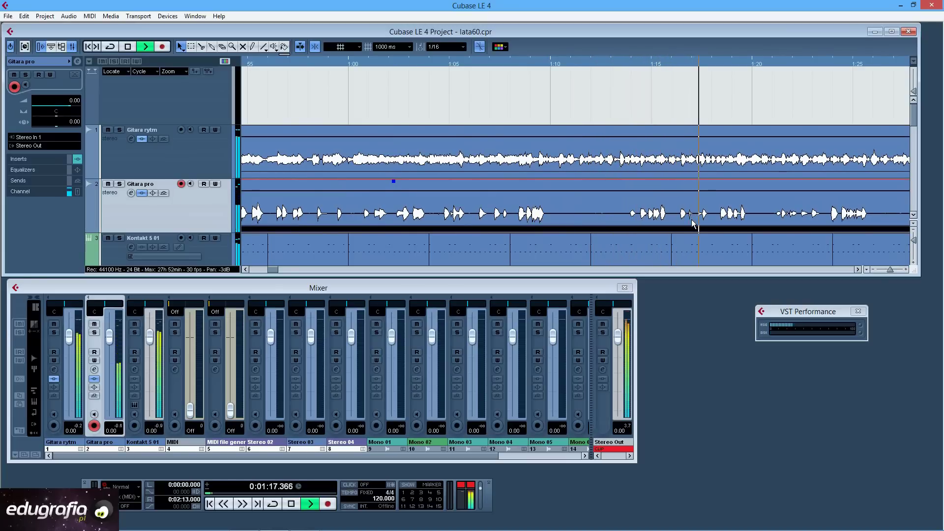
{"action": "key", "text": "space"}
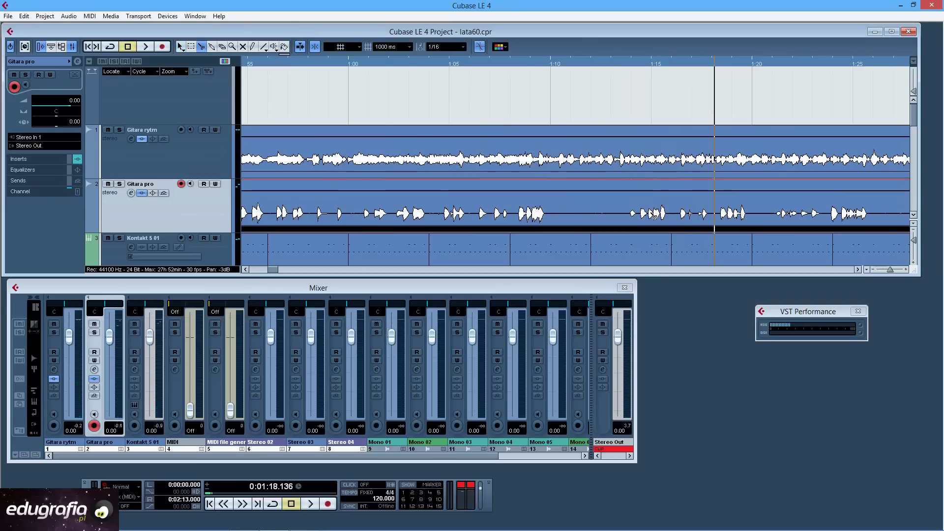
Step: Cut the passage between about 1:16 and 1:18 out of the Gitara pro recording, using a 1 ms grid
{"action": "left_click", "coordinate": [391, 47]}
{"action": "left_click", "coordinate": [389, 56]}
{"action": "left_click", "coordinate": [681, 221]}
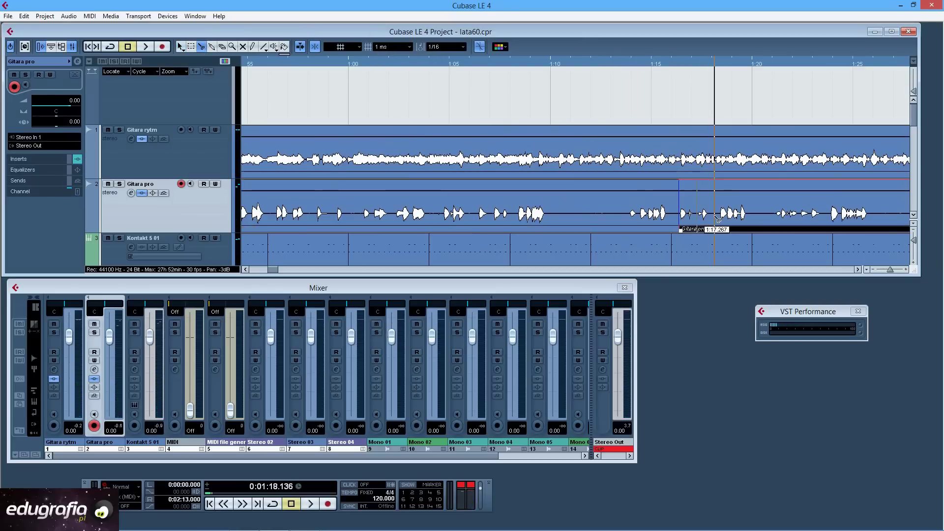
{"action": "left_click", "coordinate": [717, 217]}
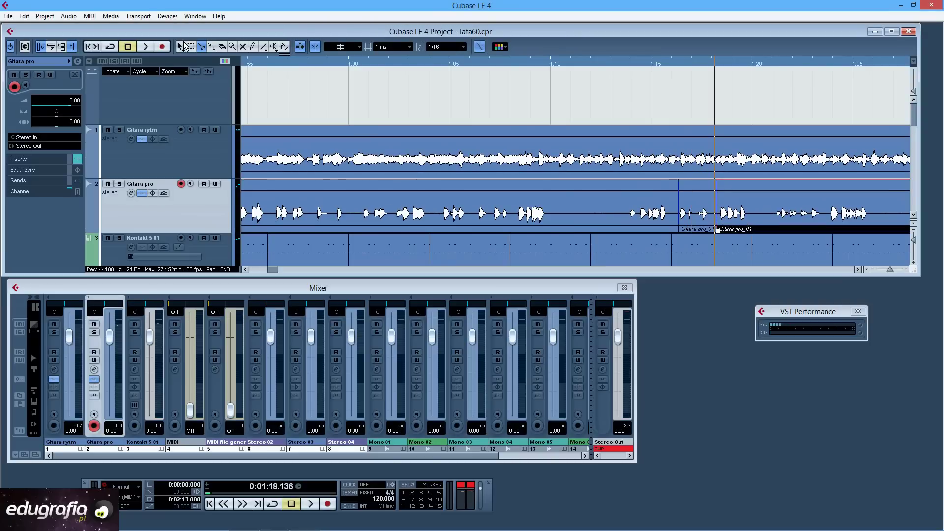
{"action": "left_click", "coordinate": [182, 46]}
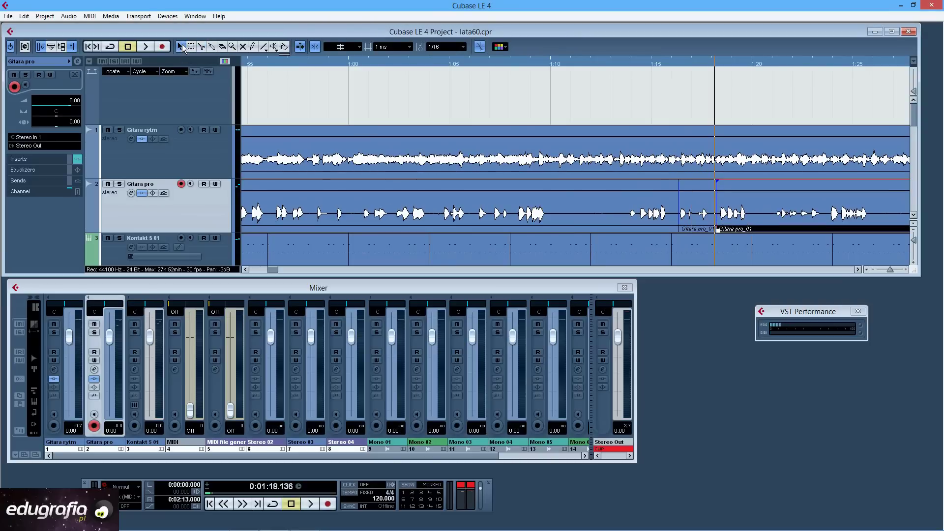
{"action": "left_click", "coordinate": [689, 194]}
{"action": "key", "text": "Delete"}
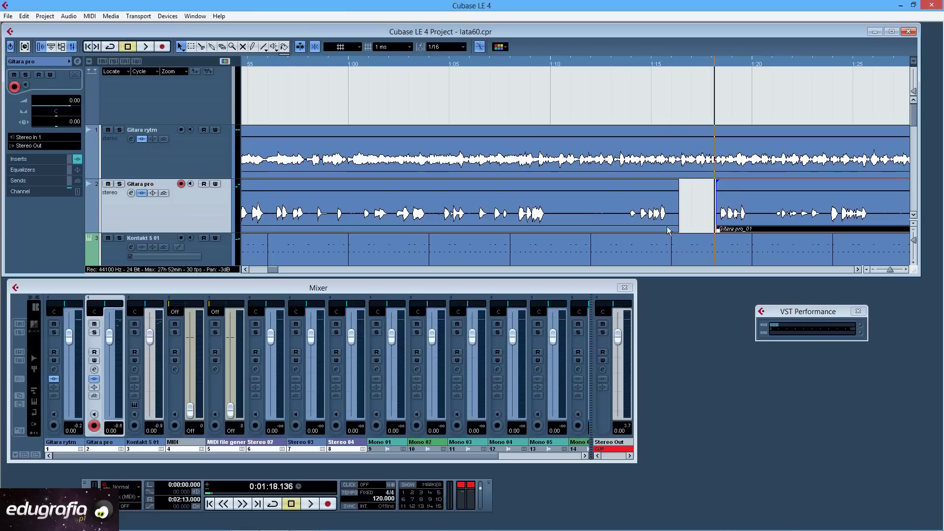
Step: Return to the project start and duplicate the Gitara pro track
{"action": "left_click", "coordinate": [209, 504]}
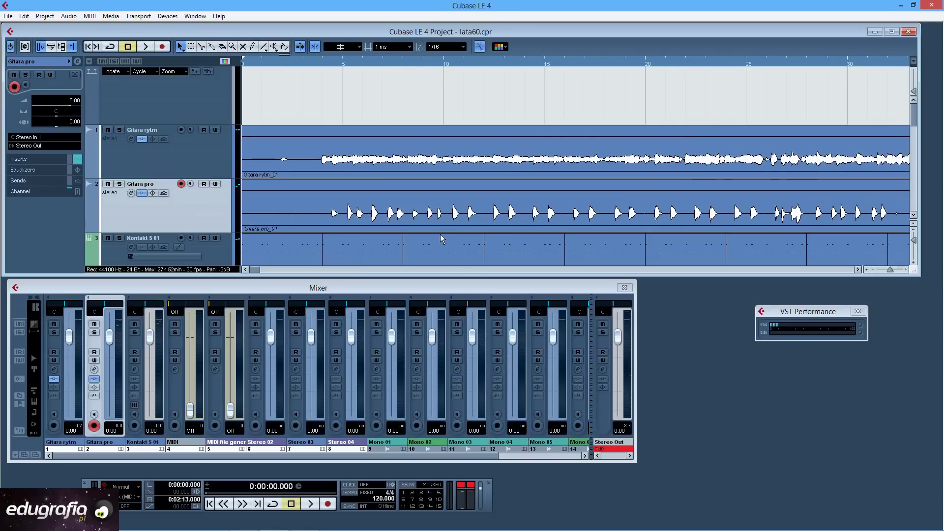
{"action": "right_click", "coordinate": [216, 208]}
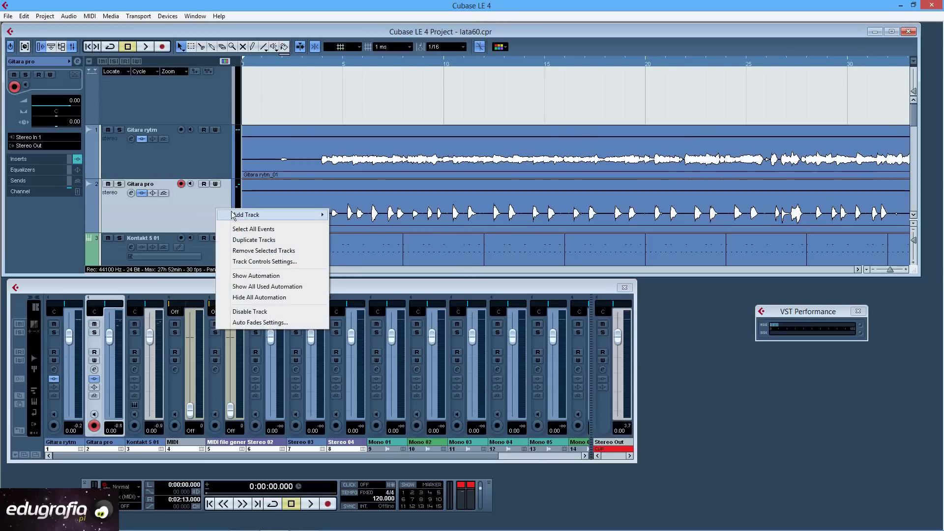
{"action": "mouse_move", "coordinate": [247, 215]}
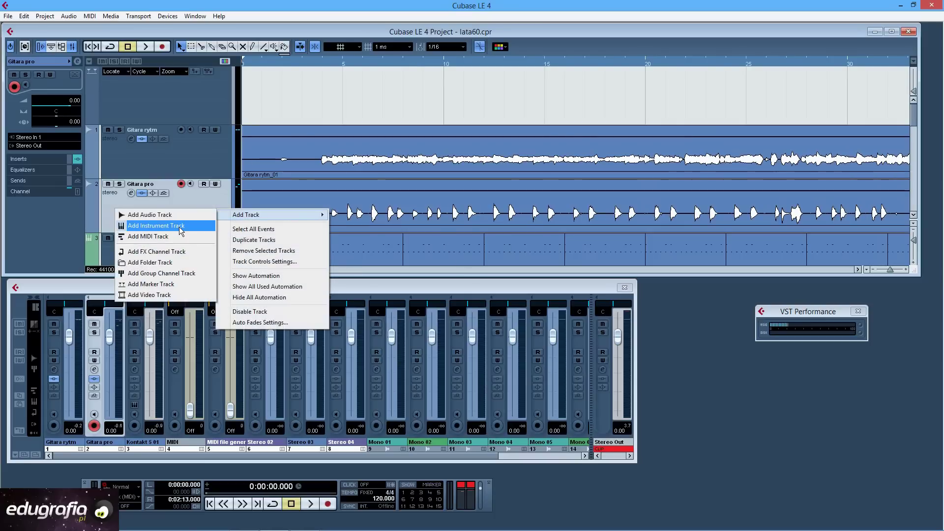
{"action": "left_click", "coordinate": [211, 197]}
{"action": "right_click", "coordinate": [212, 198]}
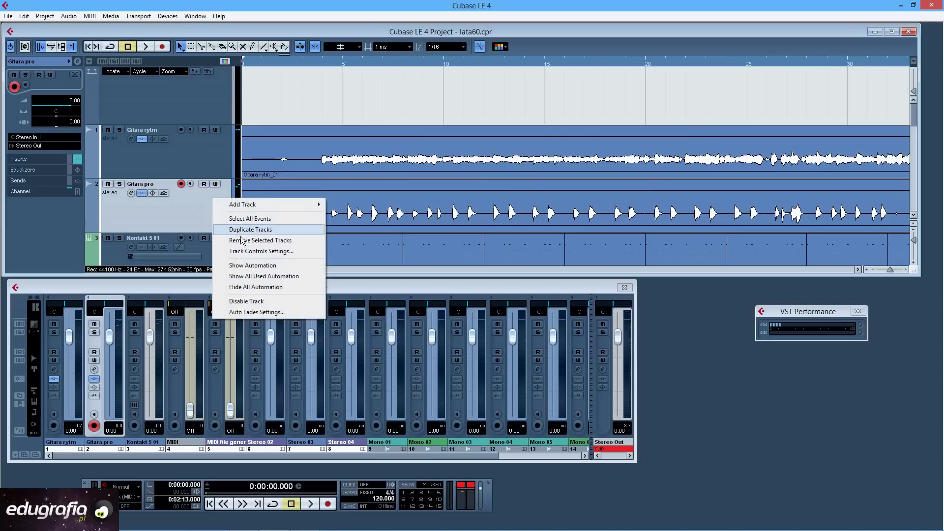
{"action": "left_click", "coordinate": [255, 230]}
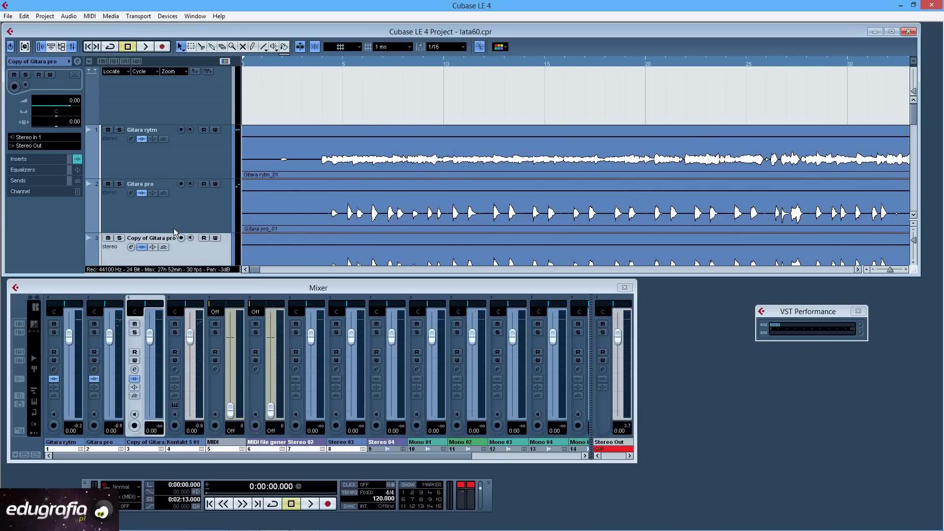
Step: Delete the copied recording from the duplicated Gitara pro track
{"action": "scroll", "coordinate": [173, 228], "scroll_direction": "down", "scroll_amount": 1}
{"action": "left_click", "coordinate": [385, 212]}
{"action": "key", "text": "Delete"}
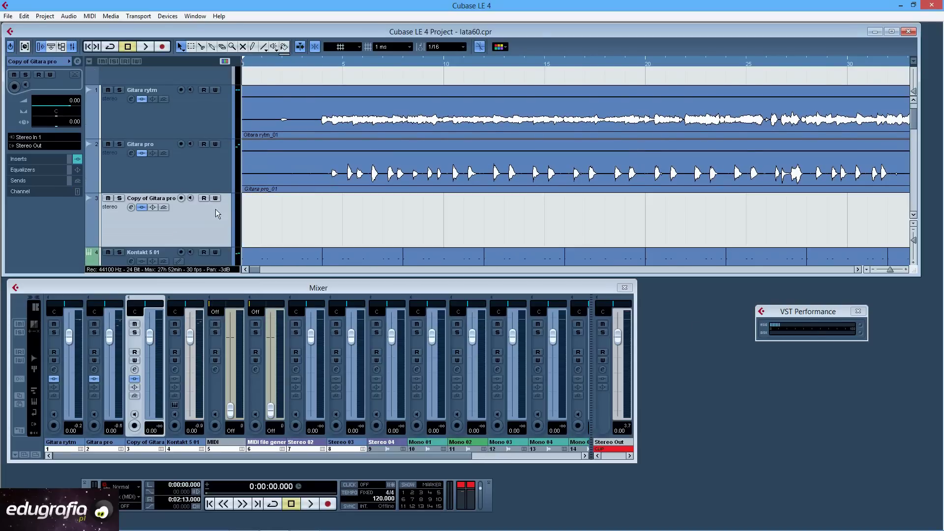
{"action": "right_click", "coordinate": [210, 209]}
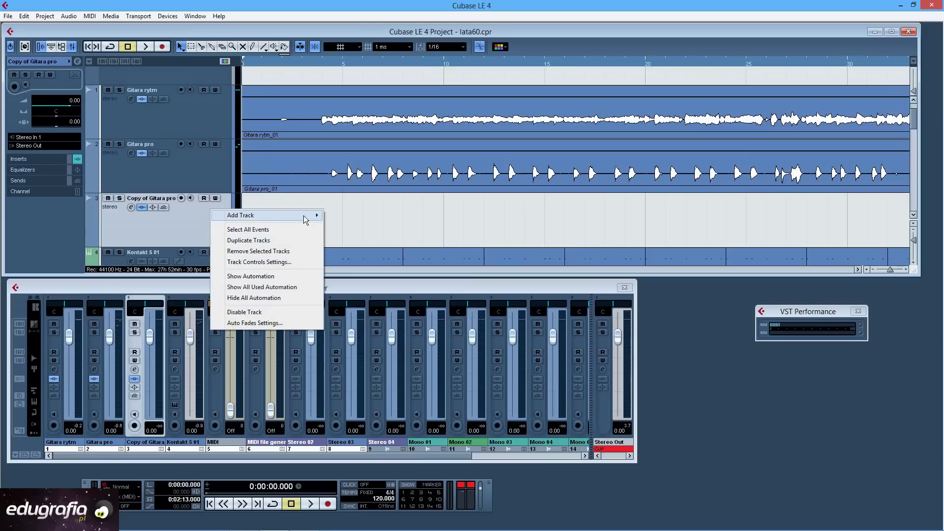
{"action": "left_click", "coordinate": [139, 204]}
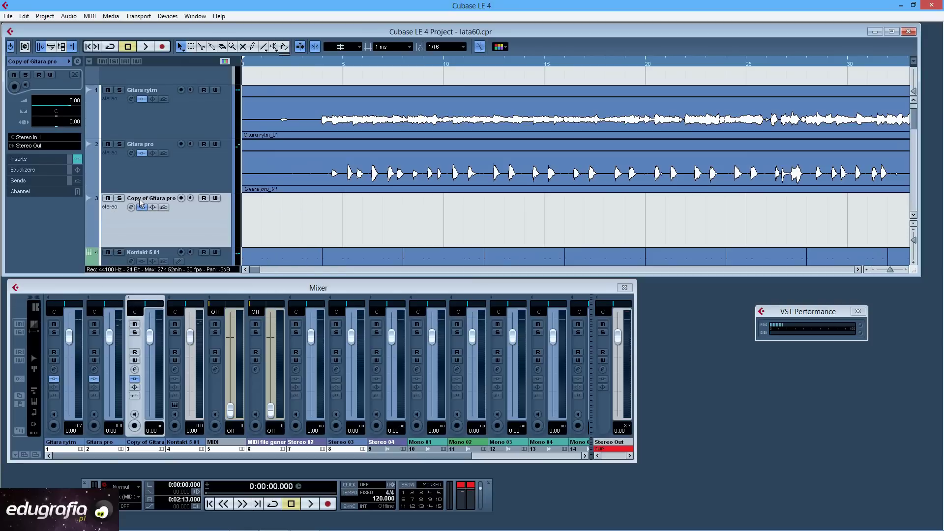
Step: Rename the duplicated track as Gitara II and enable input monitoring and recording on it
{"action": "double_click", "coordinate": [148, 199]}
{"action": "left_click_drag", "start_coordinate": [149, 200], "coordinate": [85, 202]}
{"action": "key", "text": "BackSpace"}
{"action": "key", "text": "Return"}
{"action": "left_click", "coordinate": [191, 197]}
{"action": "left_click", "coordinate": [181, 198]}
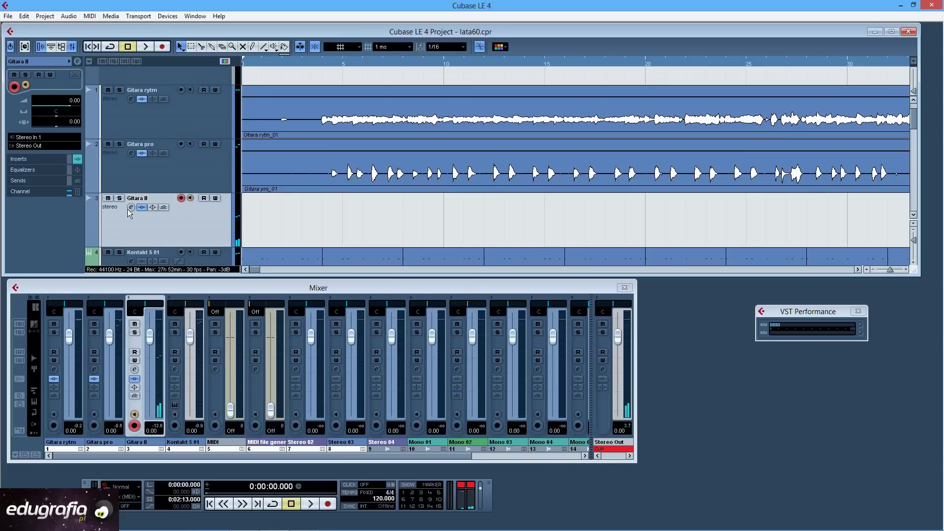
Step: Add a Rotator modulation effect after the Studio Reverb in the Gitara II track's Guitar Rig 4 rack
{"action": "left_click", "coordinate": [131, 208]}
{"action": "left_click", "coordinate": [457, 136]}
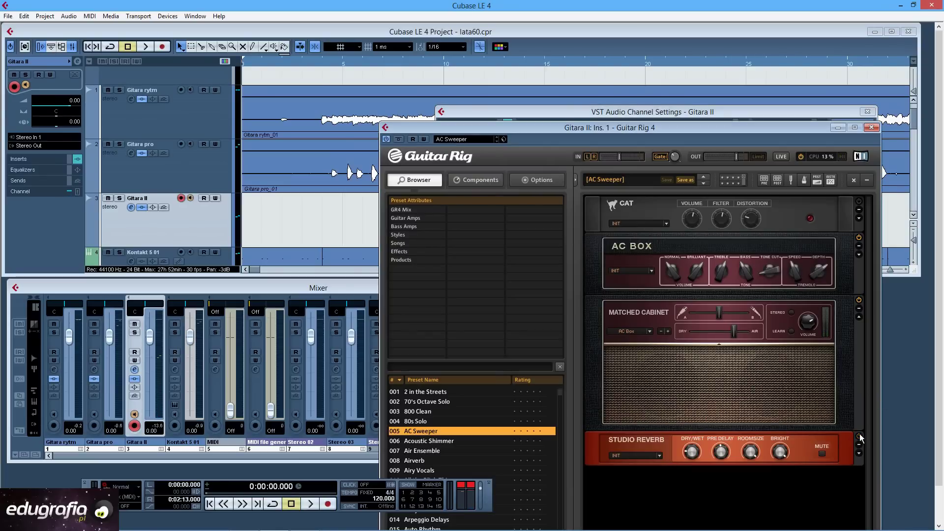
{"action": "left_click", "coordinate": [467, 180]}
{"action": "left_click_drag", "start_coordinate": [497, 126], "coordinate": [346, 53]}
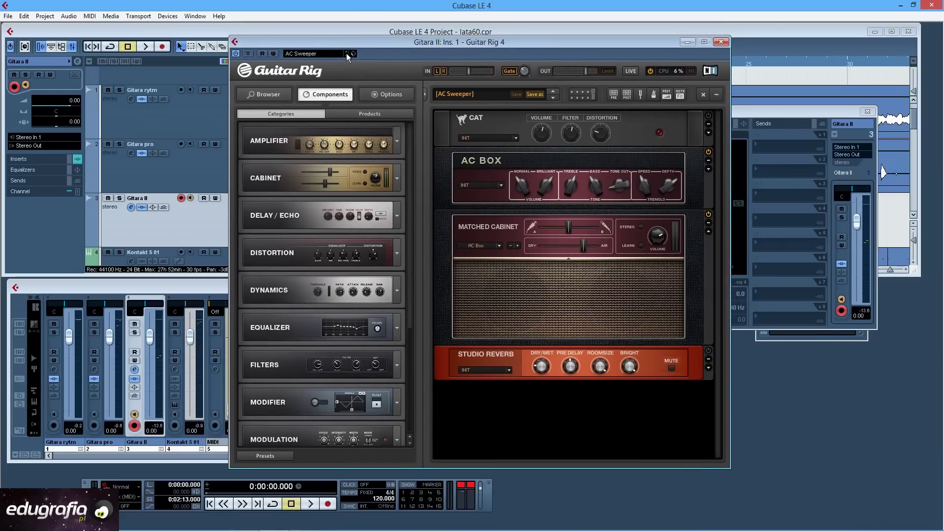
{"action": "scroll", "coordinate": [396, 276], "scroll_direction": "down", "scroll_amount": 3}
{"action": "left_click", "coordinate": [397, 277]}
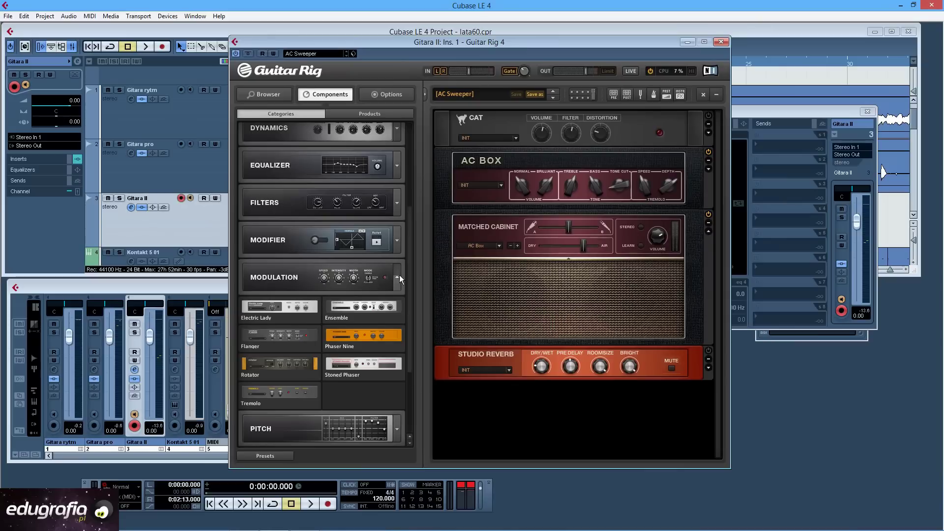
{"action": "left_click_drag", "start_coordinate": [289, 376], "coordinate": [496, 414]}
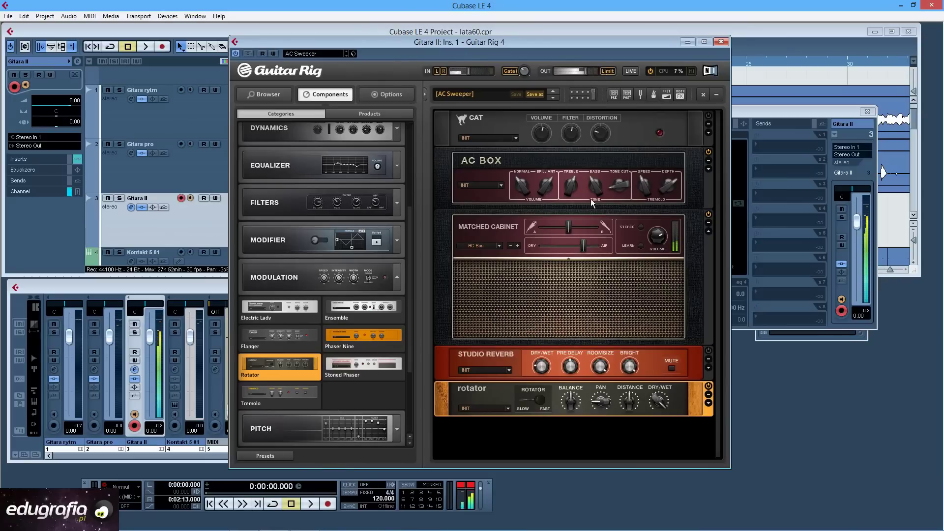
Step: Set the Matched Cabinet's Air to 0.00, adjust the AC Box tone and tremolo knobs, and close the Gitara II effect windows
{"action": "left_click_drag", "start_coordinate": [579, 244], "coordinate": [522, 240]}
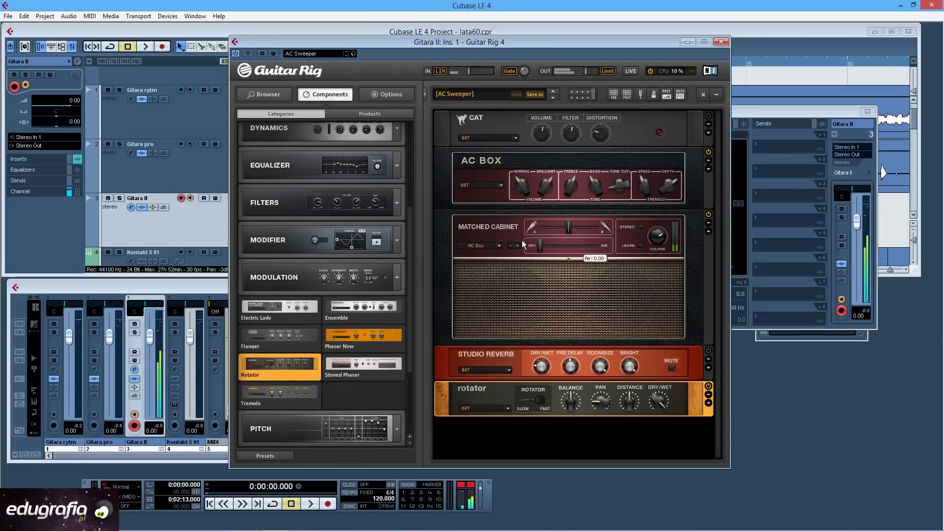
{"action": "left_click_drag", "start_coordinate": [610, 182], "coordinate": [615, 200]}
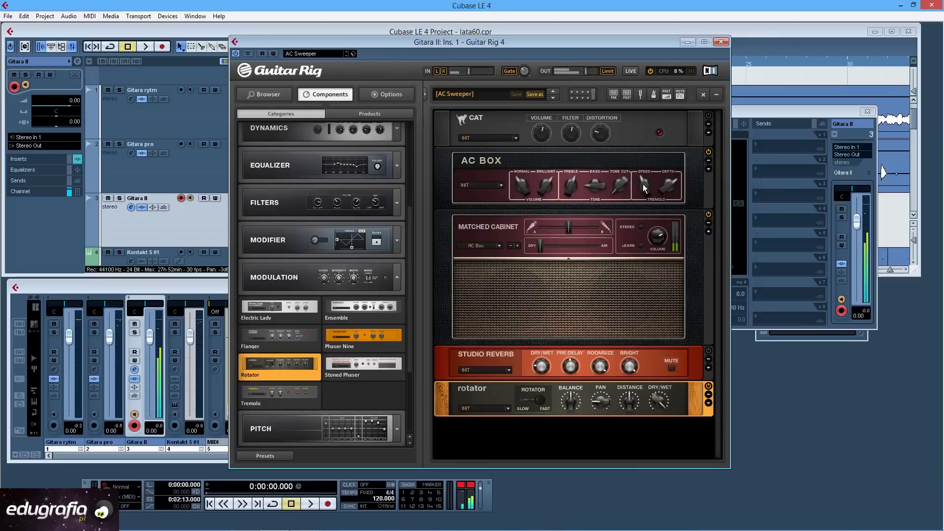
{"action": "left_click_drag", "start_coordinate": [662, 191], "coordinate": [662, 200]}
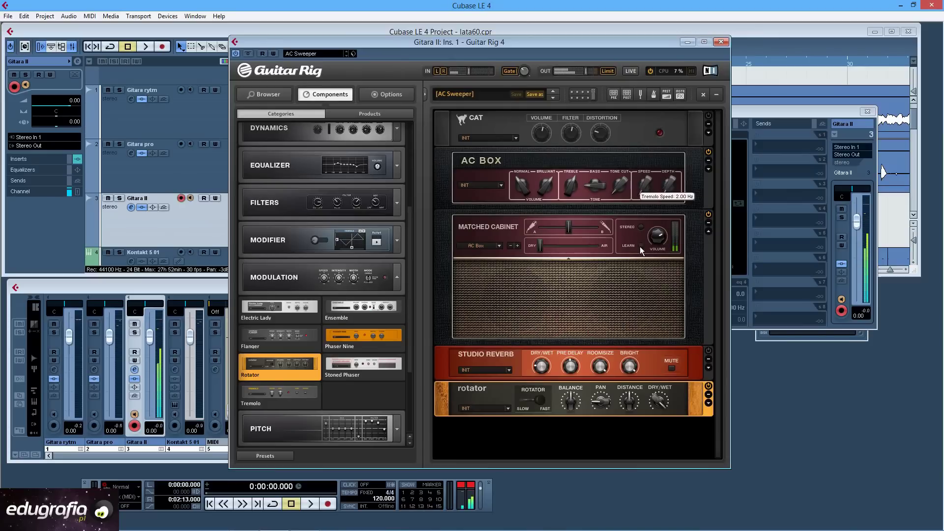
{"action": "left_click_drag", "start_coordinate": [571, 201], "coordinate": [568, 193]}
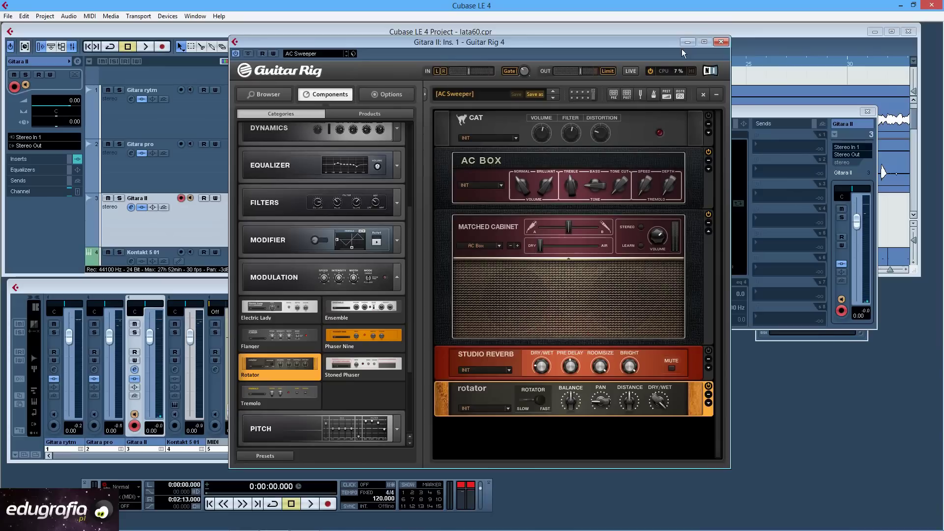
{"action": "left_click", "coordinate": [721, 42]}
{"action": "left_click", "coordinate": [868, 111]}
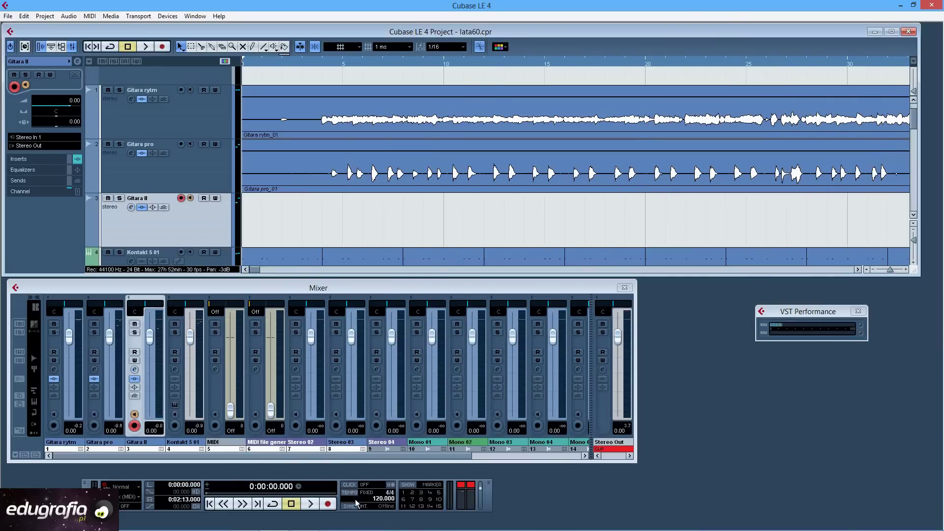
Step: Play the project from the start to about 0:32 to audition Gitara II with the other tracks, and return to the start
{"action": "left_click", "coordinate": [310, 504]}
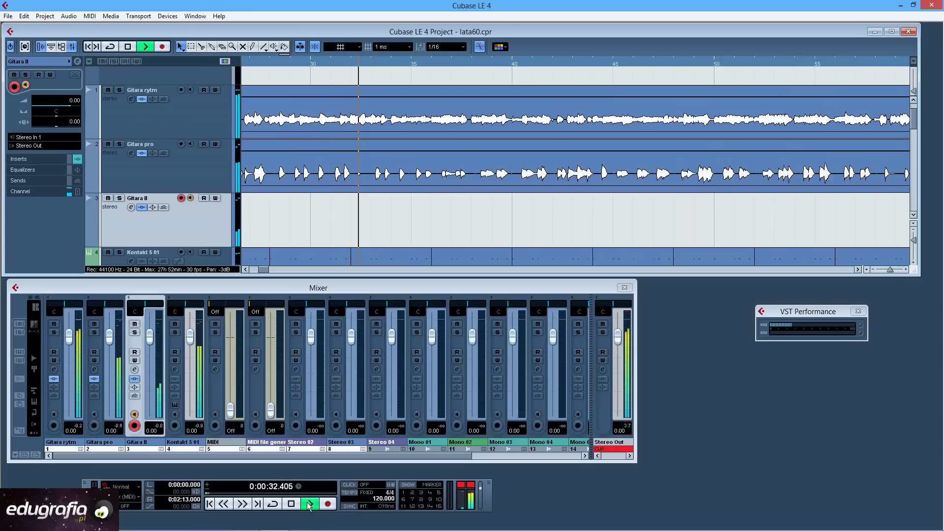
{"action": "left_click", "coordinate": [308, 503]}
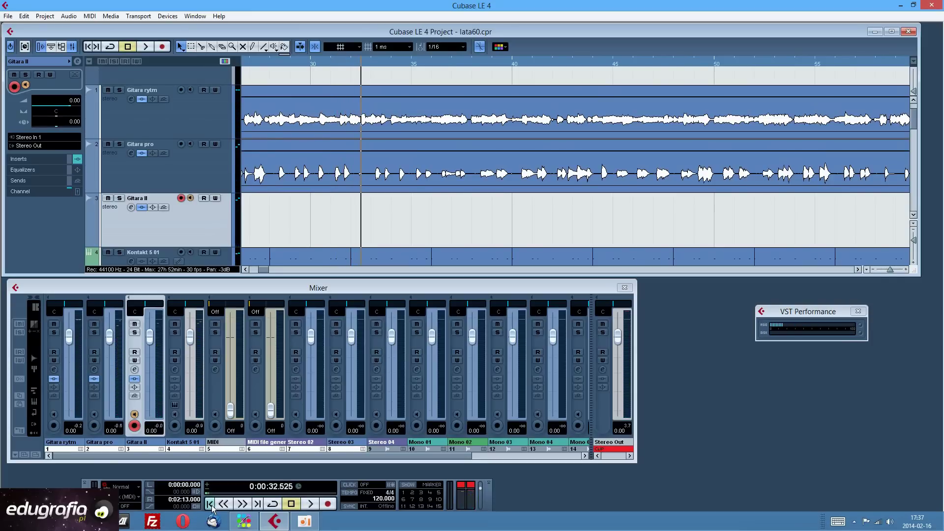
{"action": "left_click", "coordinate": [209, 504]}
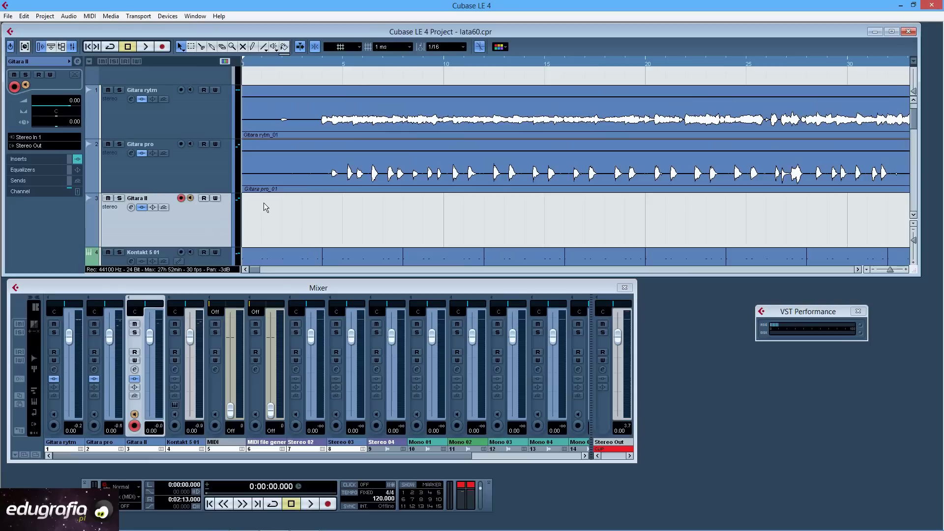
Step: Add a Split module after the Studio Reverb in the Gitara pro track's Guitar Rig 4 rack
{"action": "left_click", "coordinate": [223, 172]}
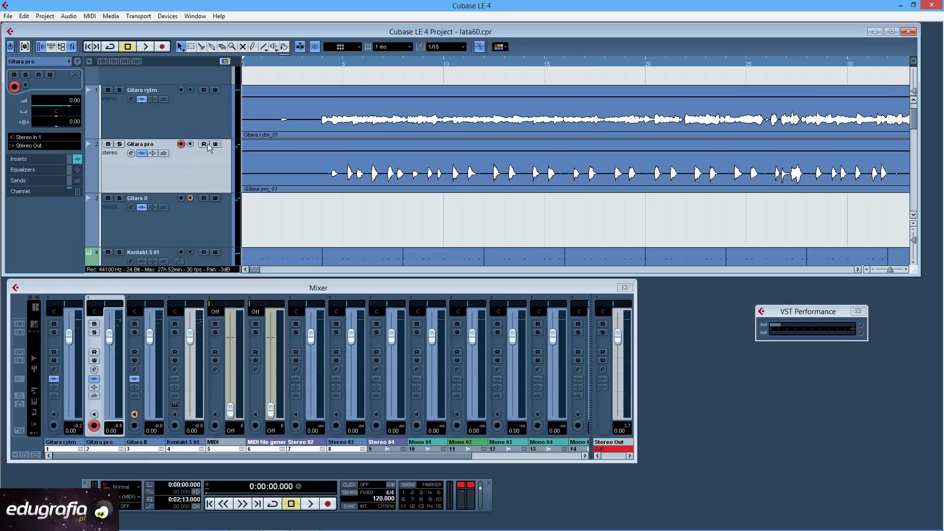
{"action": "left_click", "coordinate": [131, 153]}
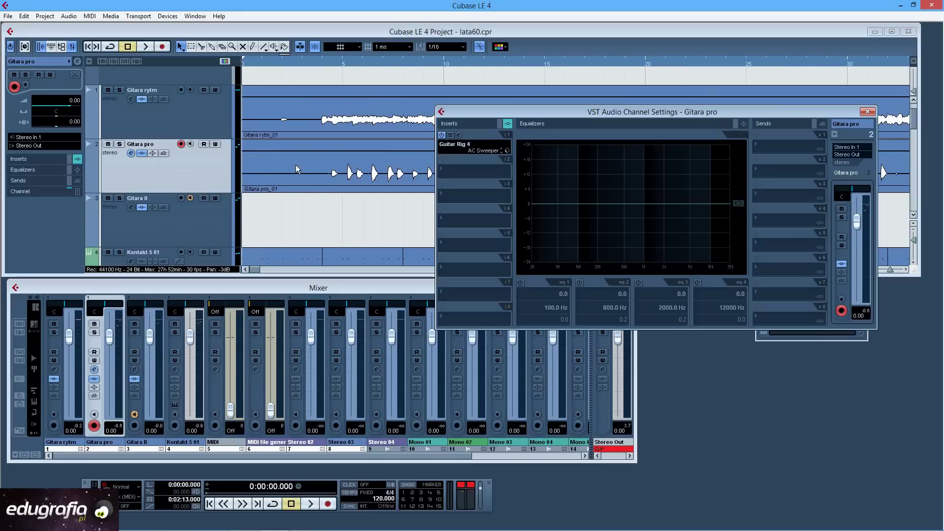
{"action": "left_click", "coordinate": [458, 136]}
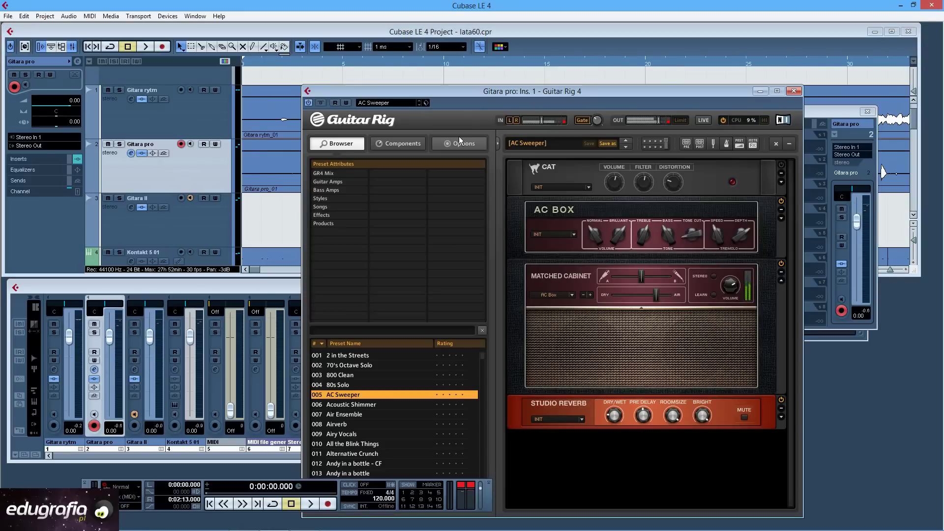
{"action": "left_click", "coordinate": [404, 143]}
{"action": "scroll", "coordinate": [369, 282], "scroll_direction": "down", "scroll_amount": 3}
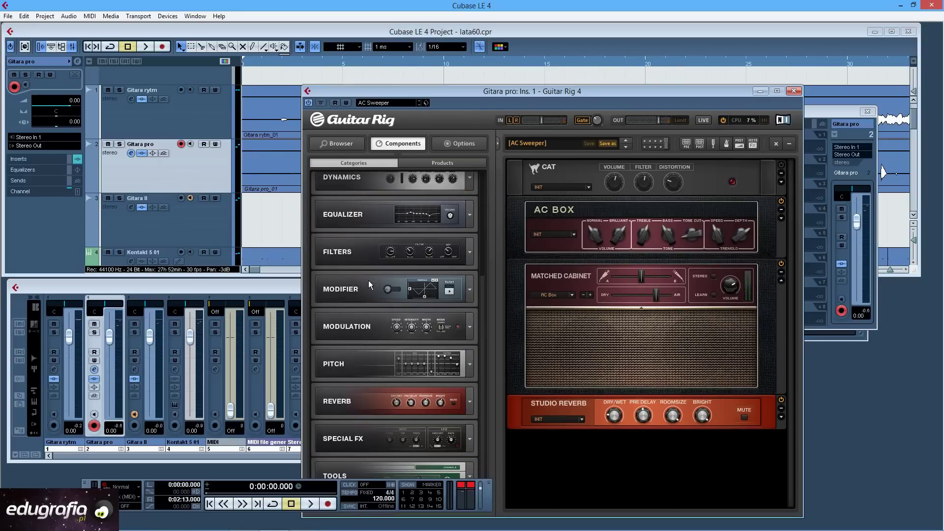
{"action": "left_click_drag", "start_coordinate": [644, 88], "coordinate": [604, 44]}
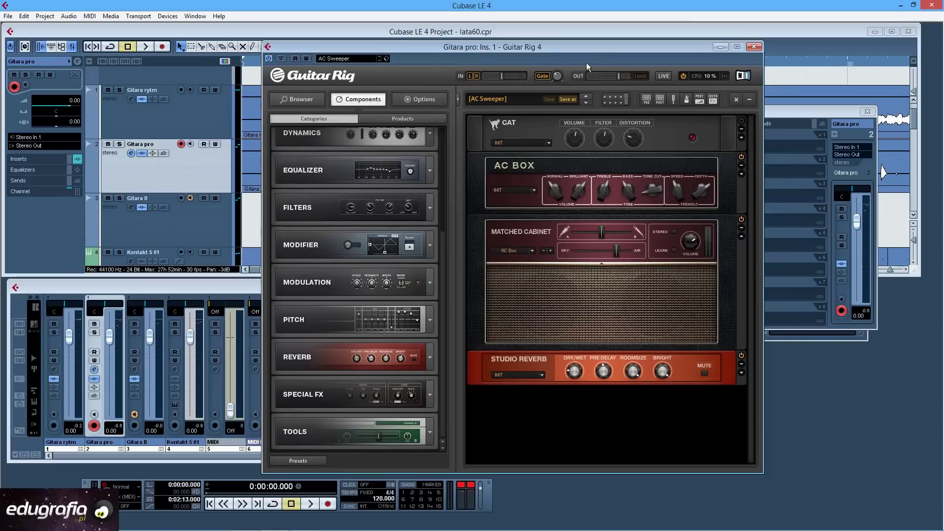
{"action": "left_click", "coordinate": [429, 431]}
{"action": "left_click_drag", "start_coordinate": [396, 433], "coordinate": [620, 390]}
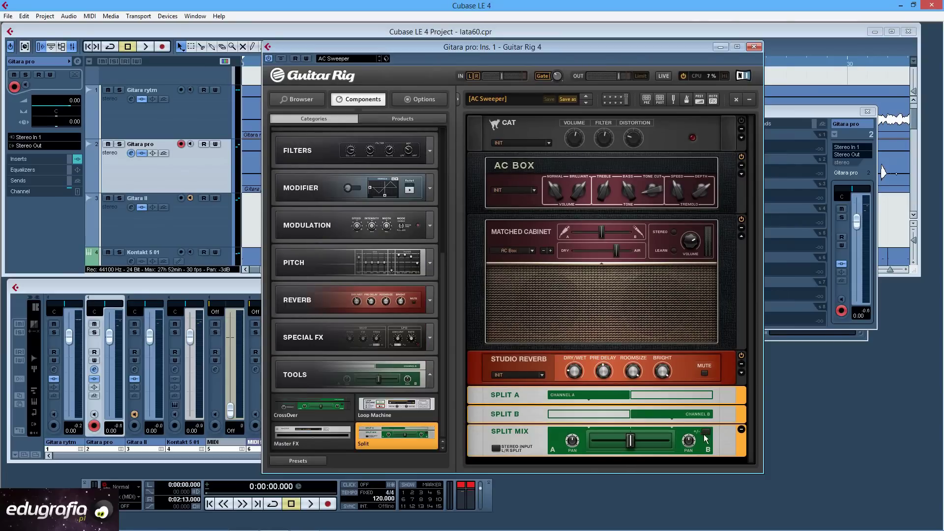
{"action": "left_click", "coordinate": [501, 450]}
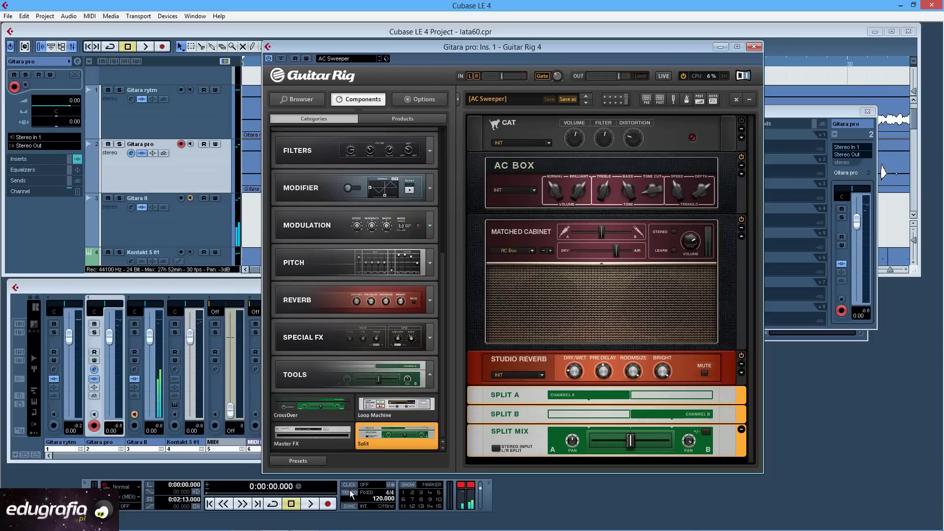
Step: Solo Gitara pro and, during playback, insert a Spring Reverb into channel A of its Guitar Rig split
{"action": "left_click", "coordinate": [93, 333]}
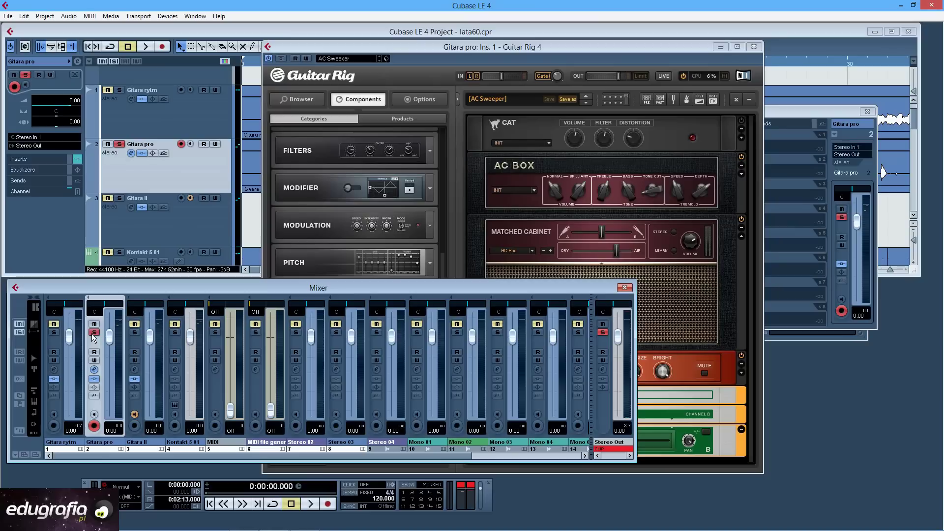
{"action": "left_click", "coordinate": [309, 503]}
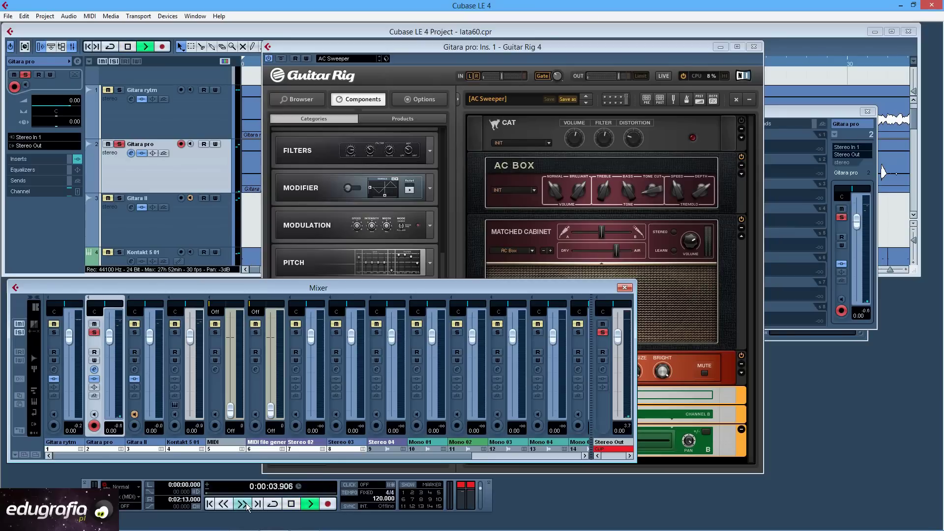
{"action": "left_click", "coordinate": [667, 45]}
{"action": "left_click", "coordinate": [705, 358]}
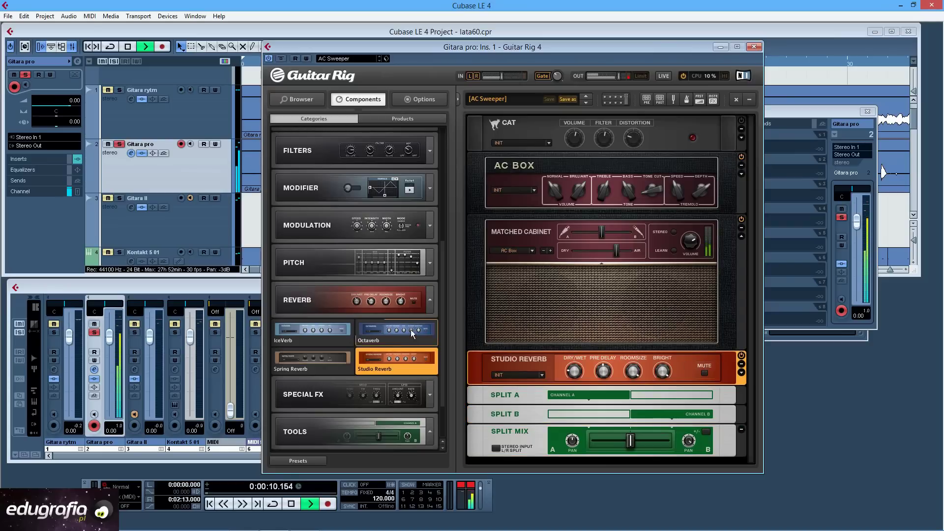
{"action": "left_click_drag", "start_coordinate": [341, 353], "coordinate": [512, 405]}
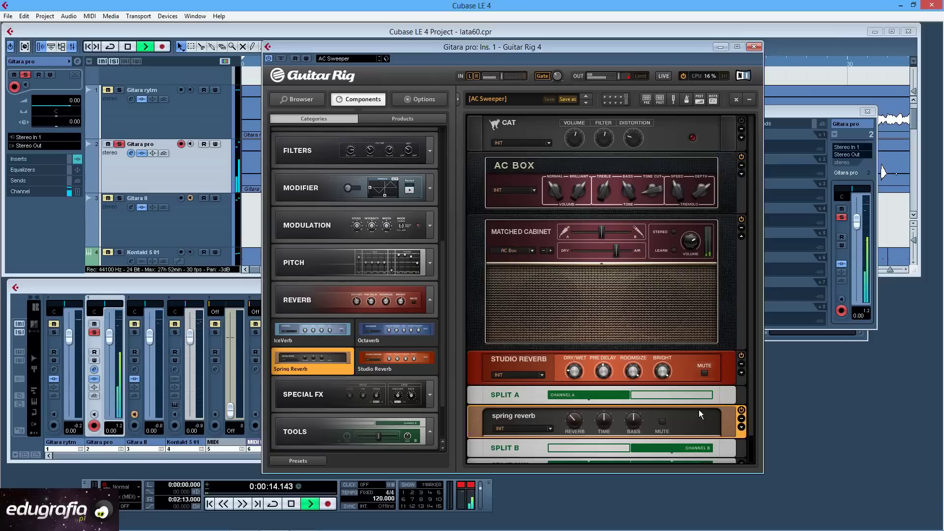
Step: Shift the Split Mix crossfader toward channel B, slightly raise the Spring Reverb's time, and close Guitar Rig
{"action": "scroll", "coordinate": [698, 409], "scroll_direction": "down", "scroll_amount": 1}
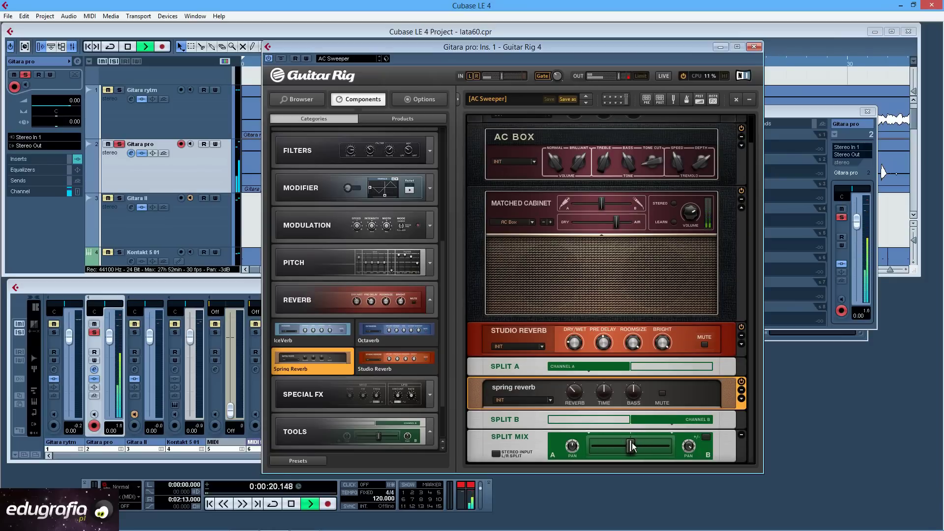
{"action": "left_click_drag", "start_coordinate": [632, 442], "coordinate": [651, 442]}
{"action": "left_click_drag", "start_coordinate": [603, 392], "coordinate": [606, 387]}
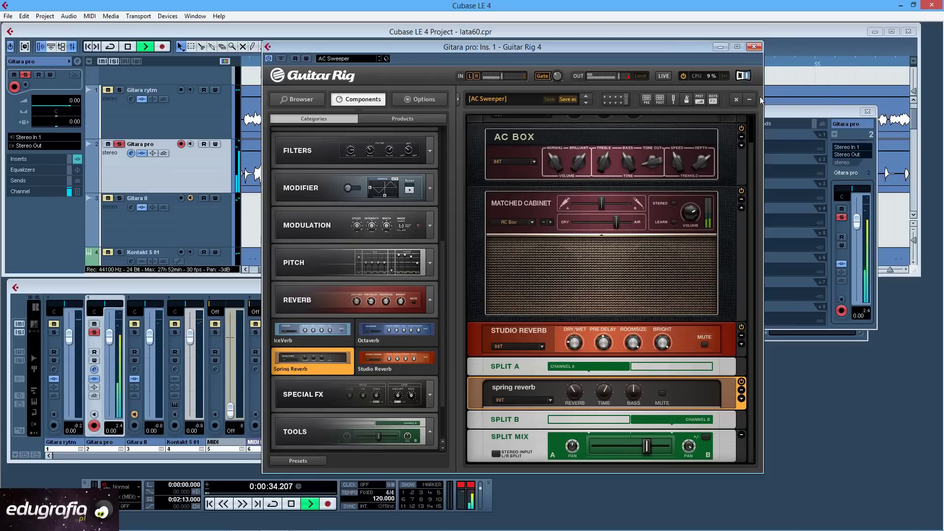
{"action": "left_click", "coordinate": [754, 47]}
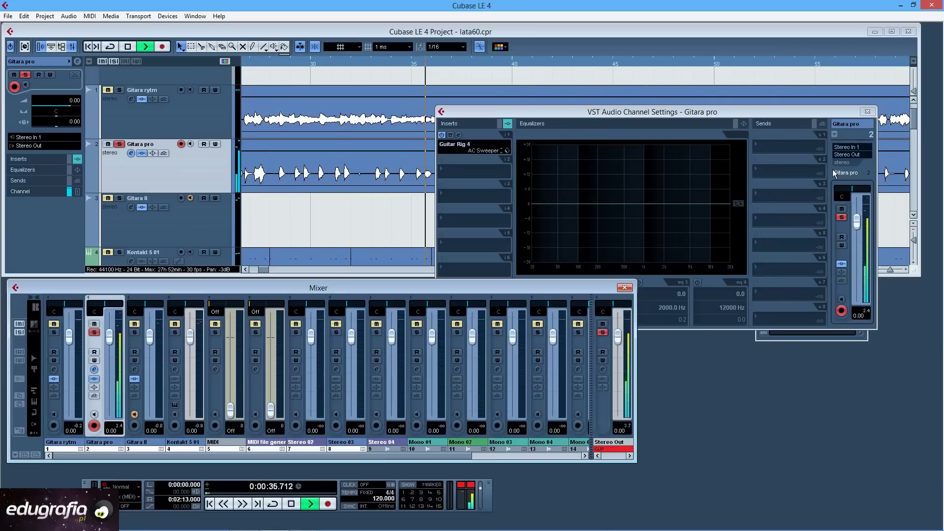
Step: Unsolo Gitara pro, set its level to -2.71 and Gitara II's to 1.56, and return the stopped project to the start
{"action": "left_click", "coordinate": [843, 217]}
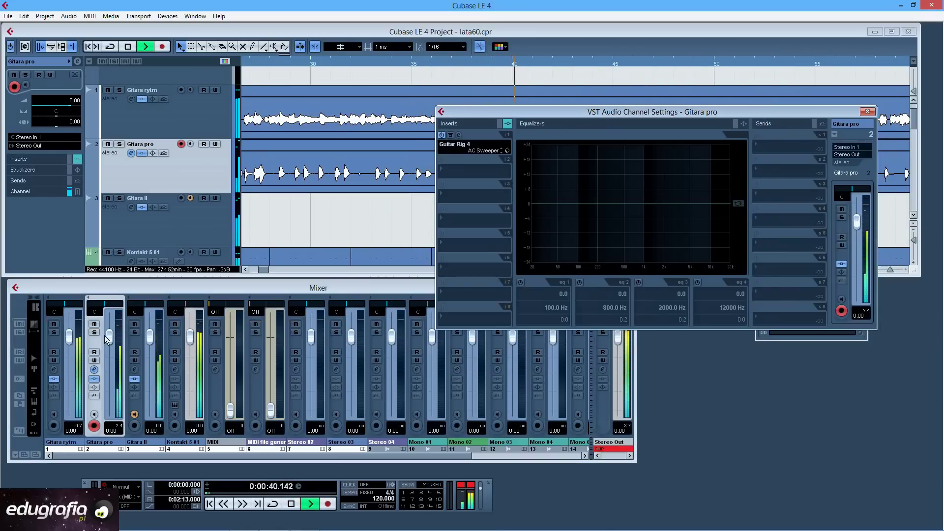
{"action": "left_click_drag", "start_coordinate": [107, 339], "coordinate": [156, 333]}
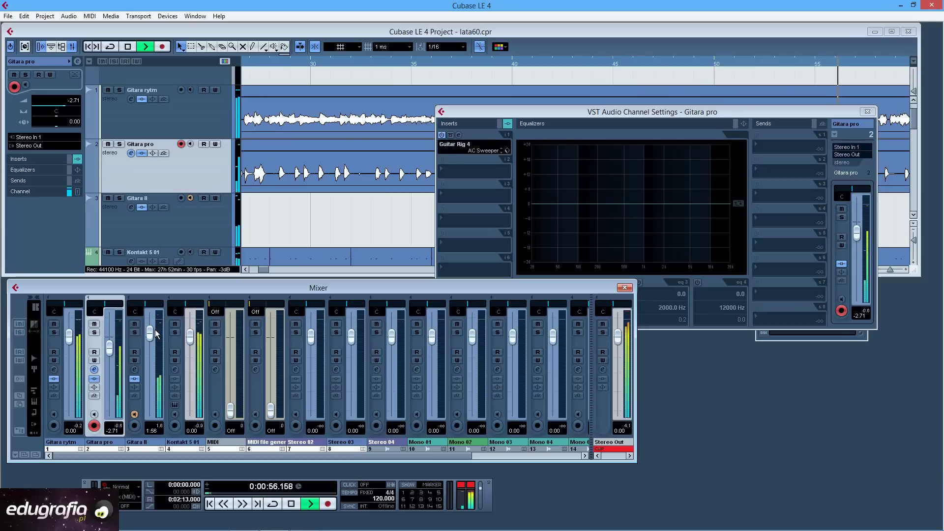
{"action": "key", "text": "space"}
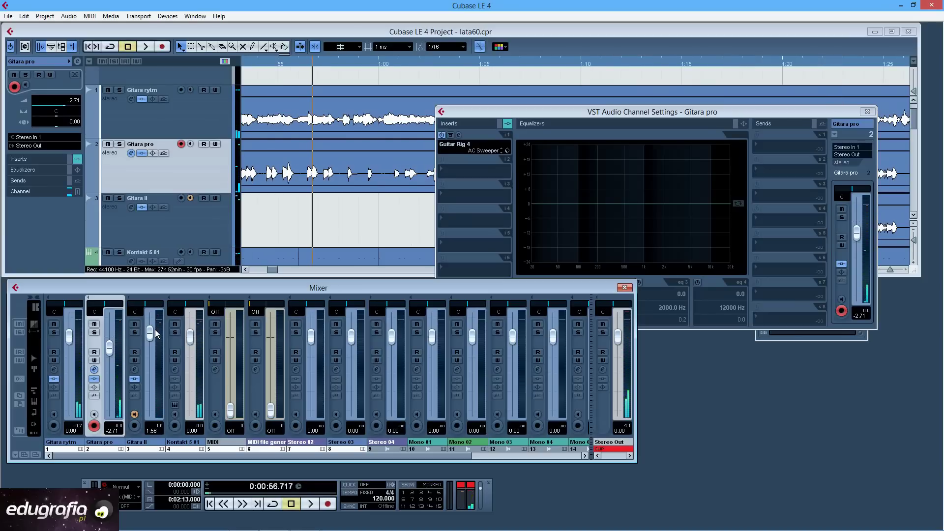
{"action": "mouse_move", "coordinate": [212, 526]}
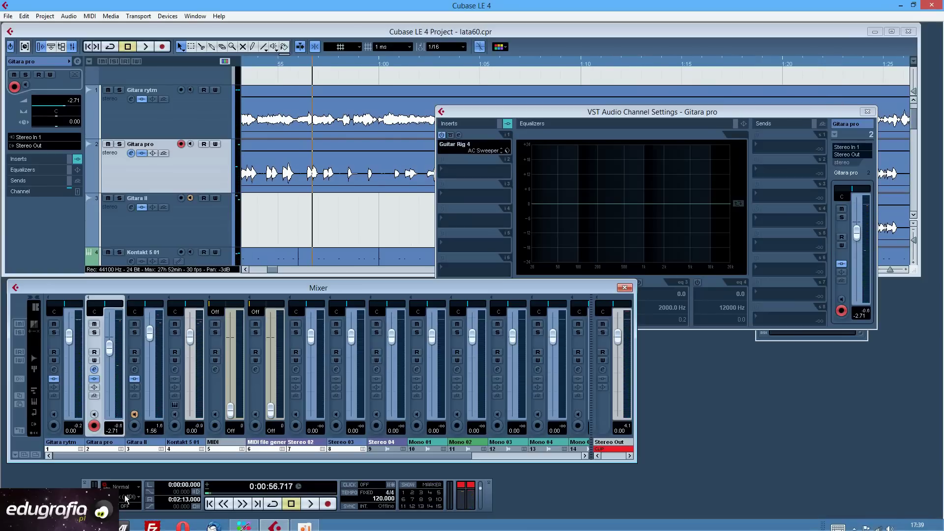
{"action": "left_click", "coordinate": [209, 504]}
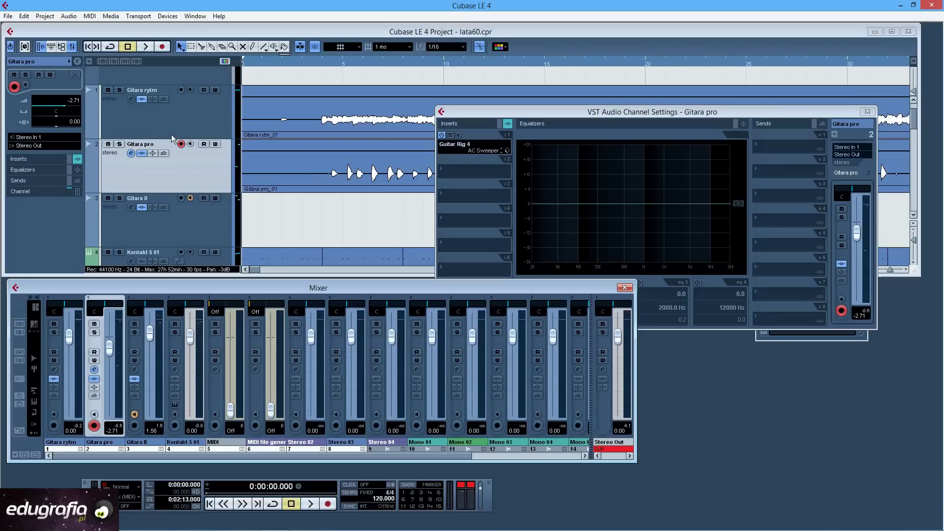
Step: Disarm Gitara pro, arm and monitor Gitara II, and record a take on it from the project start until about 2:03.8
{"action": "left_click", "coordinate": [182, 143]}
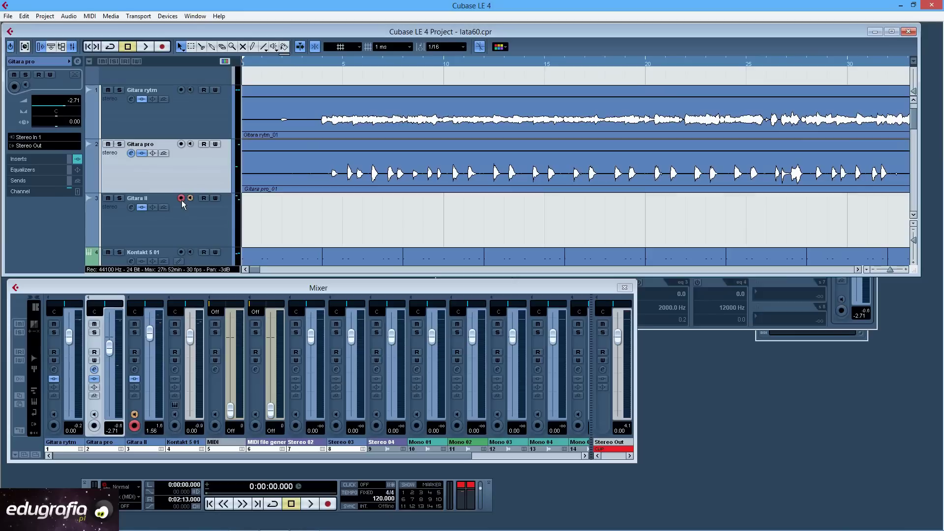
{"action": "left_click", "coordinate": [328, 504]}
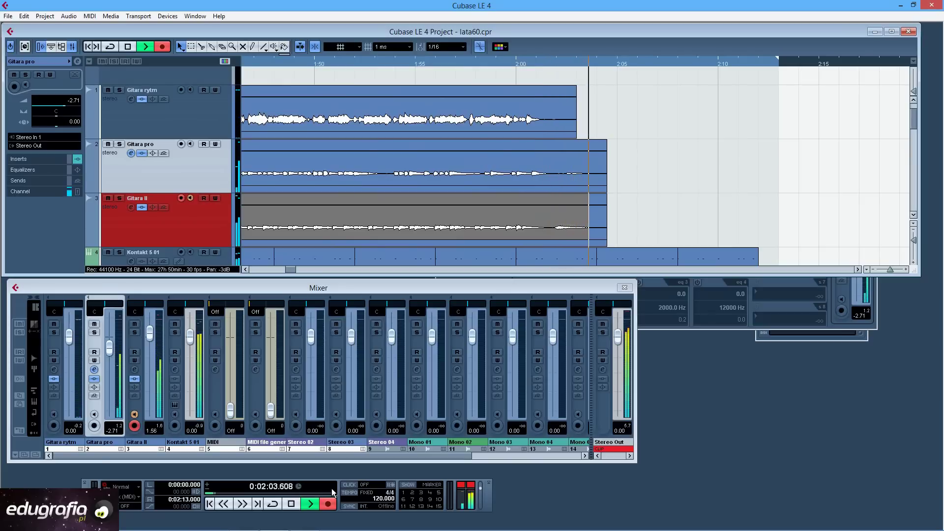
{"action": "key", "text": "space"}
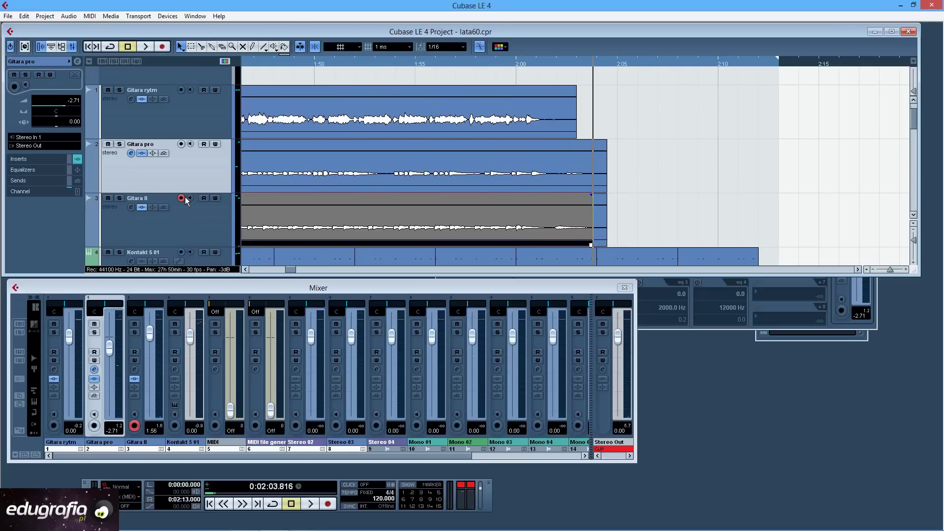
Step: Deselect the new Gitara II recording, turn off the track's monitoring and record arming, and return to the project start
{"action": "left_click", "coordinate": [635, 210]}
{"action": "left_click", "coordinate": [560, 220]}
{"action": "left_click", "coordinate": [601, 209]}
{"action": "left_click", "coordinate": [575, 213]}
{"action": "left_click_drag", "start_coordinate": [601, 209], "coordinate": [600, 209]}
{"action": "left_click", "coordinate": [599, 209]}
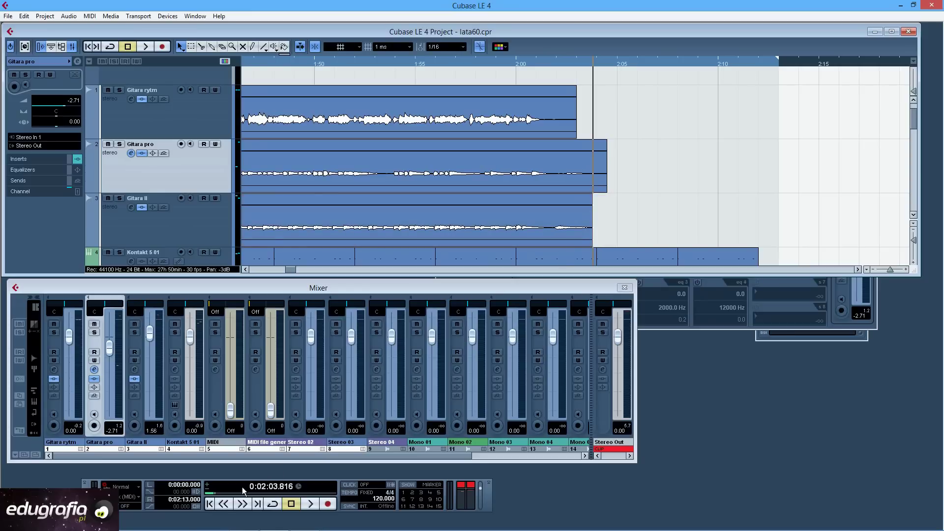
{"action": "left_click", "coordinate": [210, 504]}
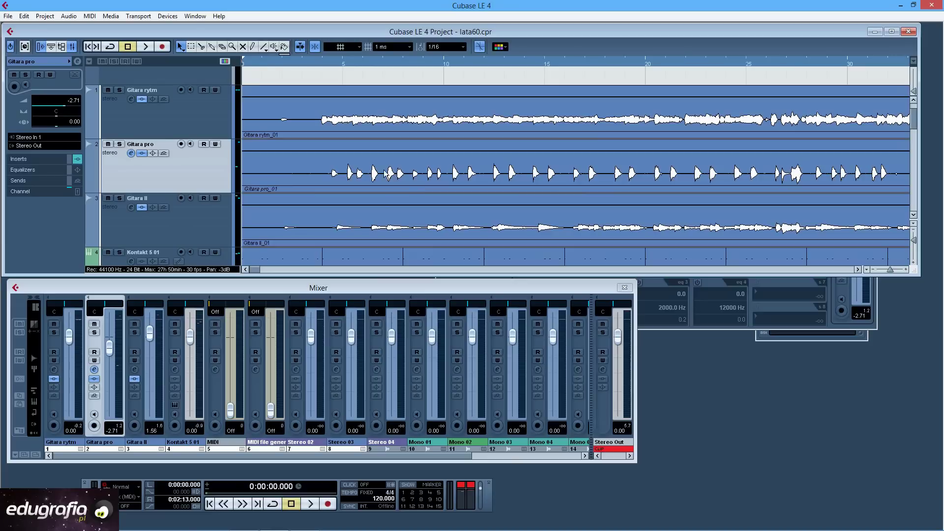
Step: Close the Gitara pro VST Audio Channel Settings window
{"action": "left_click_drag", "start_coordinate": [252, 269], "coordinate": [228, 267]}
{"action": "left_click", "coordinate": [819, 323]}
{"action": "left_click", "coordinate": [868, 111]}
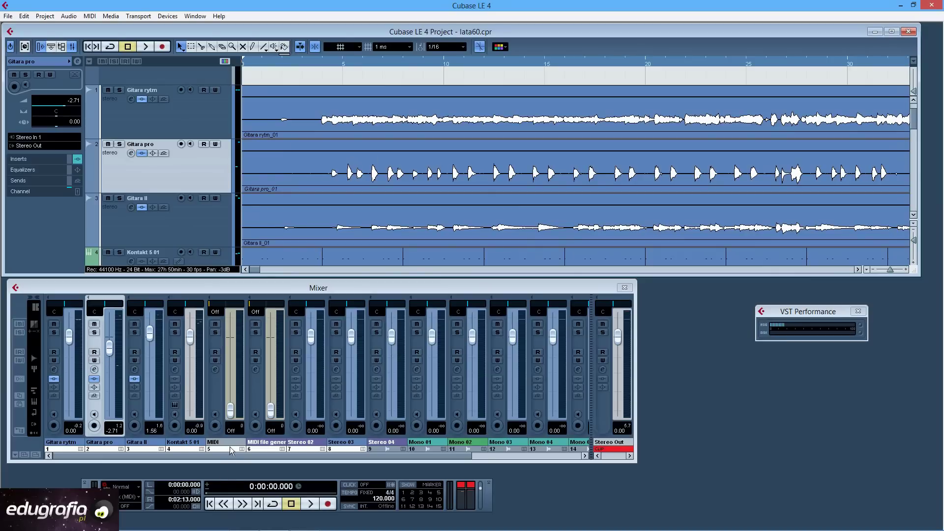
Step: During playback, set Gitara II to -1.02, Gitara pro to -5.57, Kontakt 5 01 to 1.74 and Stereo Out to -2.42; stop and return to the start
{"action": "key", "text": "space"}
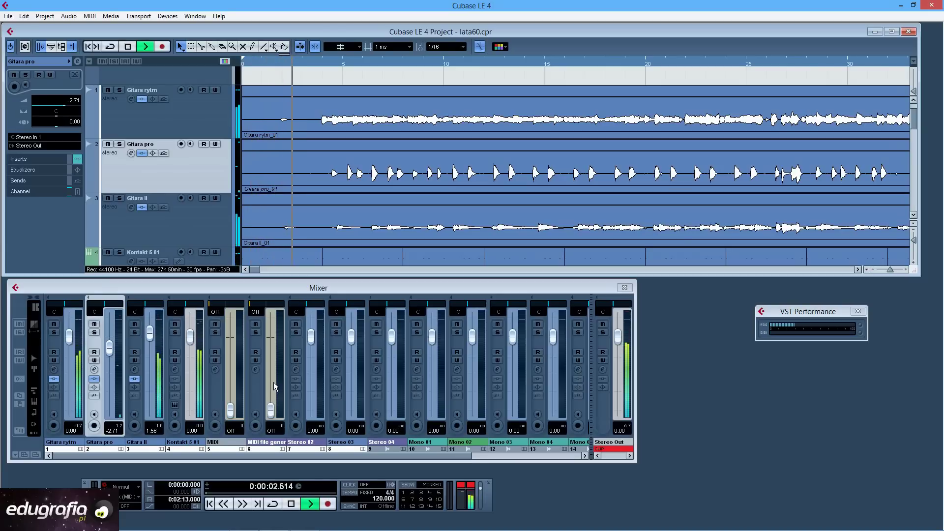
{"action": "left_click_drag", "start_coordinate": [618, 336], "coordinate": [622, 356]}
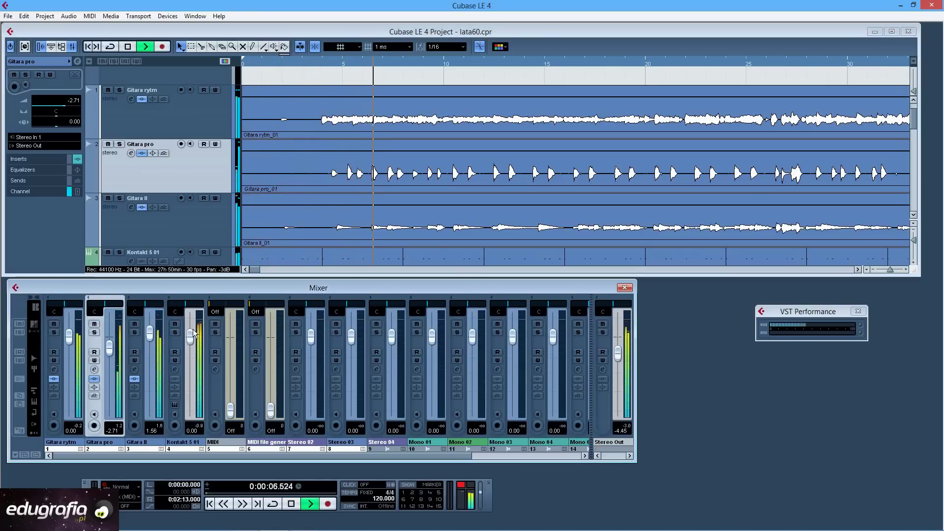
{"action": "left_click_drag", "start_coordinate": [149, 337], "coordinate": [147, 345]}
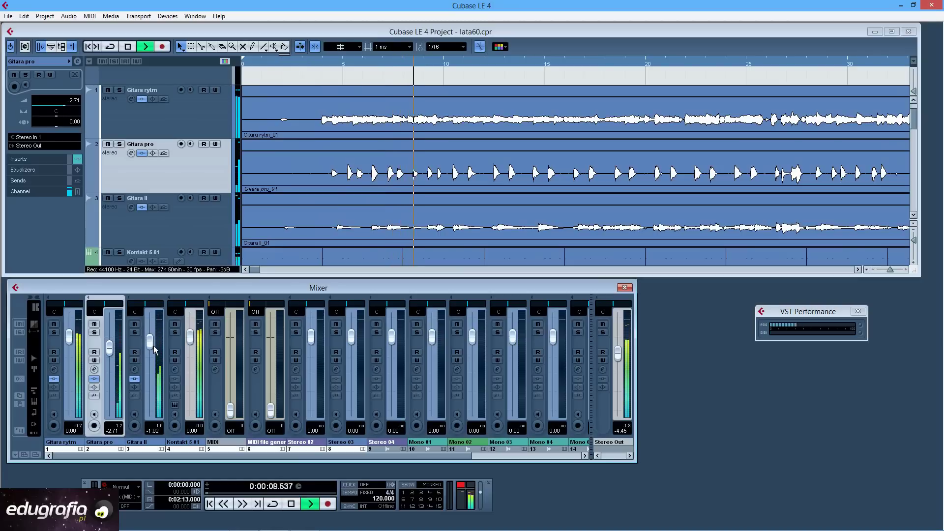
{"action": "left_click_drag", "start_coordinate": [109, 347], "coordinate": [119, 355]}
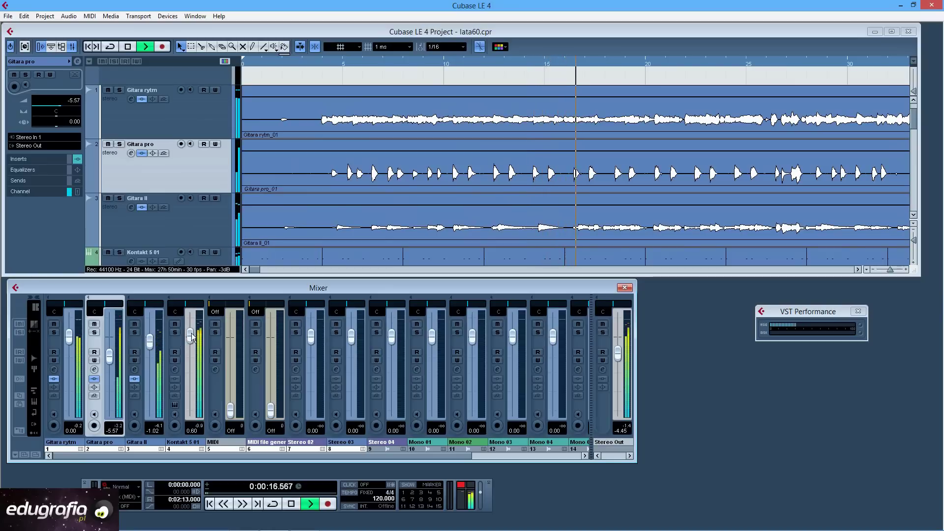
{"action": "left_click_drag", "start_coordinate": [618, 354], "coordinate": [621, 348]}
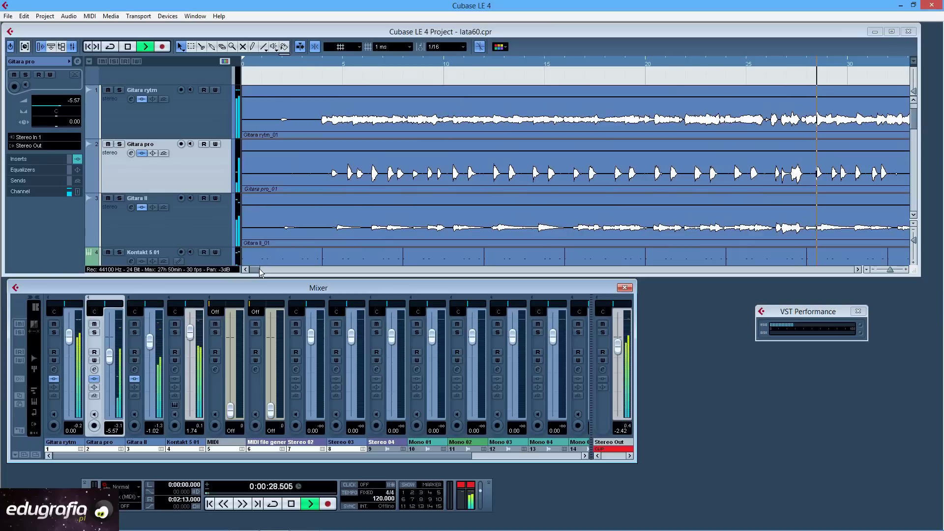
{"action": "left_click", "coordinate": [297, 503]}
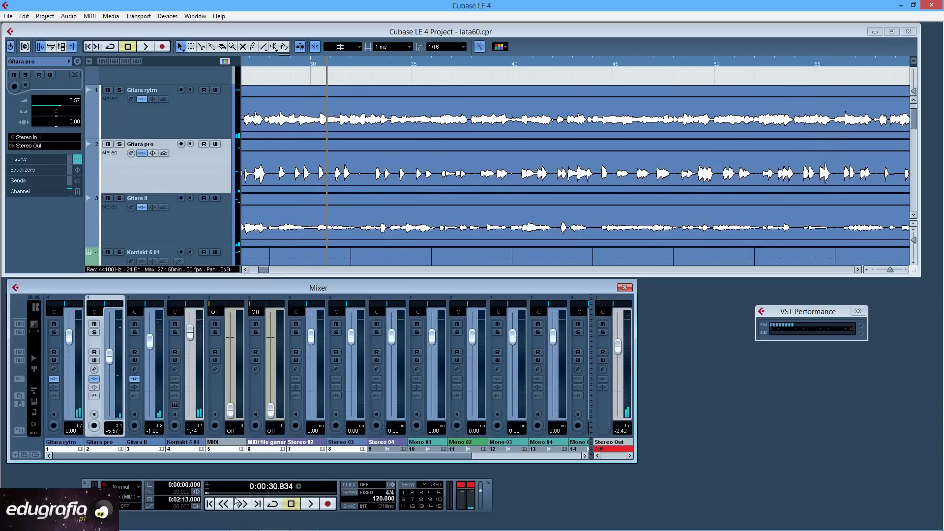
{"action": "left_click", "coordinate": [210, 504]}
Step: Select the Kontakt 5 01 track in the track list
{"action": "scroll", "coordinate": [499, 155], "scroll_direction": "down", "scroll_amount": 3}
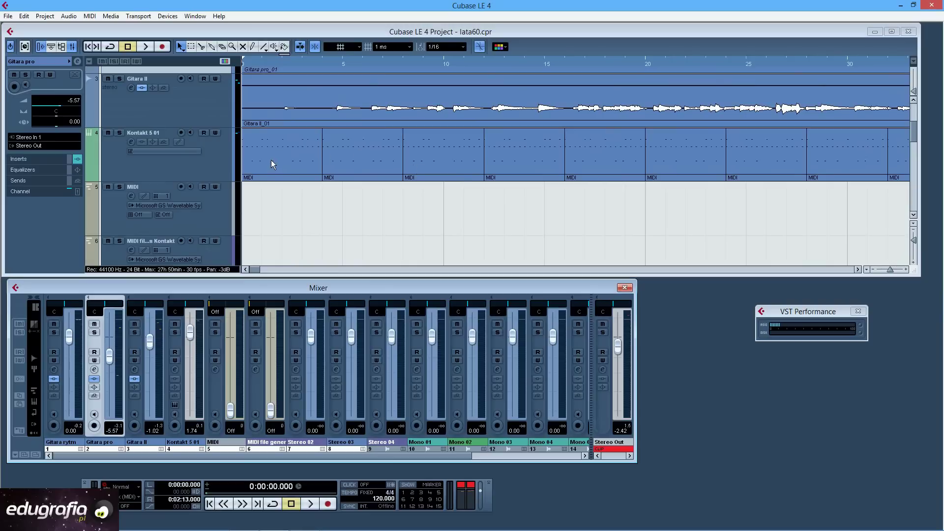
{"action": "left_click", "coordinate": [214, 163]}
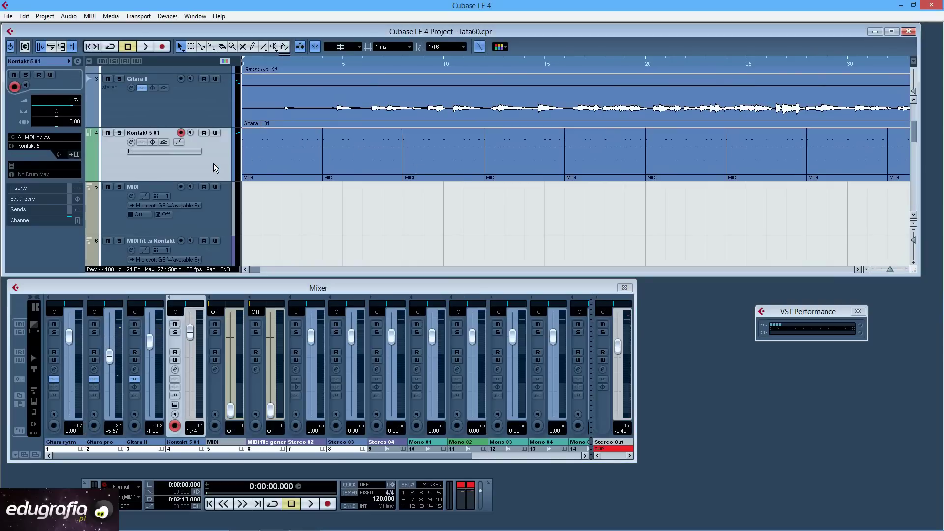
{"action": "scroll", "coordinate": [217, 165], "scroll_direction": "up", "scroll_amount": 2}
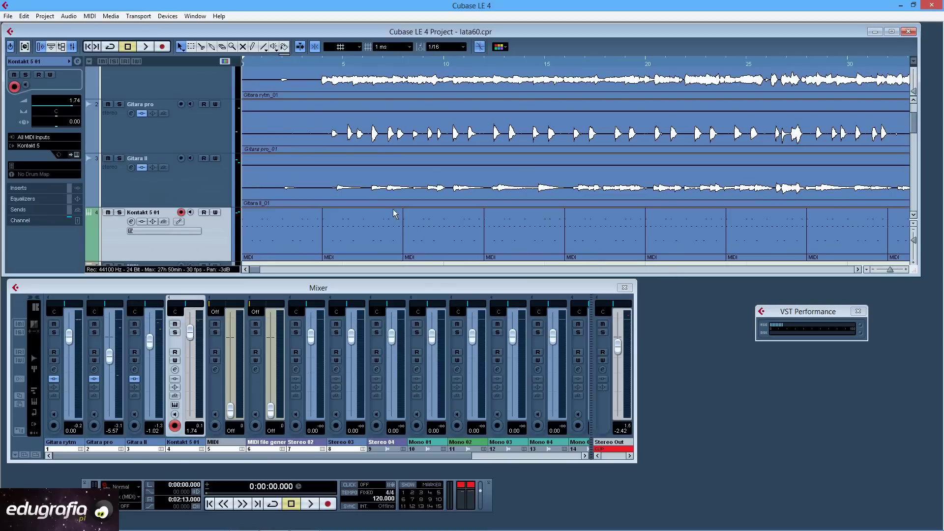
{"action": "scroll", "coordinate": [374, 201], "scroll_direction": "down", "scroll_amount": 2}
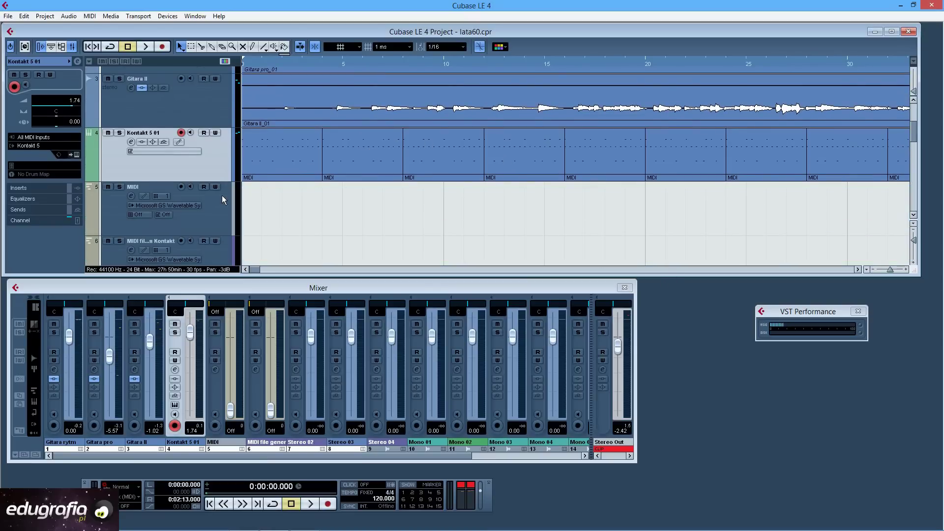